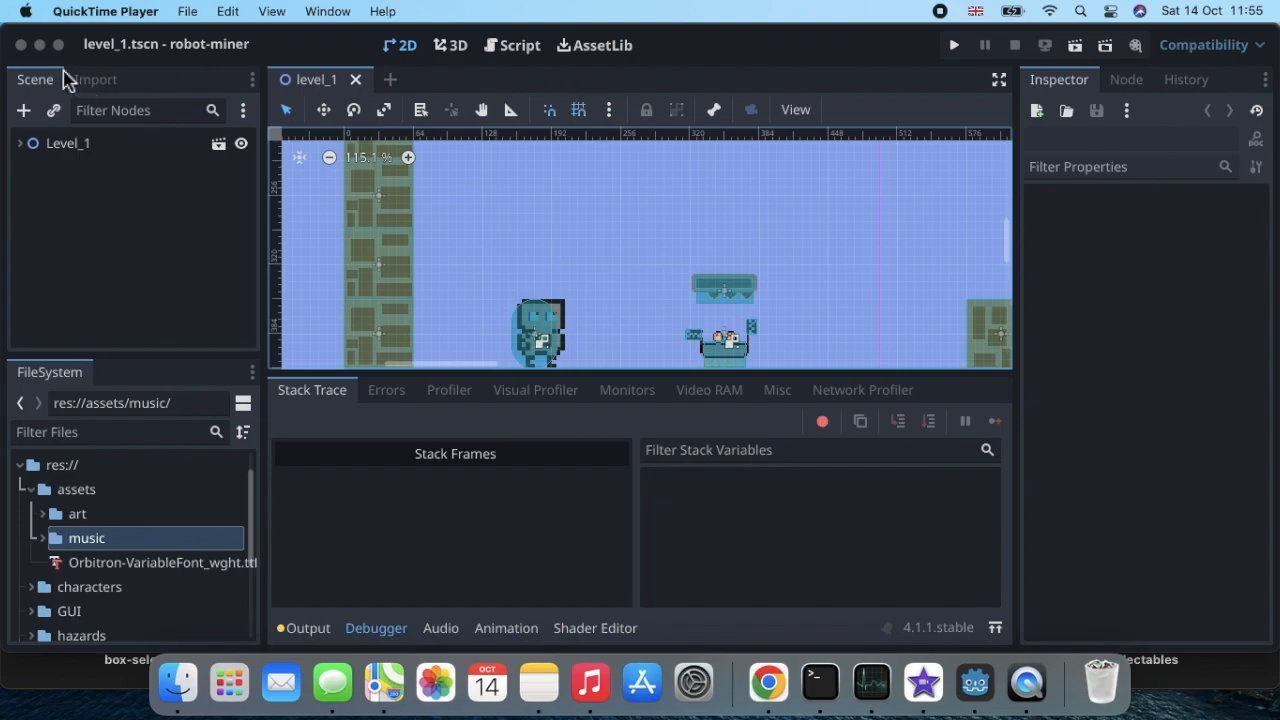
# Step: Create a new scene with a User Interface root node
pyautogui.click(187, 65)
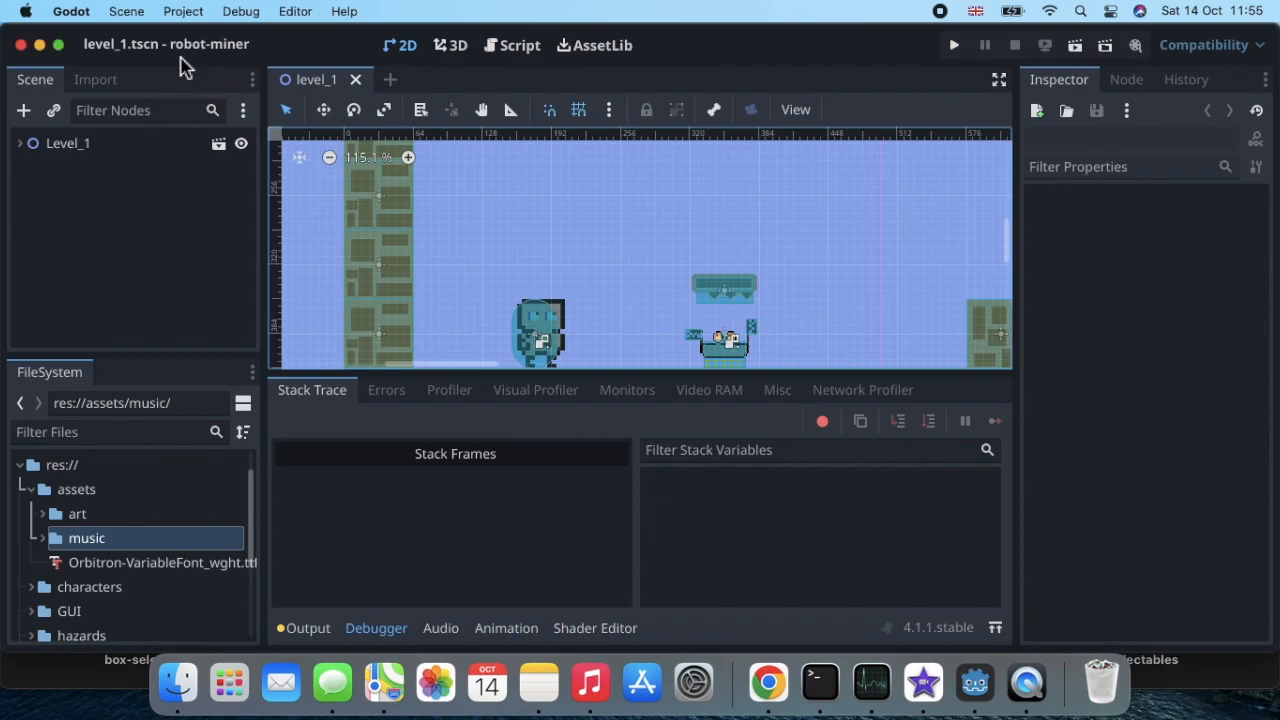
pyautogui.click(127, 13)
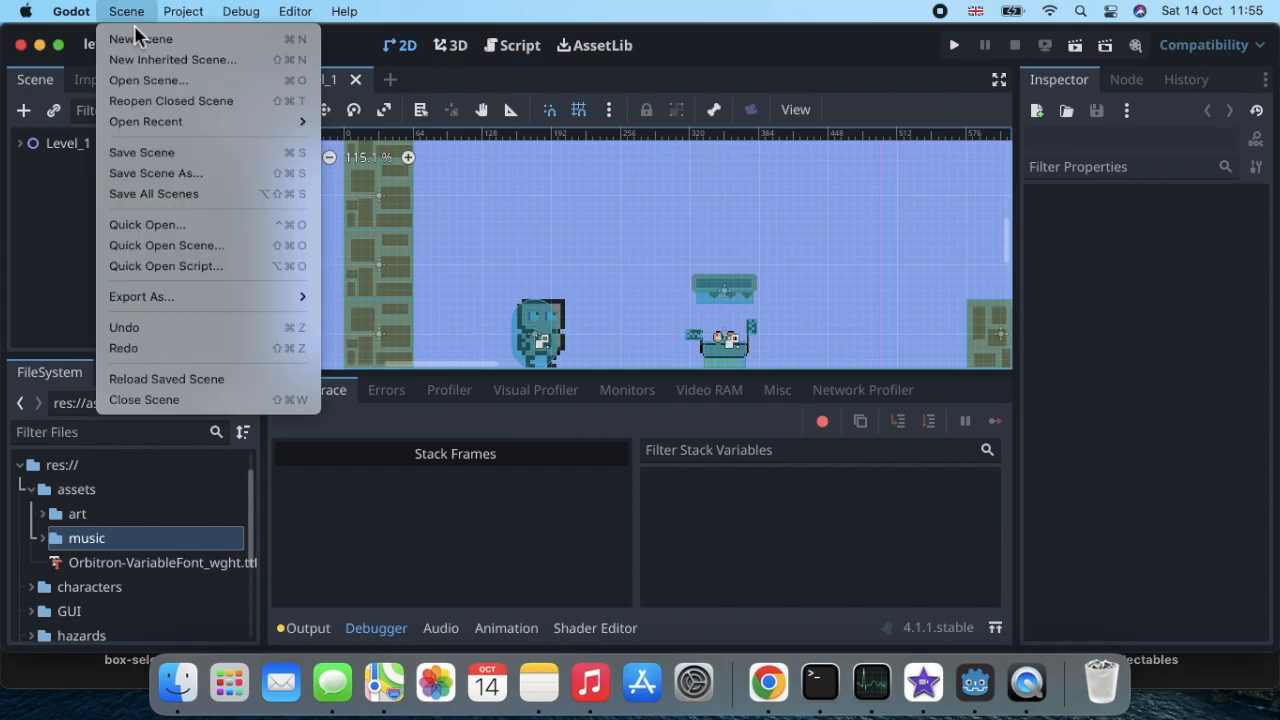
pyautogui.click(140, 39)
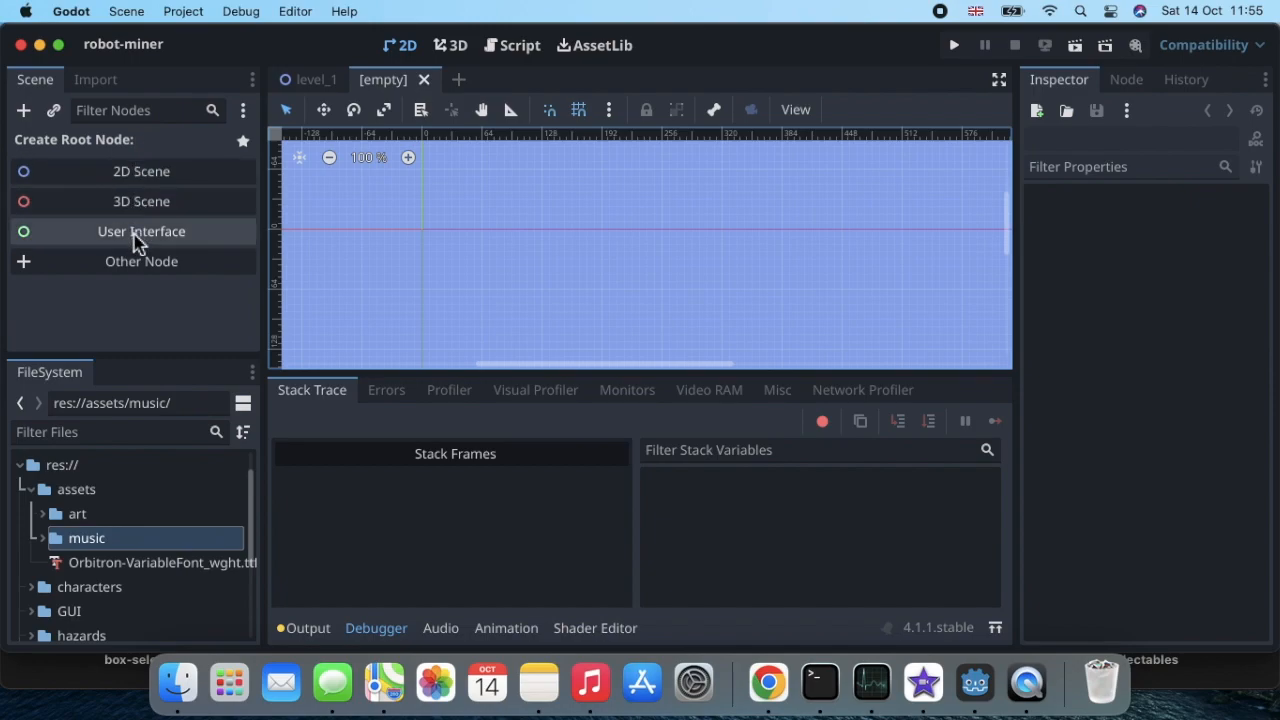
pyautogui.click(137, 240)
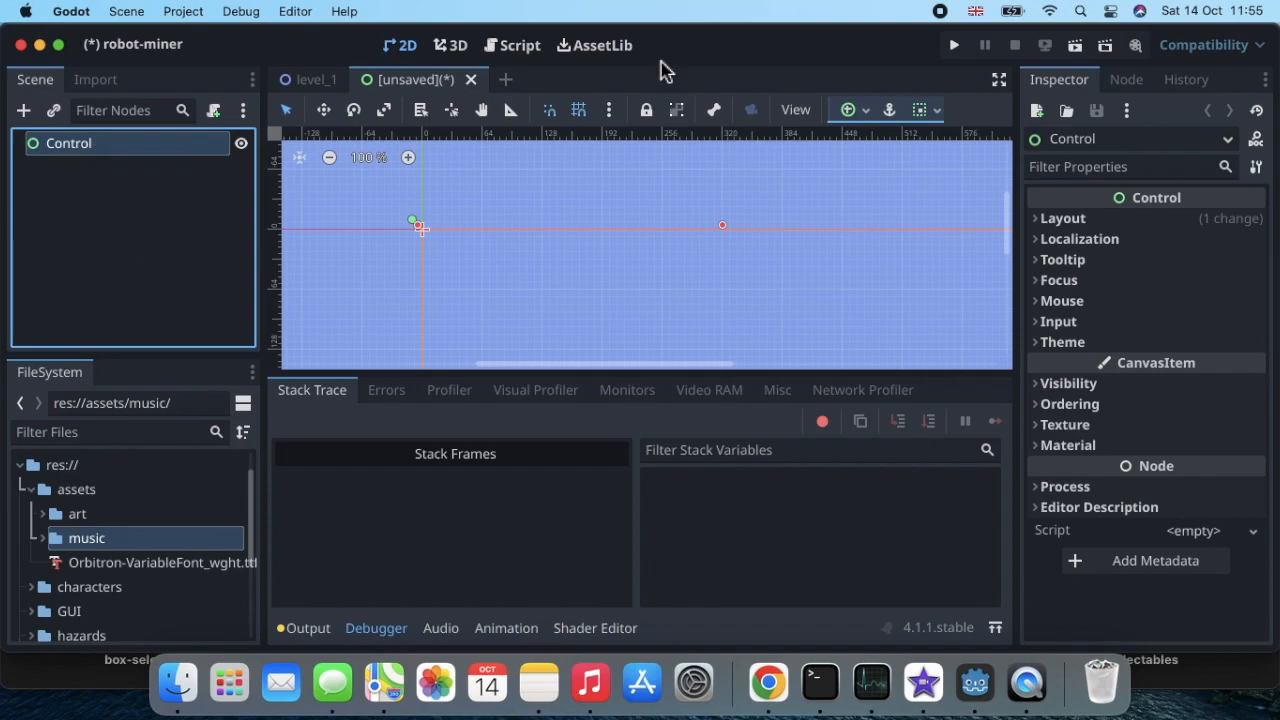
# Step: Rename the new scene's root Control node as UI_Template
pyautogui.doubleClick(111, 161)
pyautogui.write('UI')
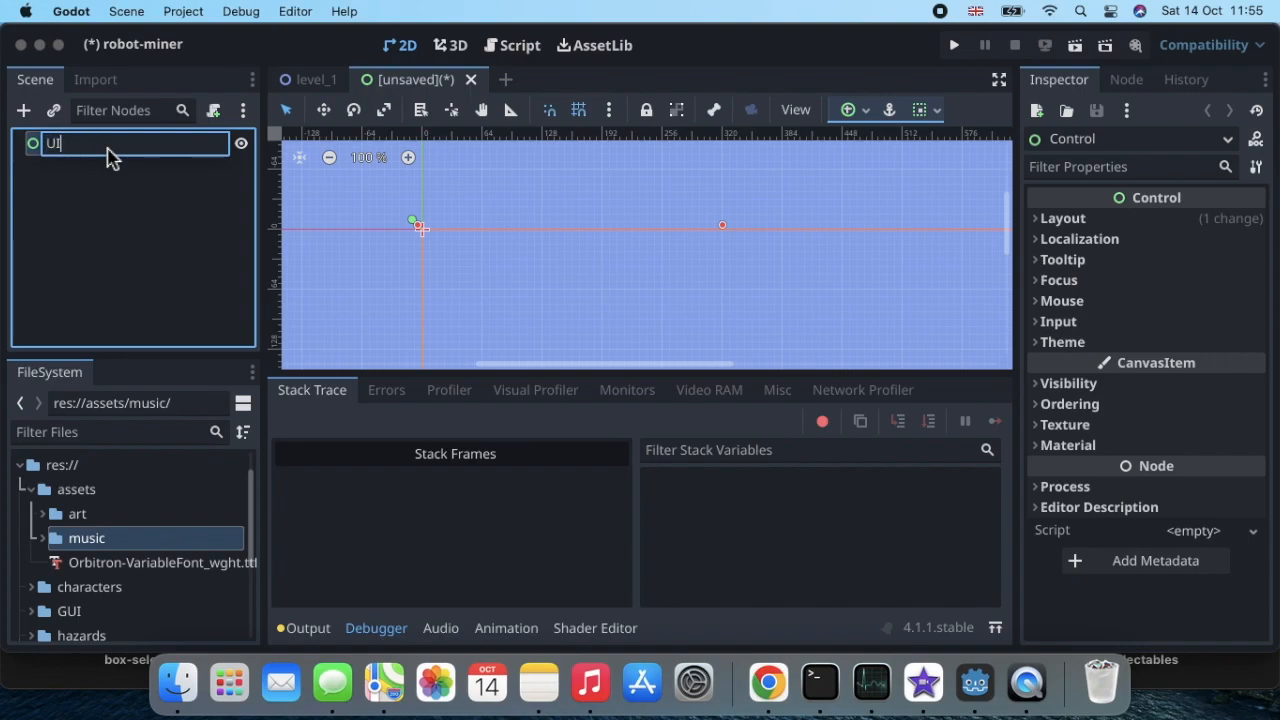
pyautogui.write('_TTemplate')
pyautogui.press('Return')
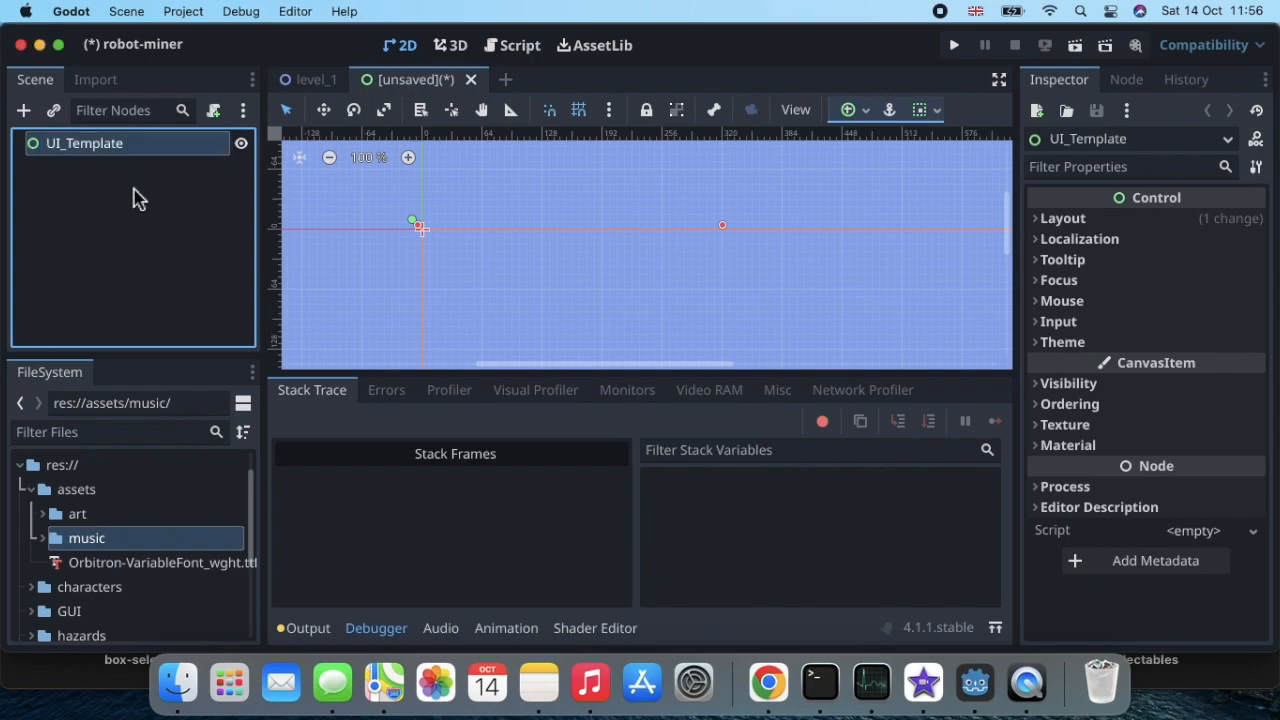
# Step: Save the scene as ui_template.tscn in the project's GUI folder
pyautogui.press('super+s')
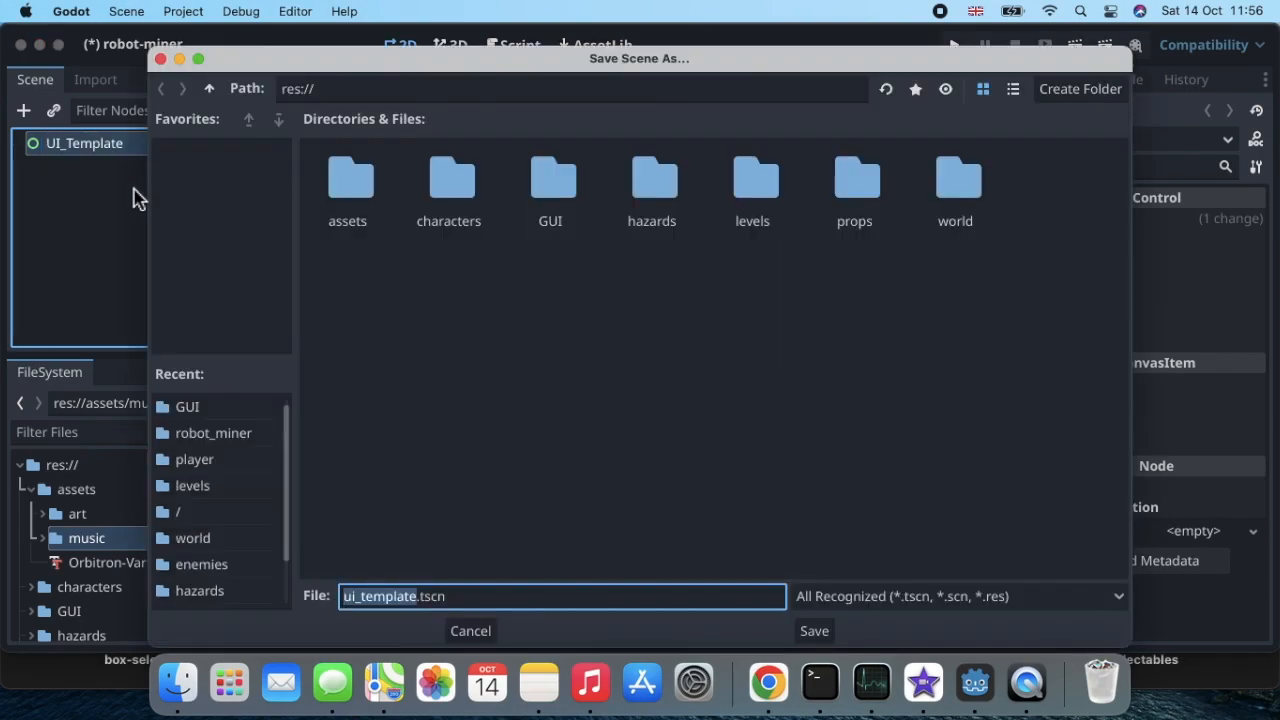
pyautogui.doubleClick(551, 181)
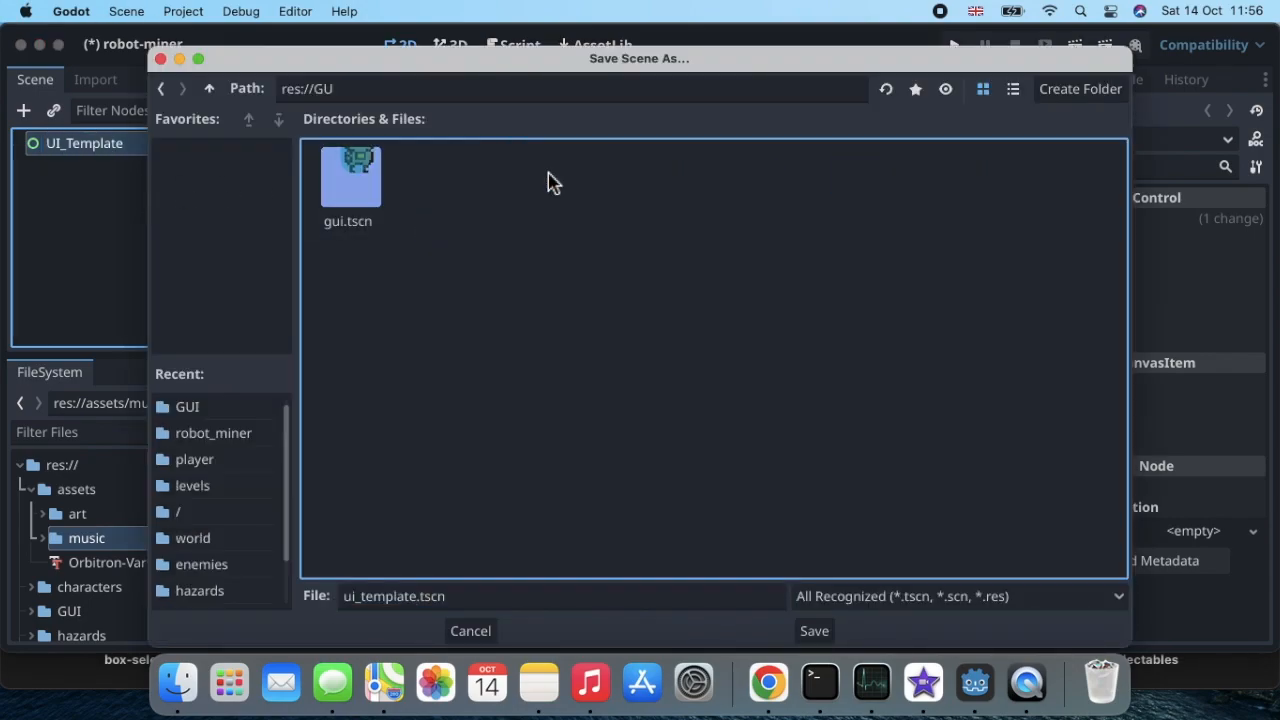
pyautogui.click(815, 631)
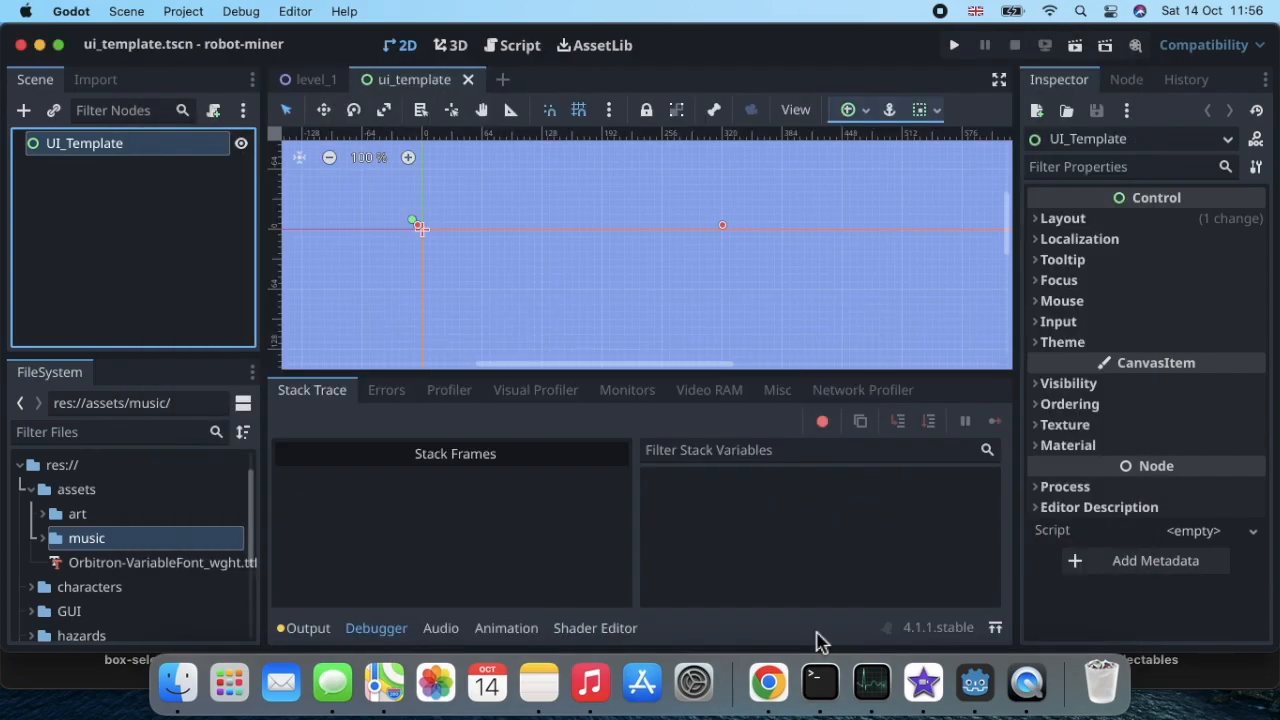
# Step: Add a MarginContainer node as a child of UI_Template
pyautogui.click(24, 111)
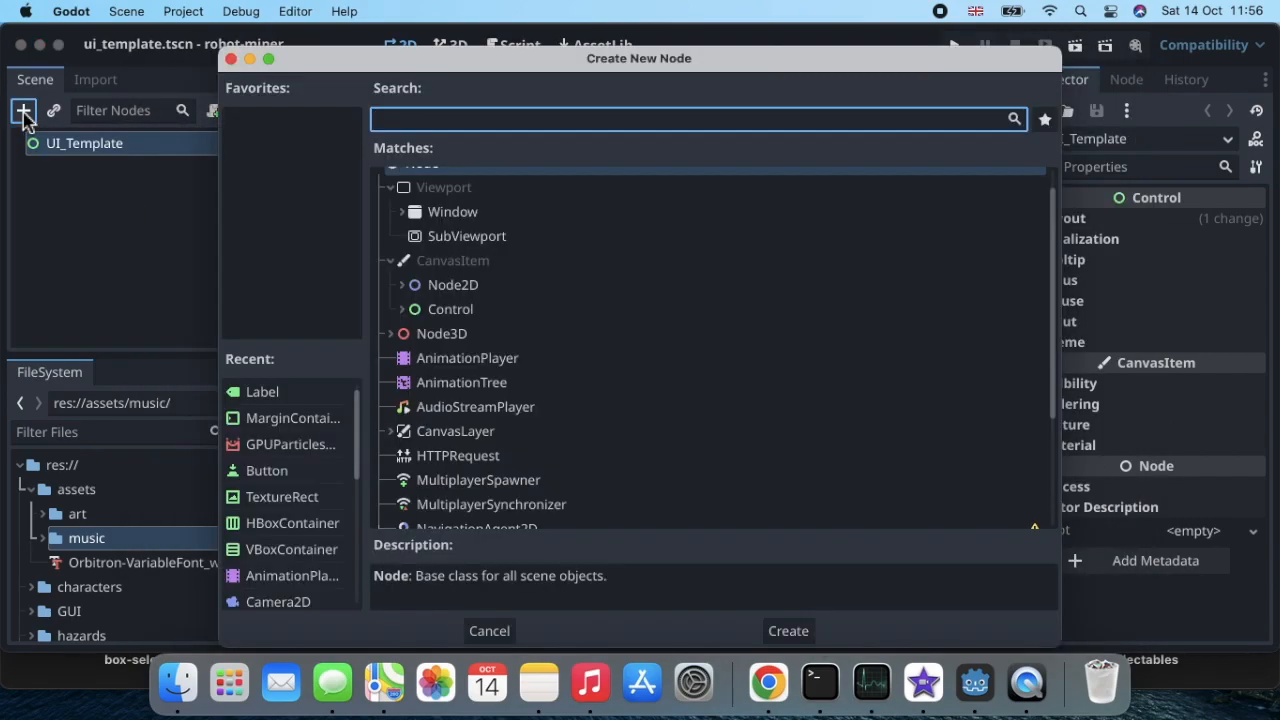
pyautogui.write('ma')
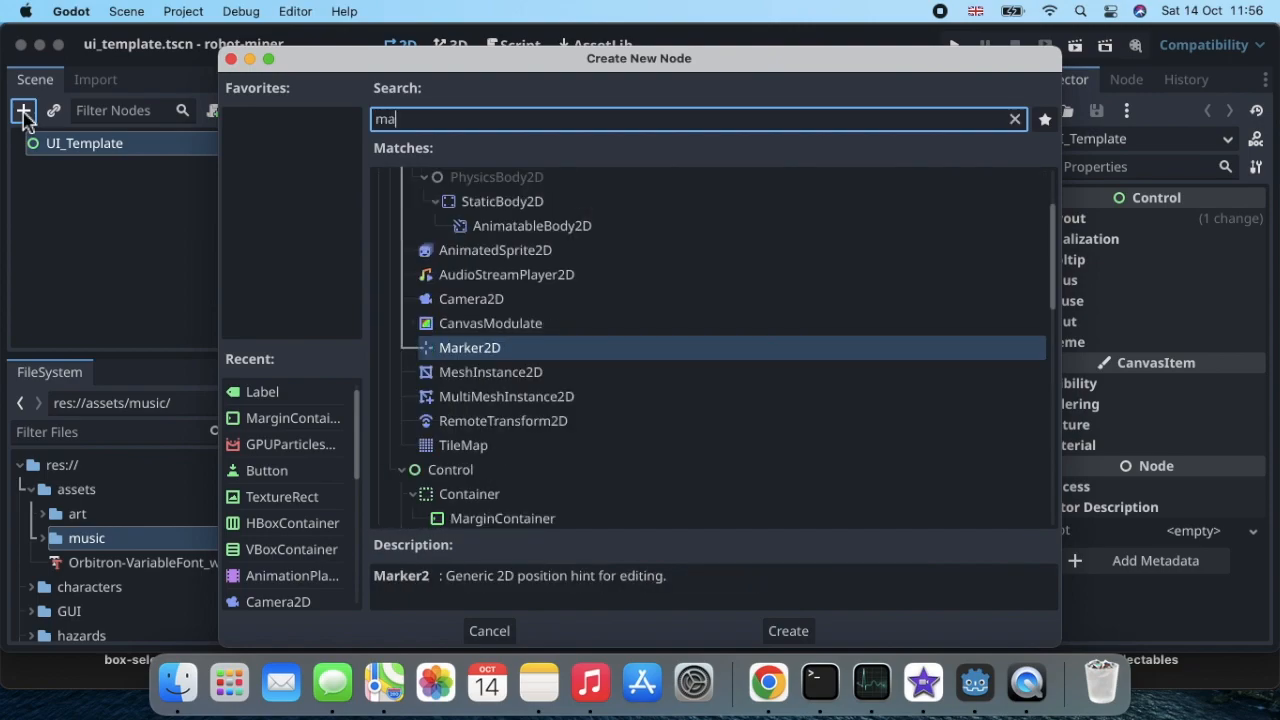
pyautogui.write('rgin')
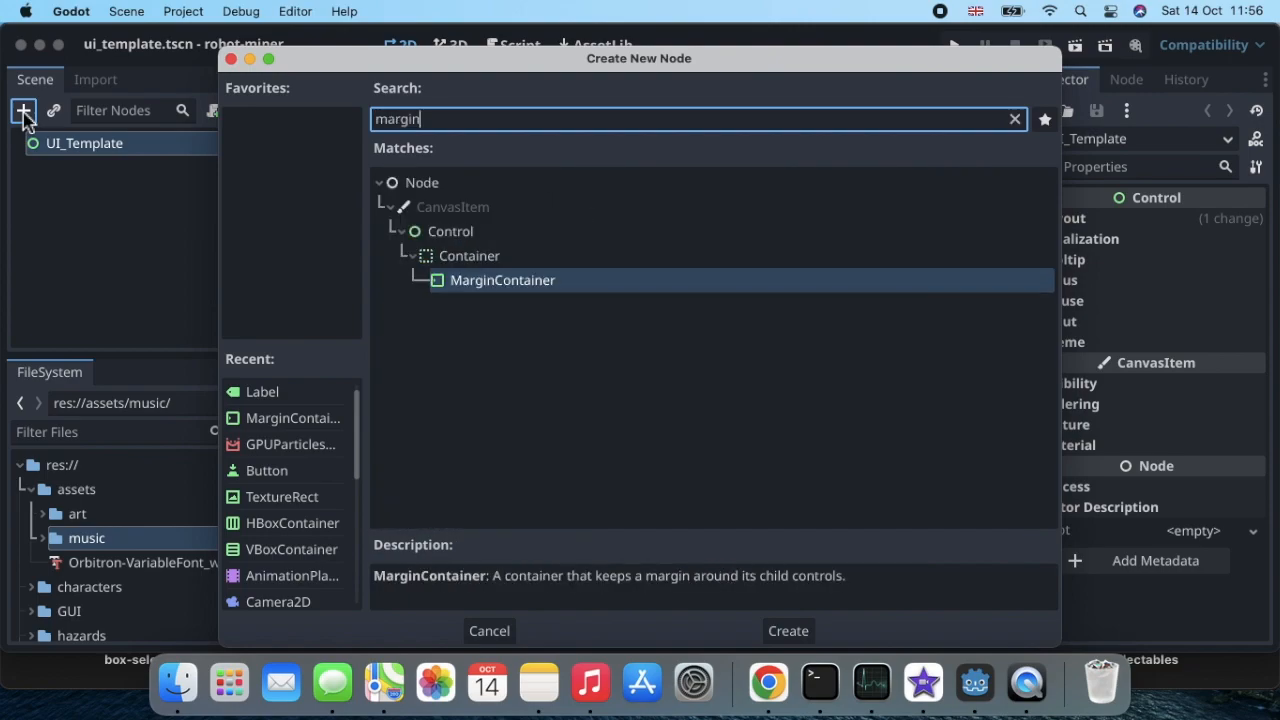
pyautogui.doubleClick(517, 286)
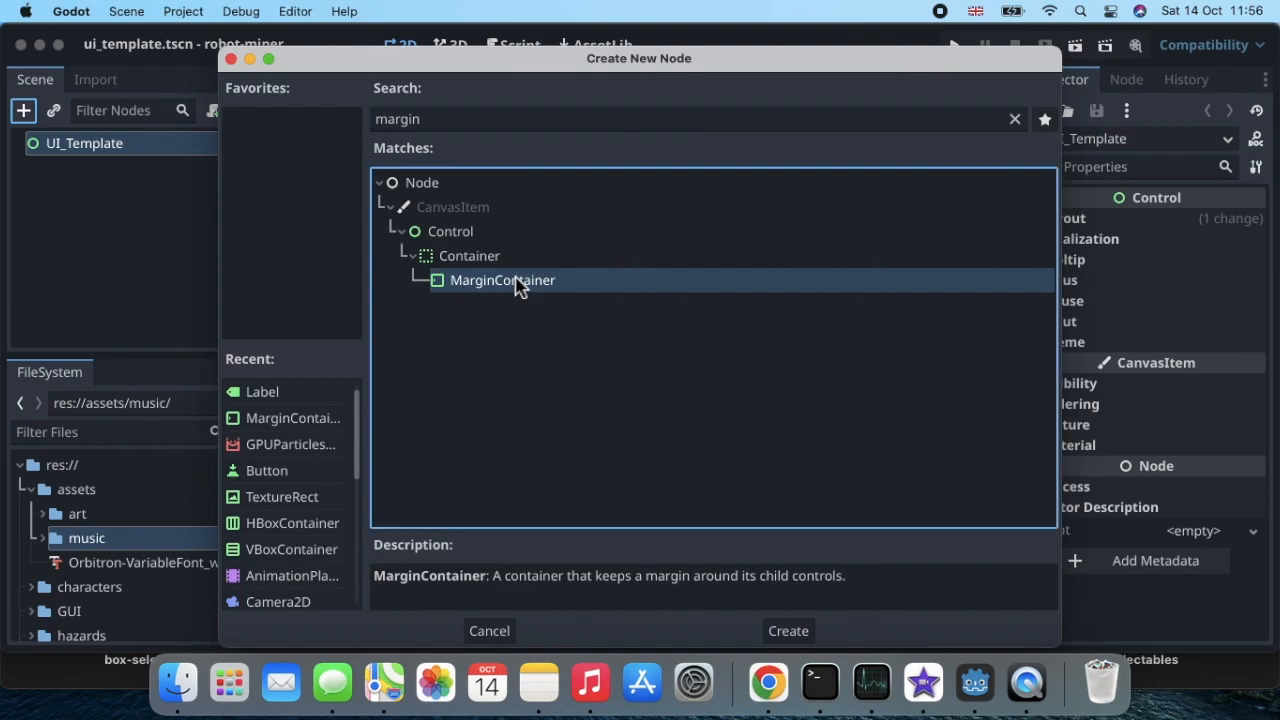
pyautogui.scroll(-5, 515, 287)
pyautogui.scroll(4, 515, 287)
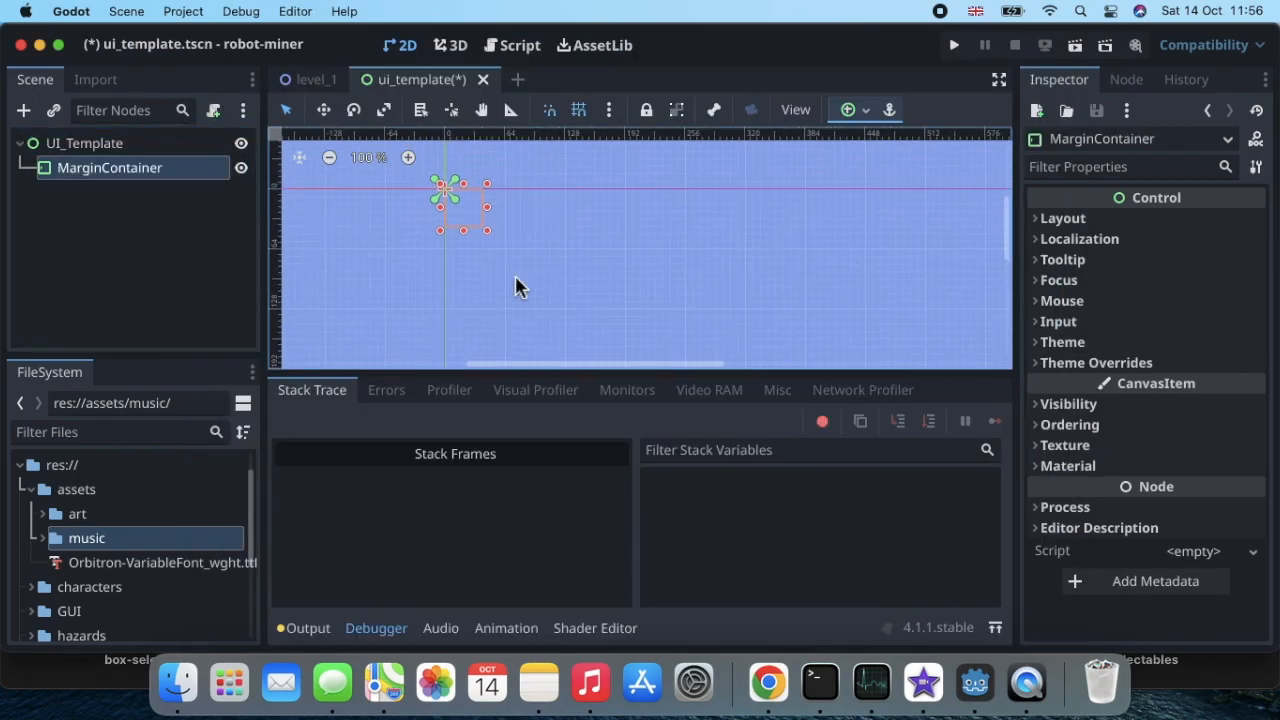
# Step: Check the anchor preset of the UI_Template root node and the extent of its rectangle on the canvas
pyautogui.click(144, 152)
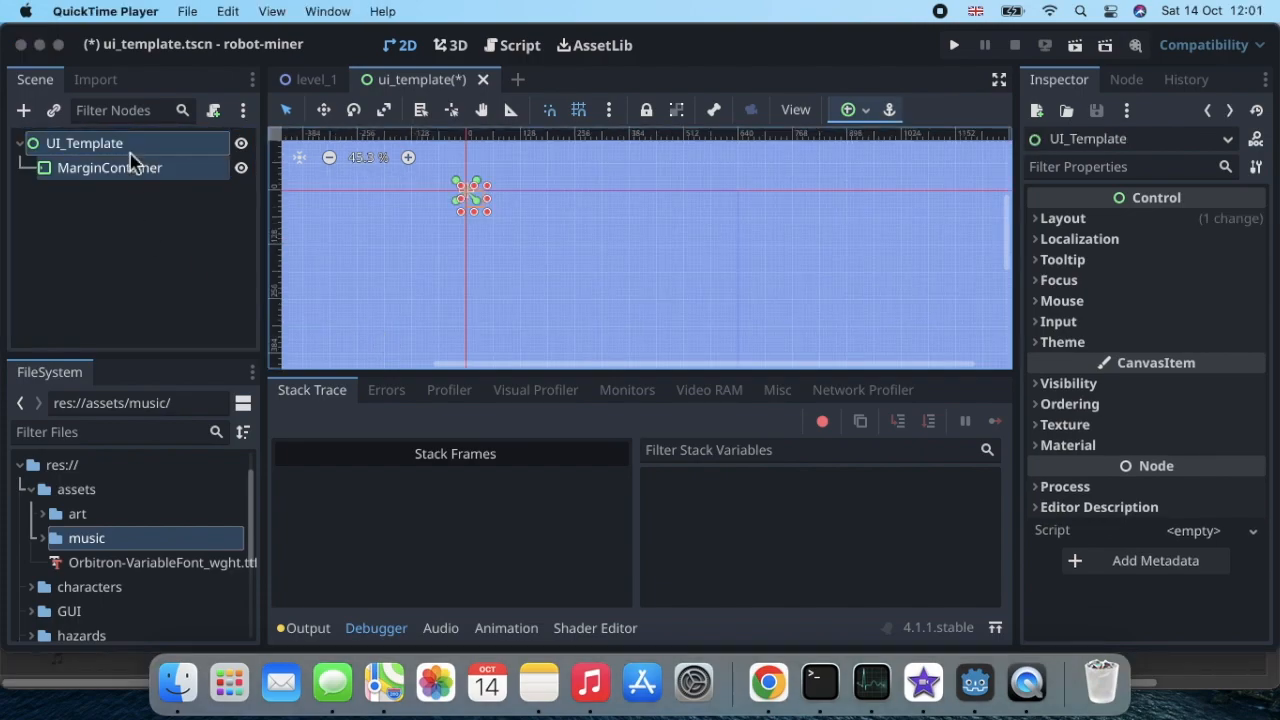
pyautogui.click(133, 152)
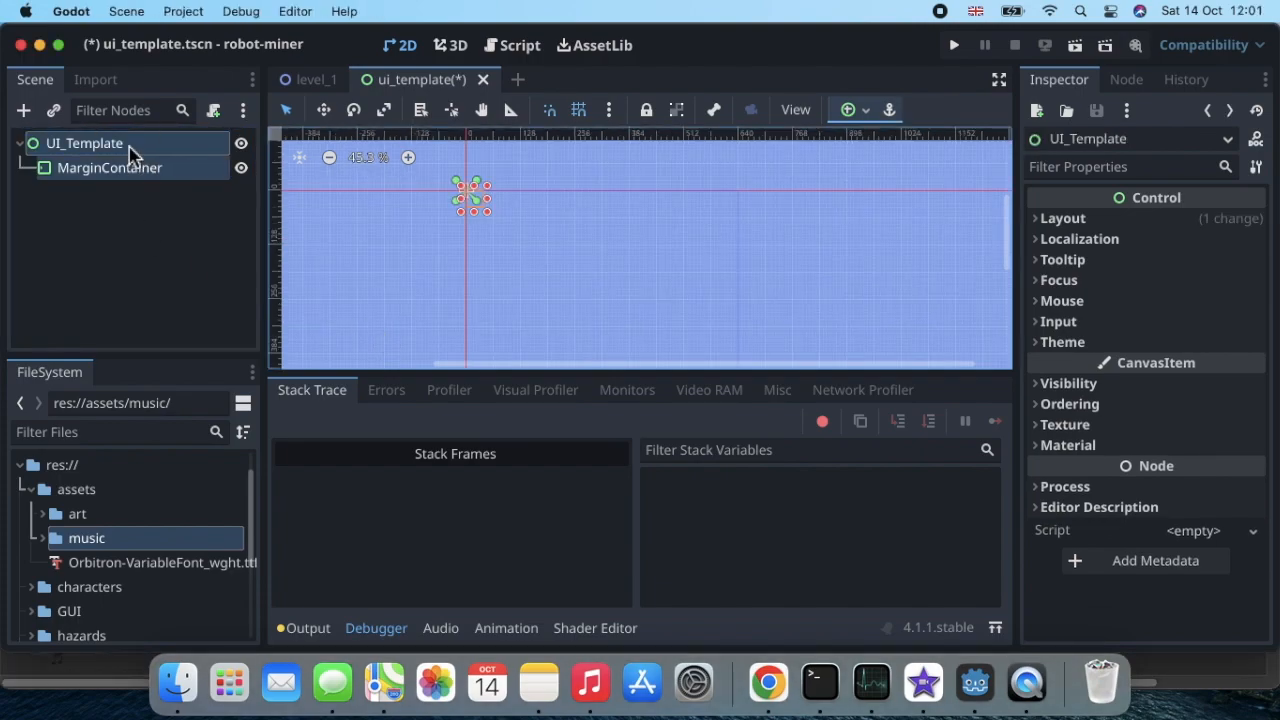
pyautogui.click(132, 250)
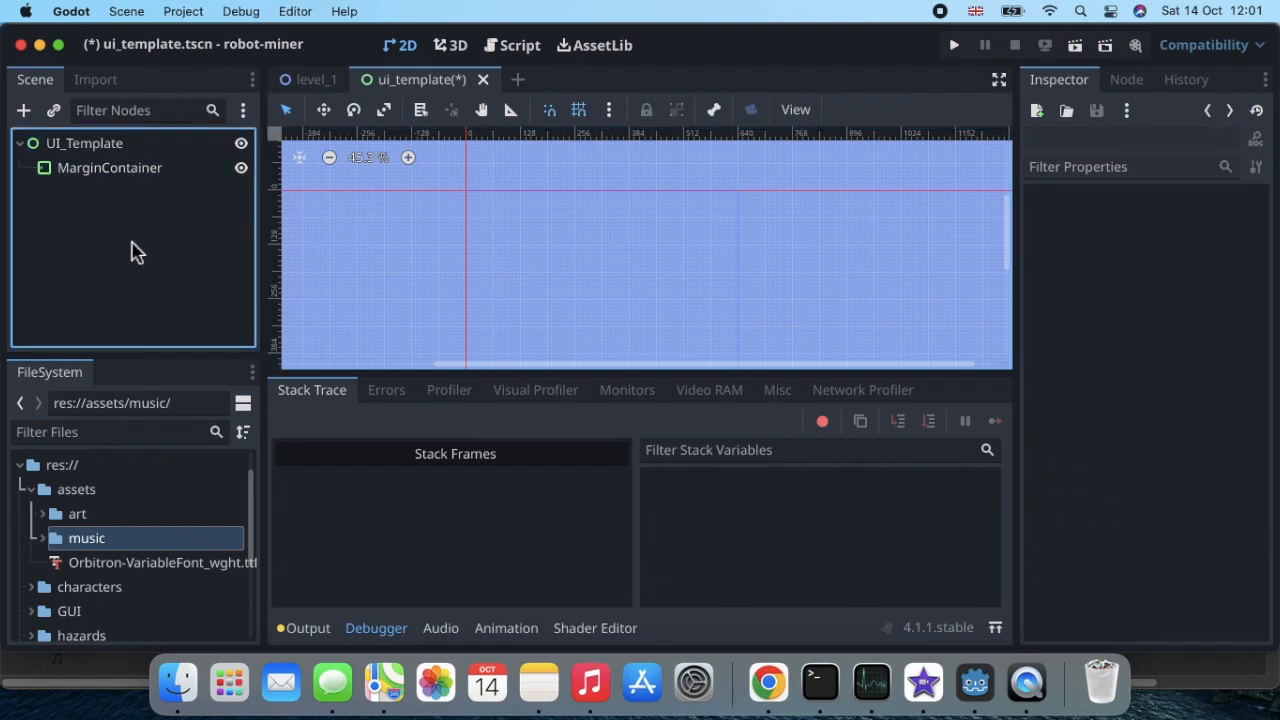
pyautogui.click(140, 150)
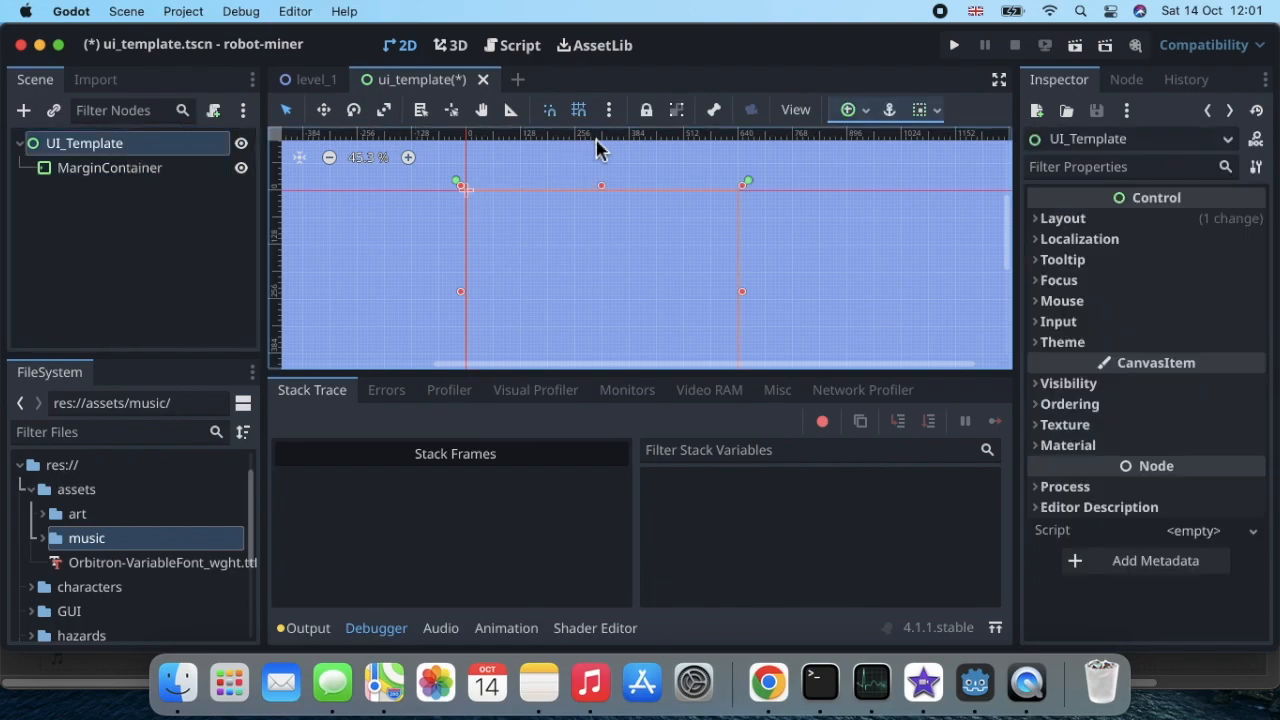
pyautogui.click(866, 113)
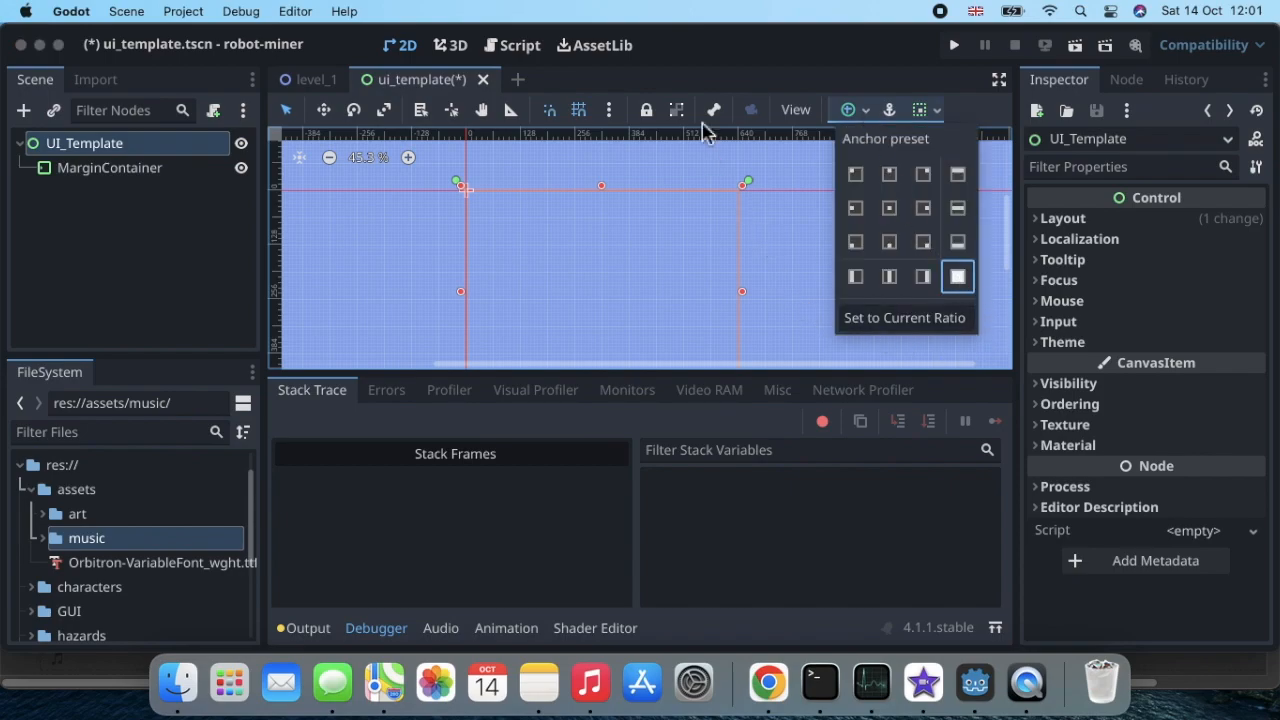
pyautogui.click(743, 72)
pyautogui.scroll(-3, 730, 304)
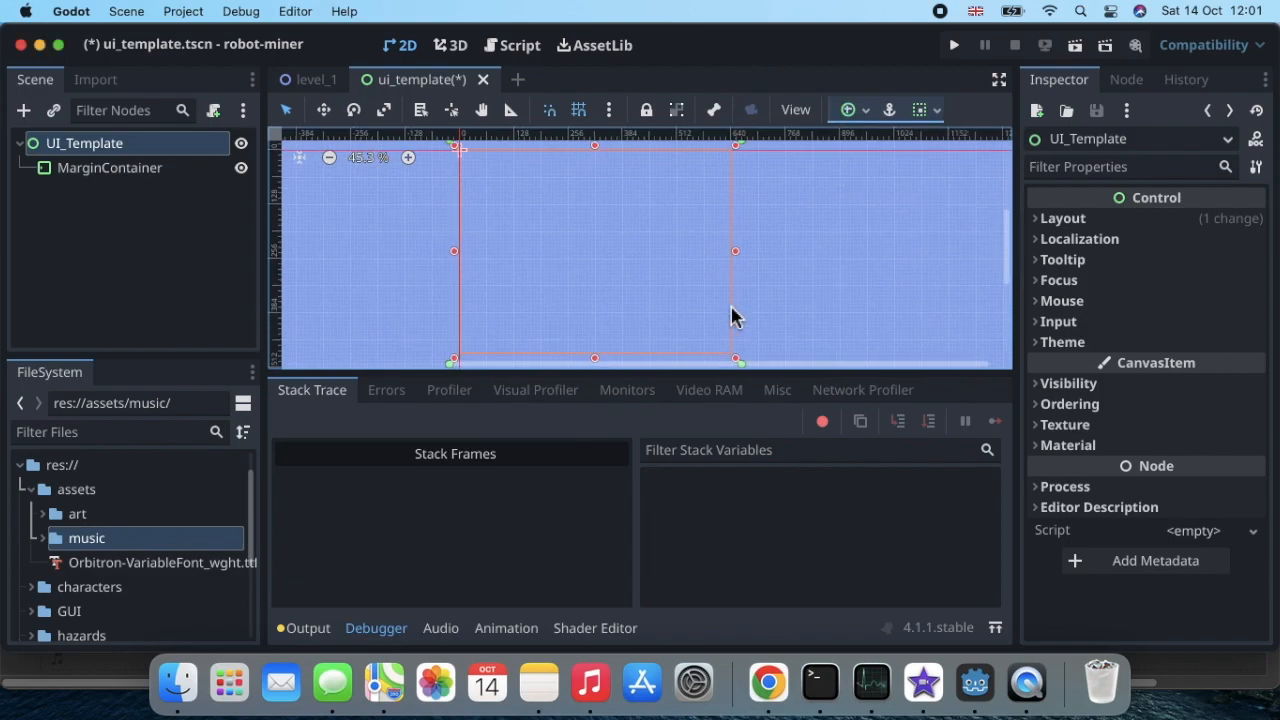
pyautogui.scroll(2, 471, 180)
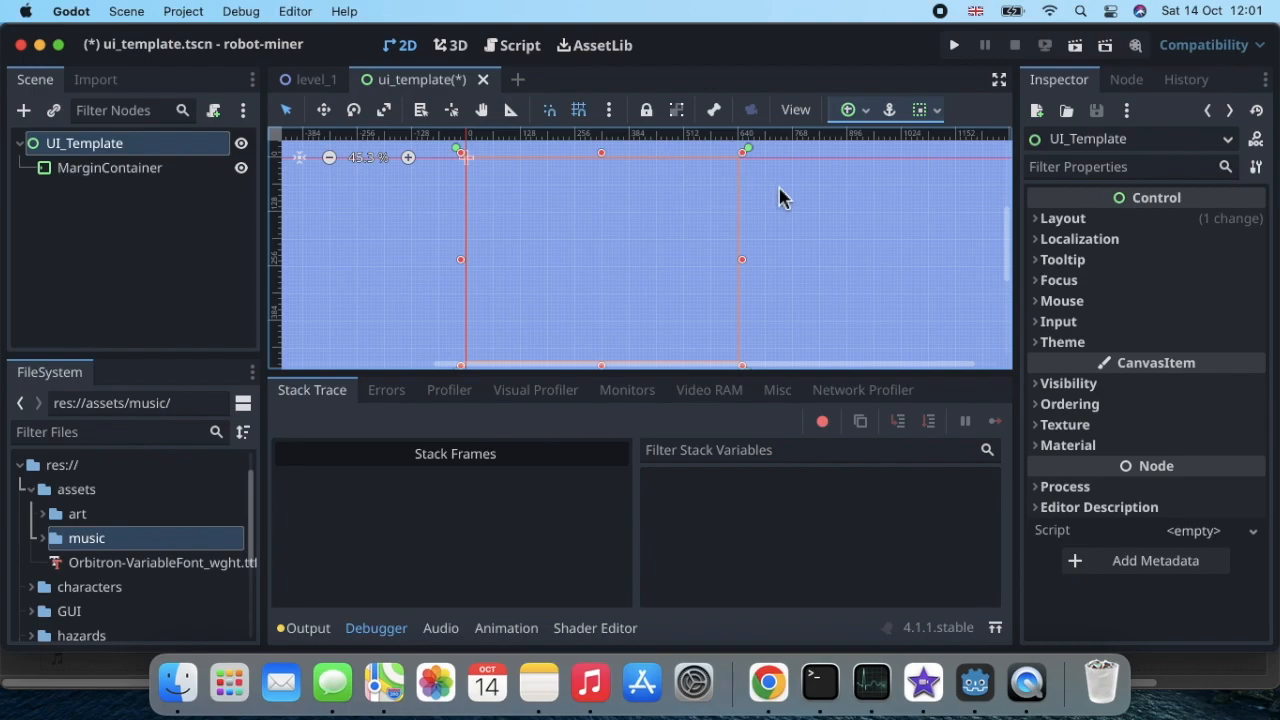
# Step: Set the MarginContainer's horizontal (x) size to 540 px in its layout transform
pyautogui.click(143, 180)
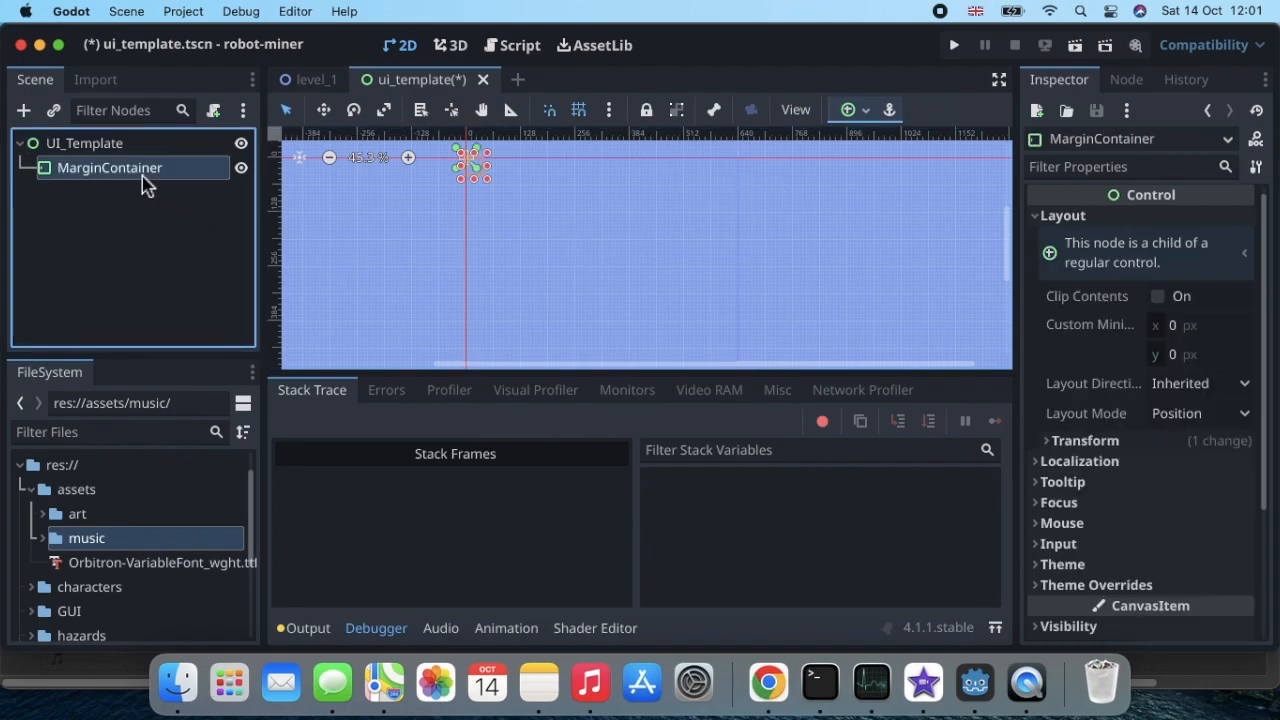
pyautogui.click(1035, 218)
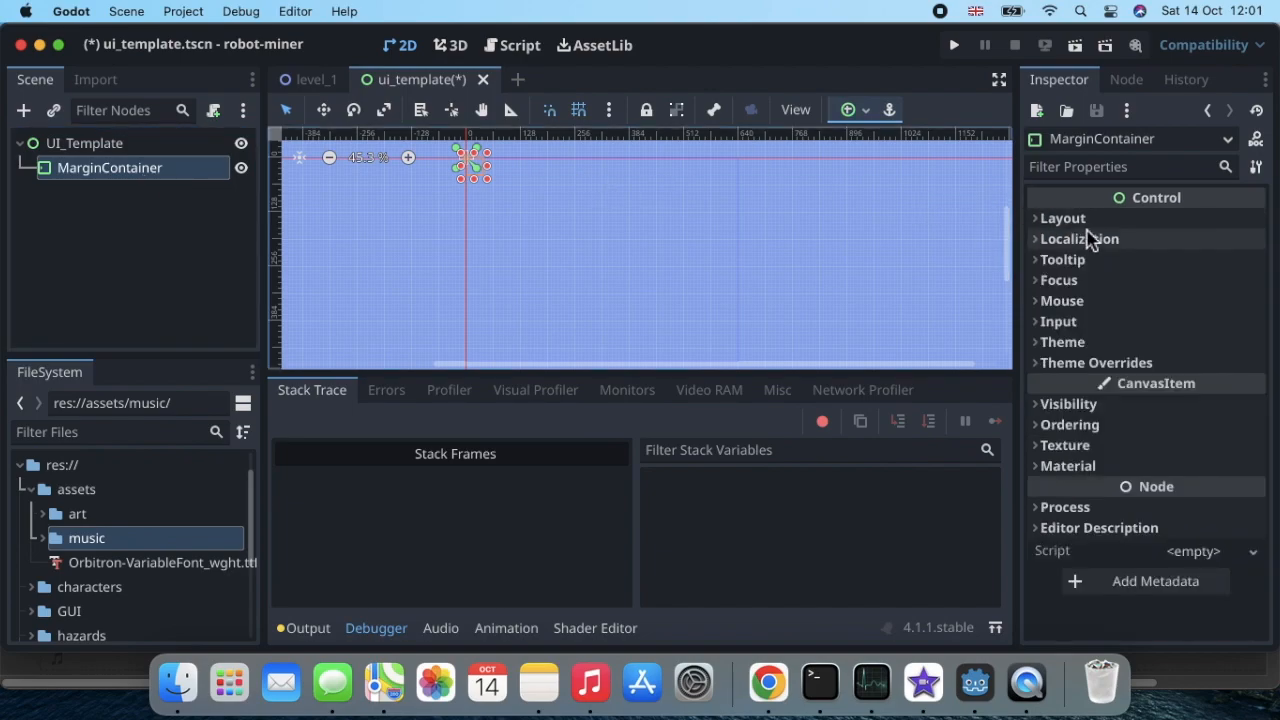
pyautogui.click(1037, 224)
pyautogui.click(1037, 222)
pyautogui.click(1037, 222)
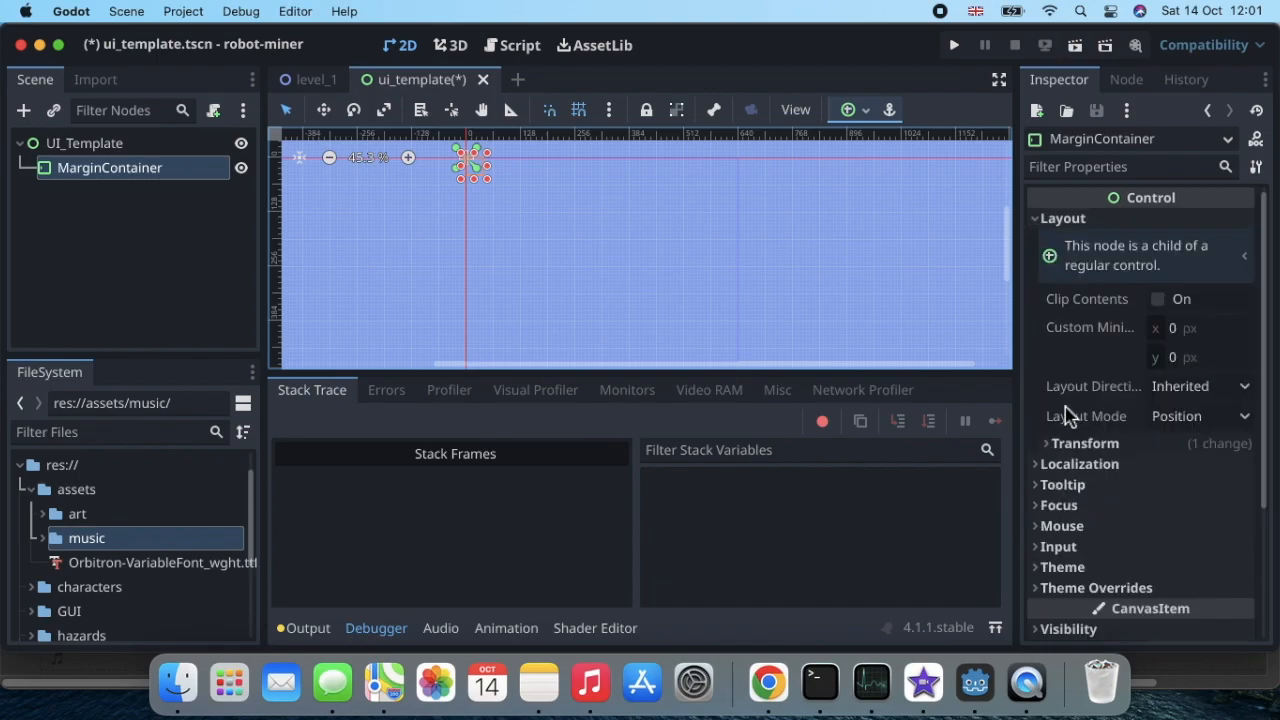
pyautogui.click(1049, 447)
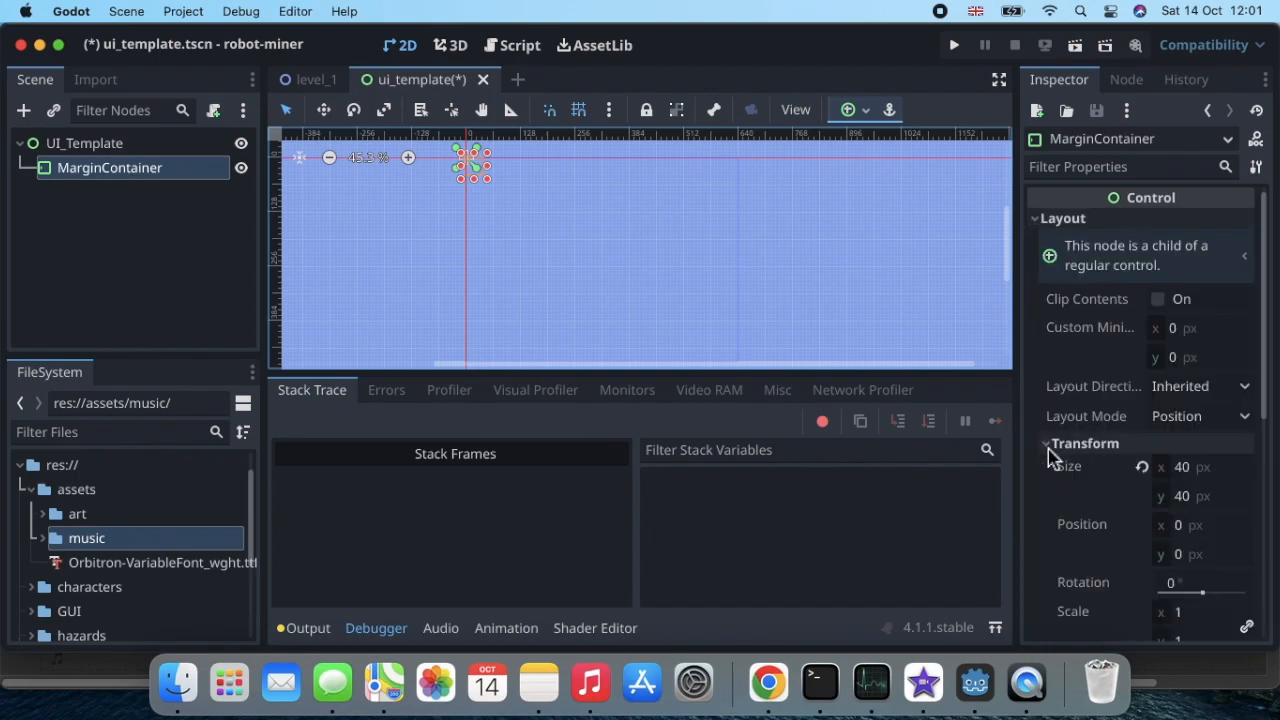
pyautogui.scroll(-3, 1049, 455)
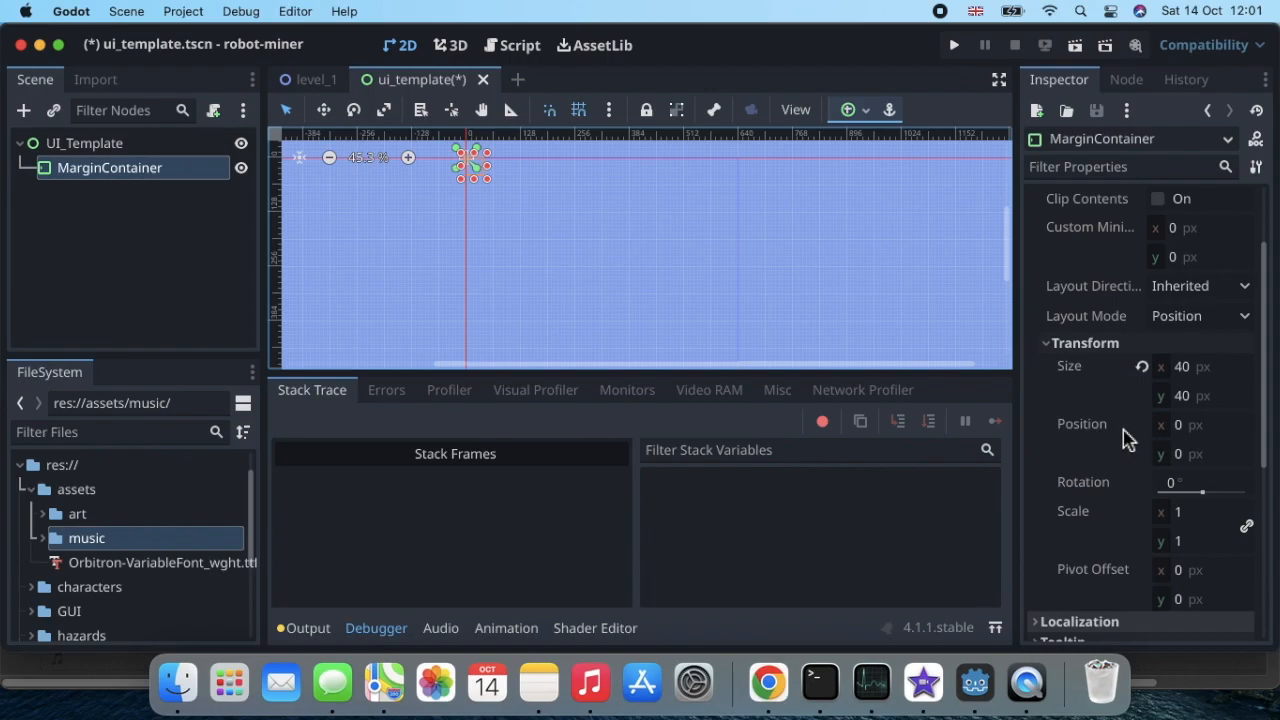
pyautogui.click(1190, 370)
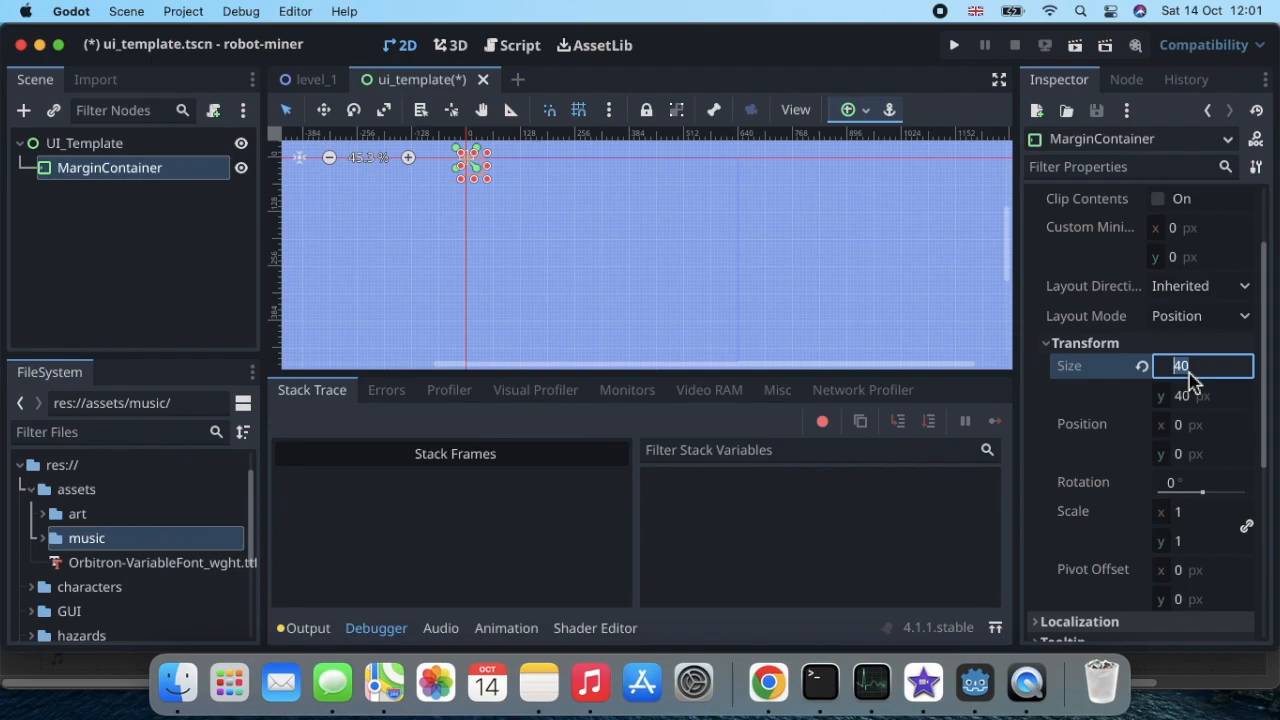
pyautogui.write('540')
pyautogui.press('Return')
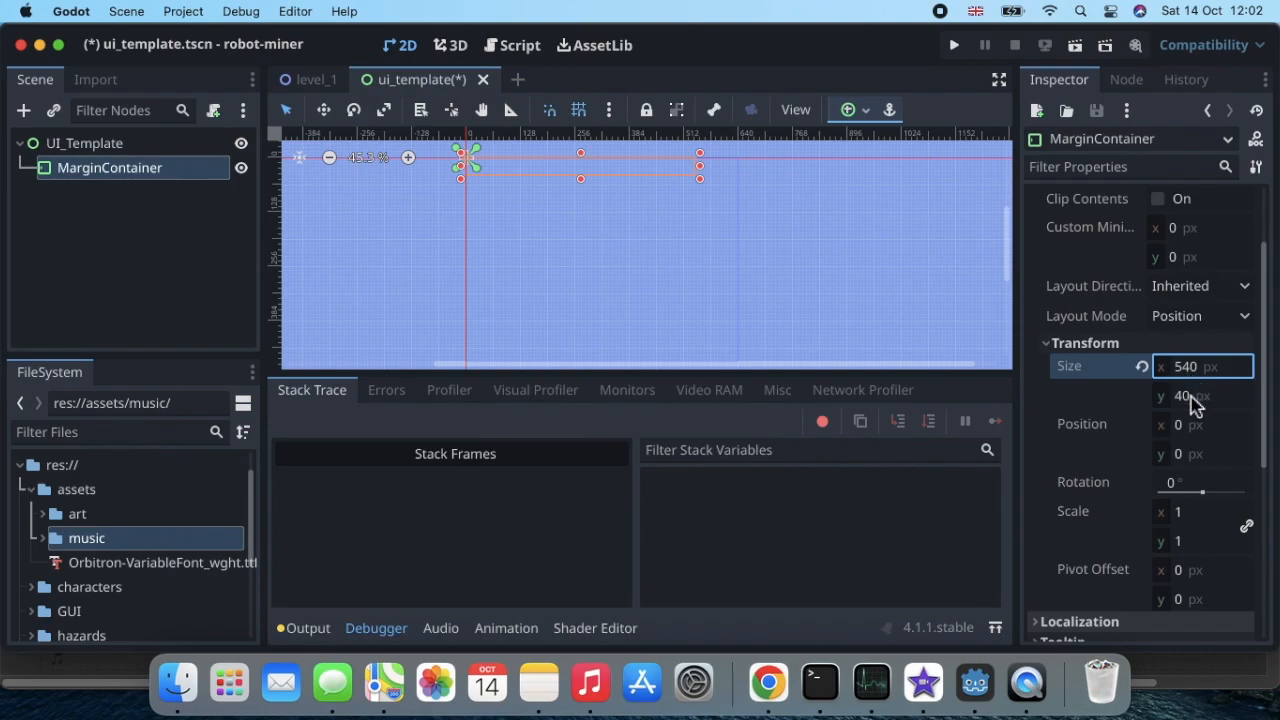
# Step: Set the MarginContainer's vertical (y) size to 400 px
pyautogui.click(1190, 400)
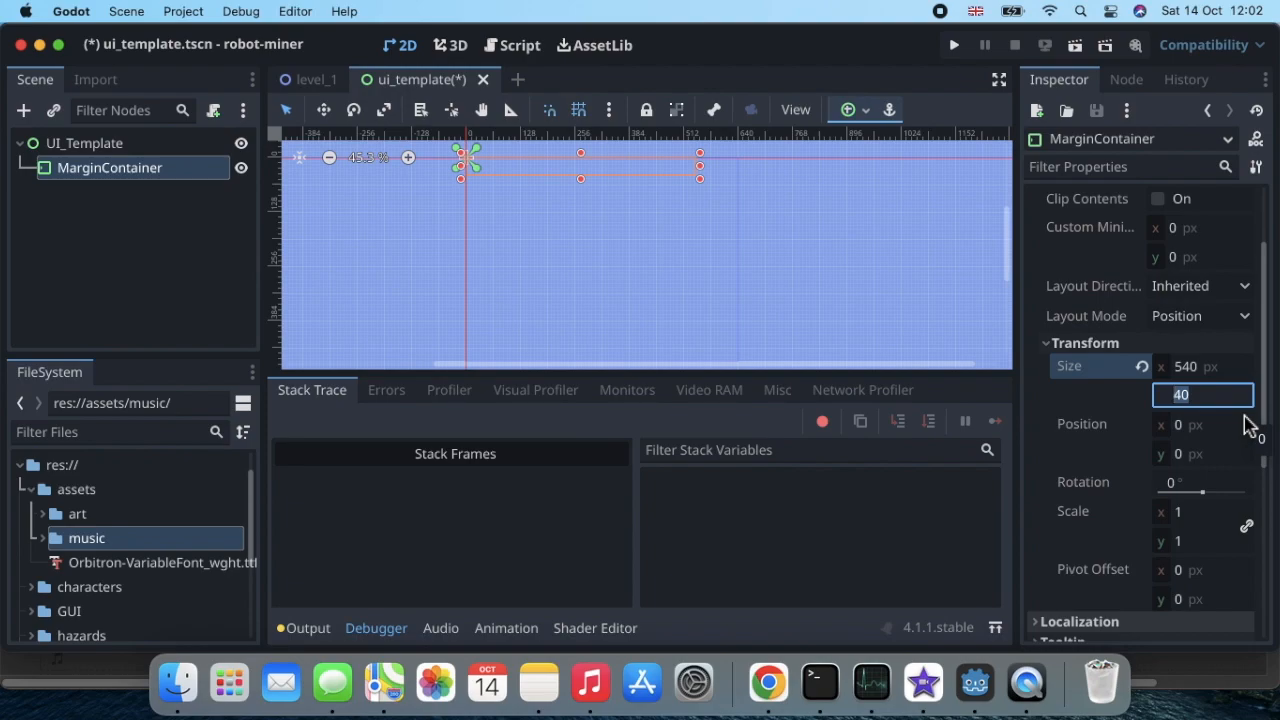
pyautogui.write('400')
pyautogui.press('Return')
pyautogui.scroll(-1, 842, 265)
pyautogui.scroll(1, 842, 265)
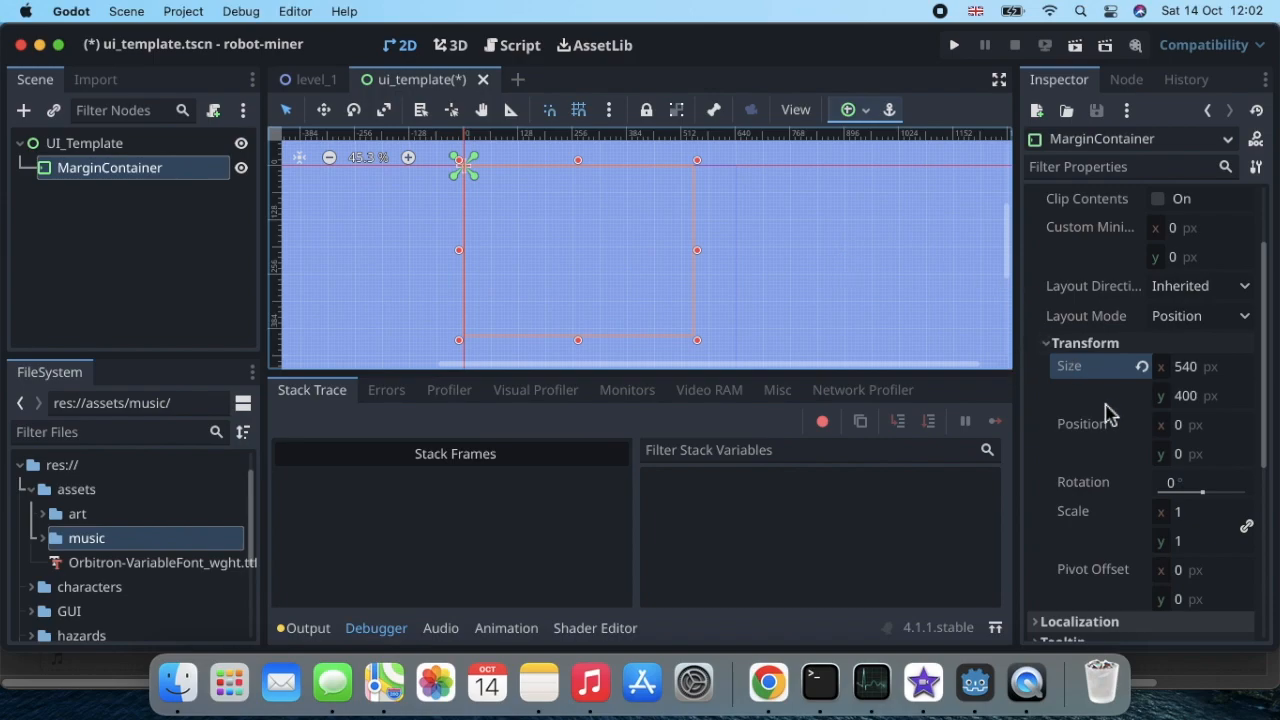
# Step: Set the MarginContainer's position to x 50 px and y 40 px within the UI_Template rectangle
pyautogui.click(1187, 435)
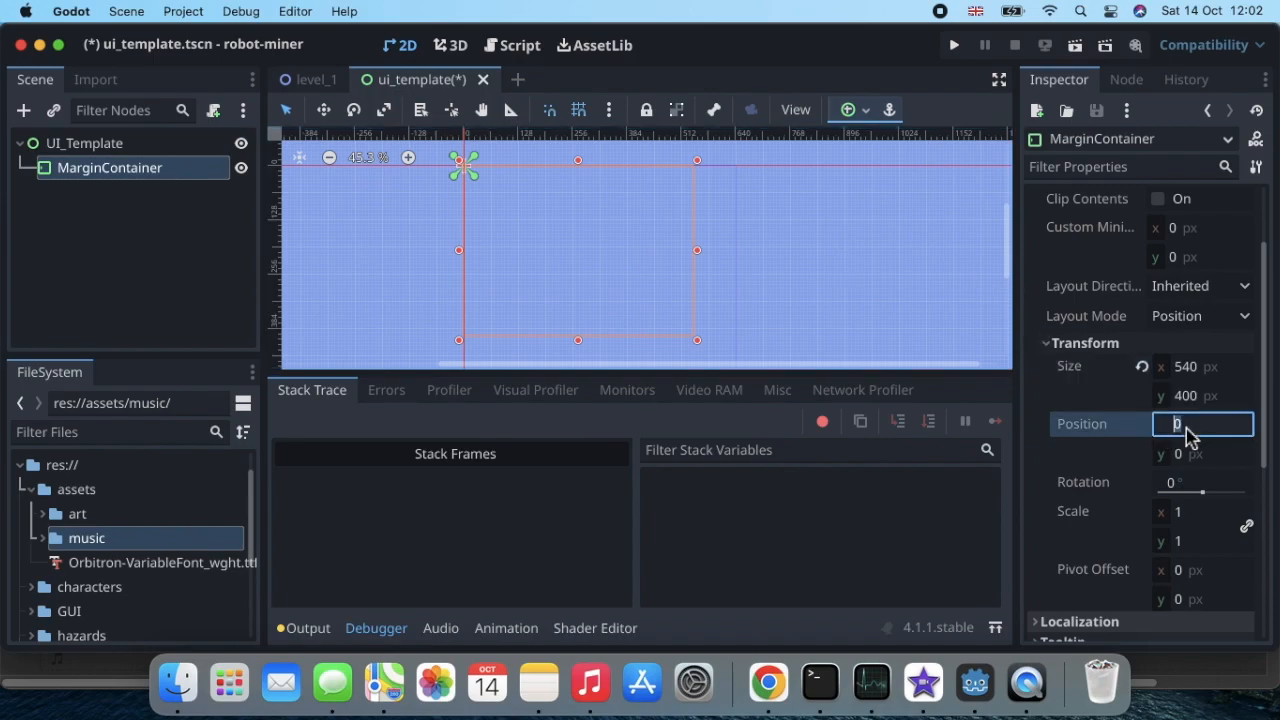
pyautogui.write('50')
pyautogui.press('Return')
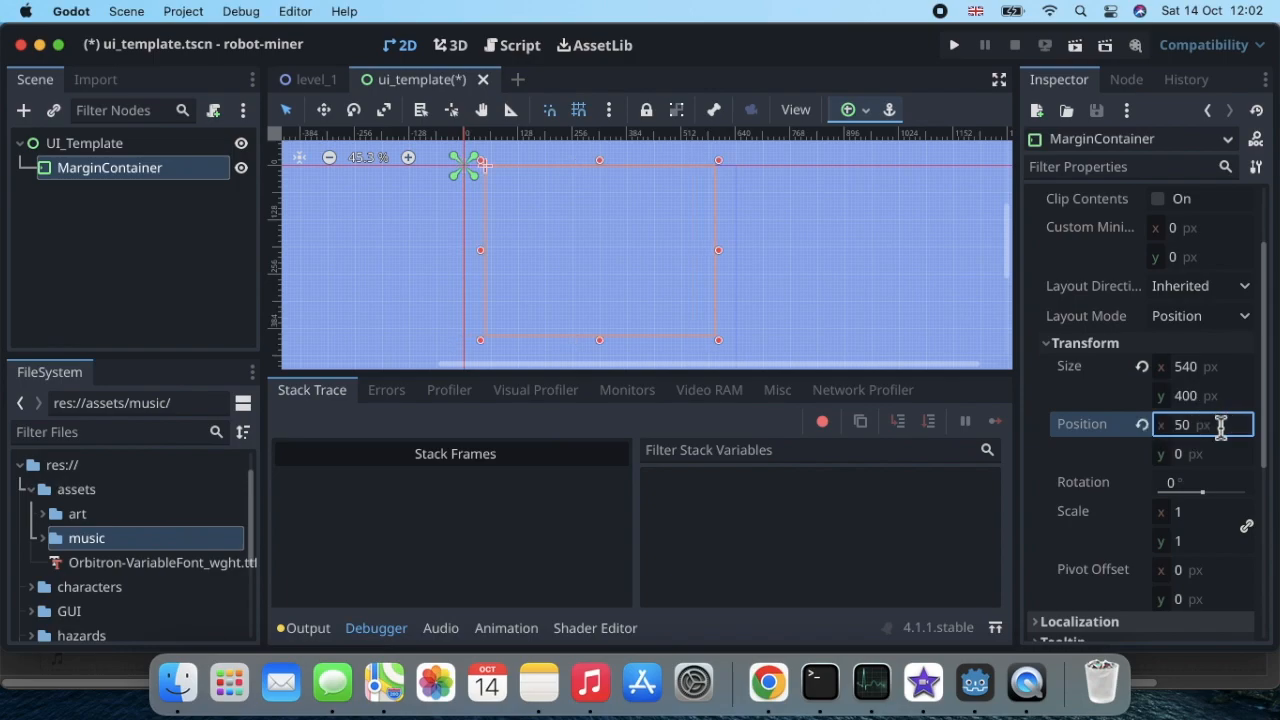
pyautogui.click(1201, 457)
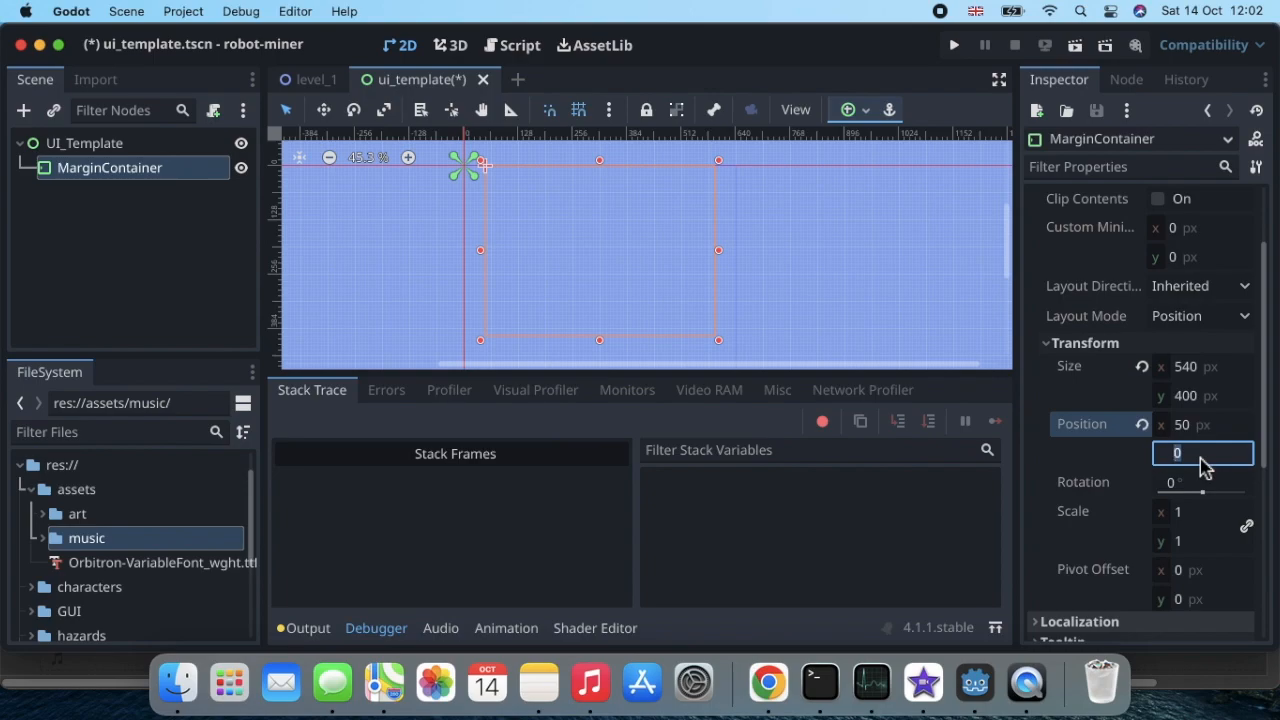
pyautogui.write('40')
pyautogui.press('Return')
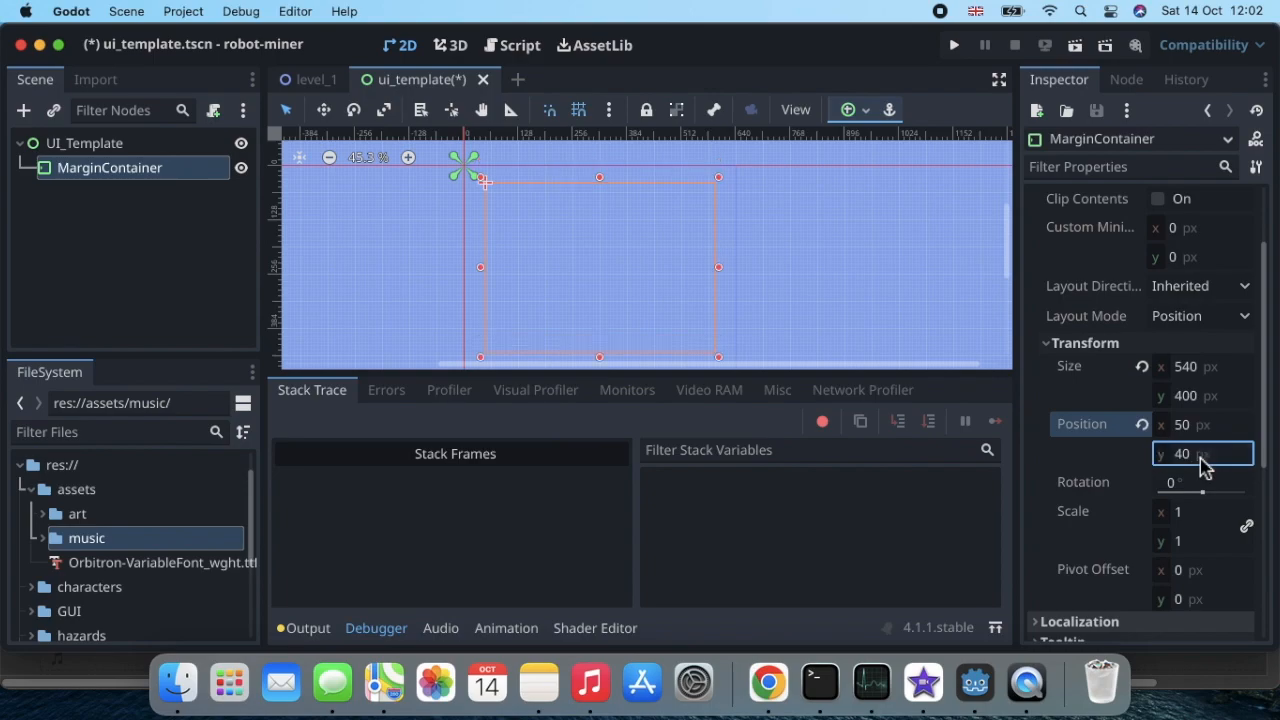
pyautogui.hscroll(-2, 879, 308)
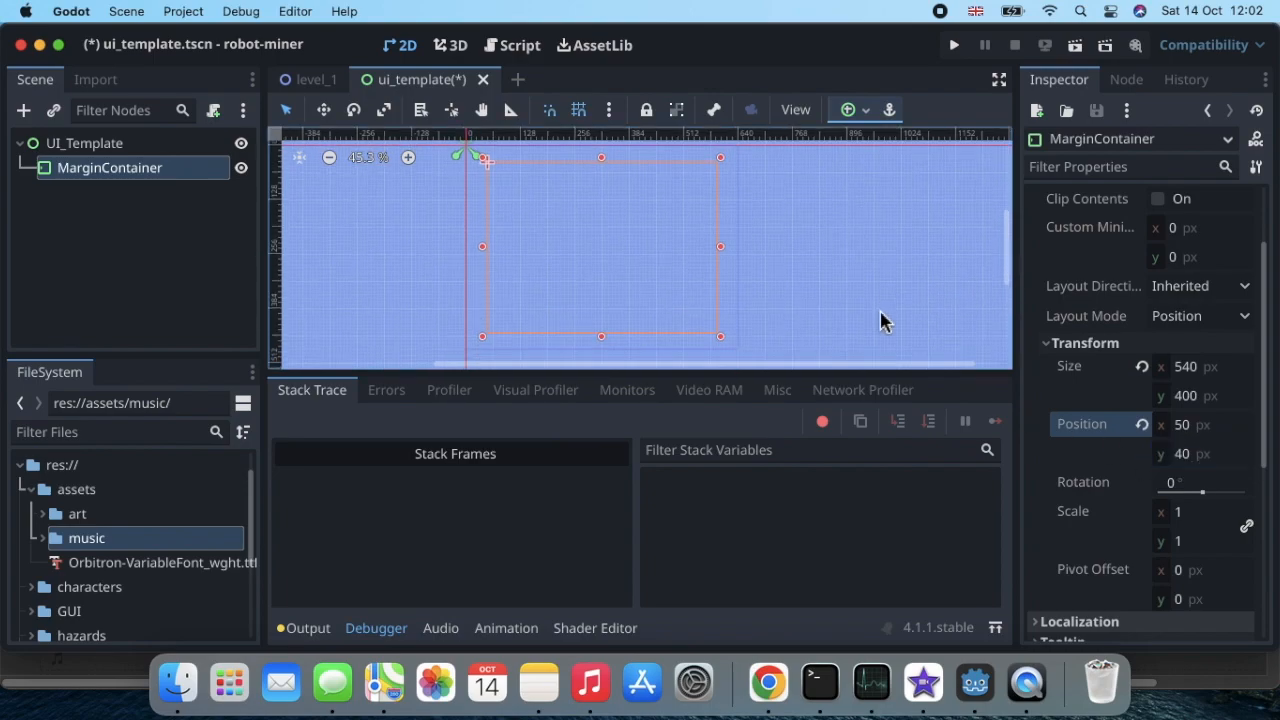
# Step: Add a VBoxContainer node as a child of the MarginContainer
pyautogui.scroll(-1, 880, 313)
pyautogui.hscroll(-5, 879, 320)
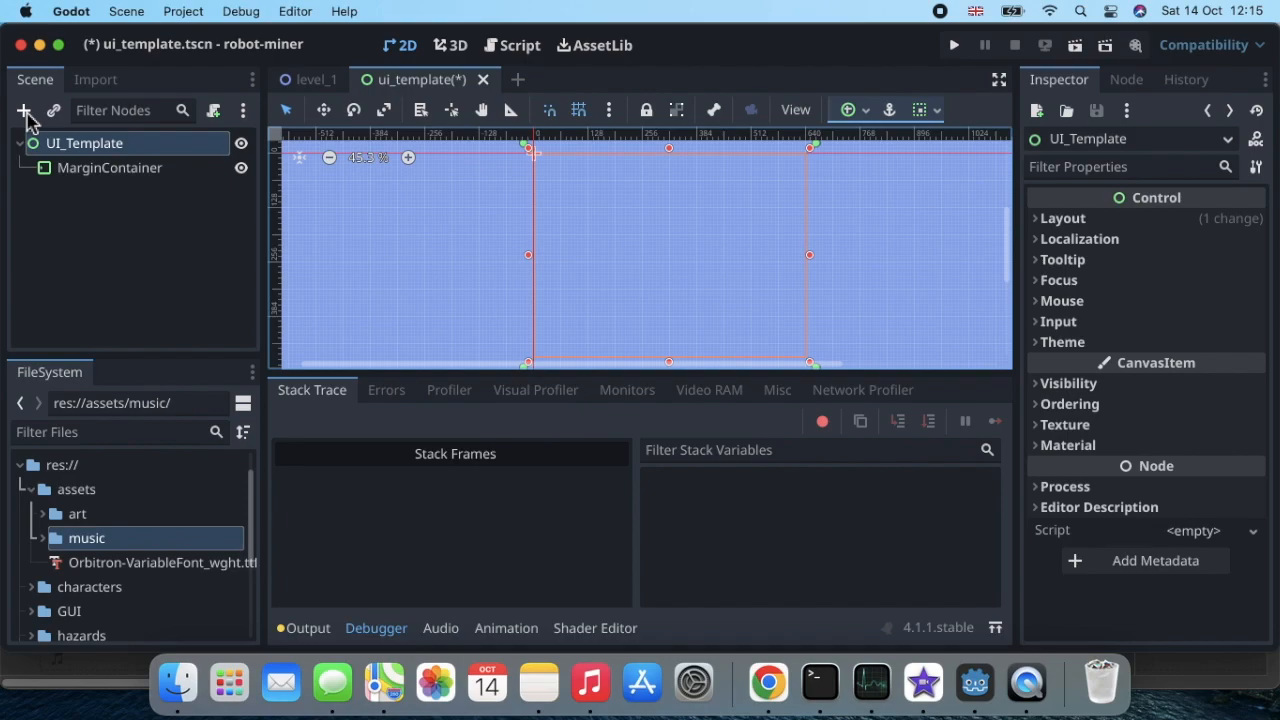
pyautogui.click(80, 172)
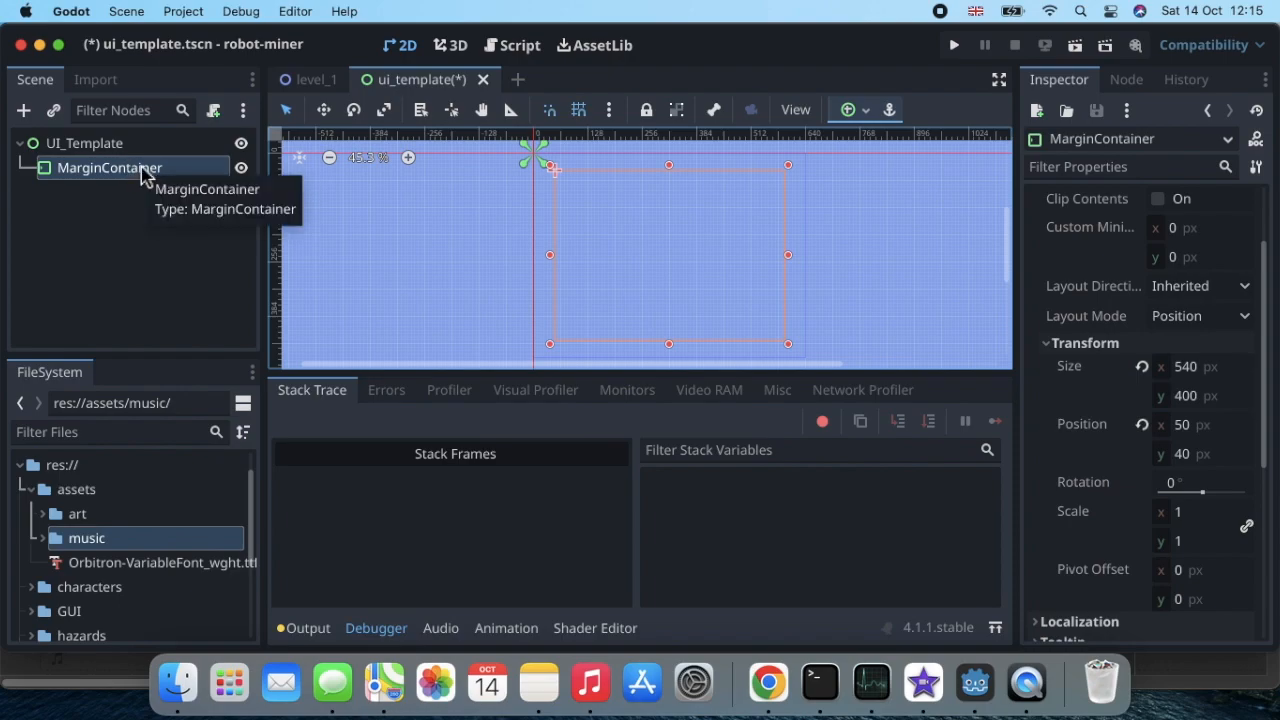
pyautogui.click(24, 111)
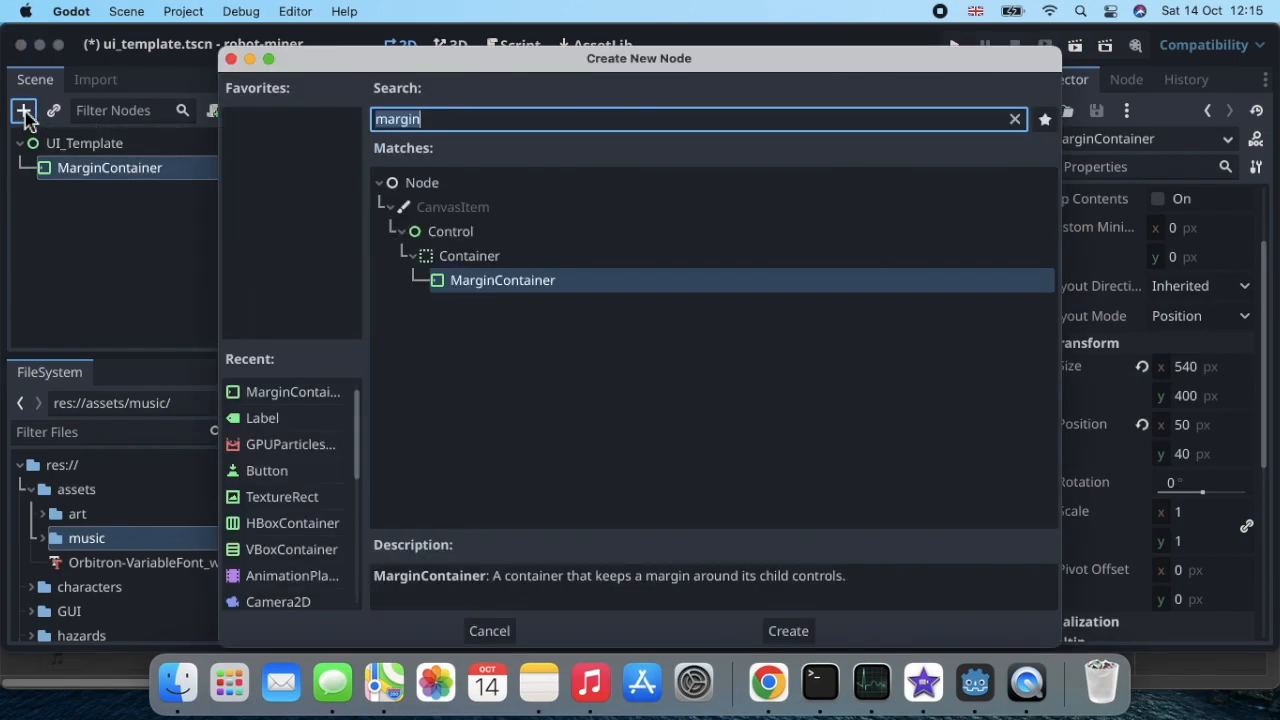
pyautogui.write('vn')
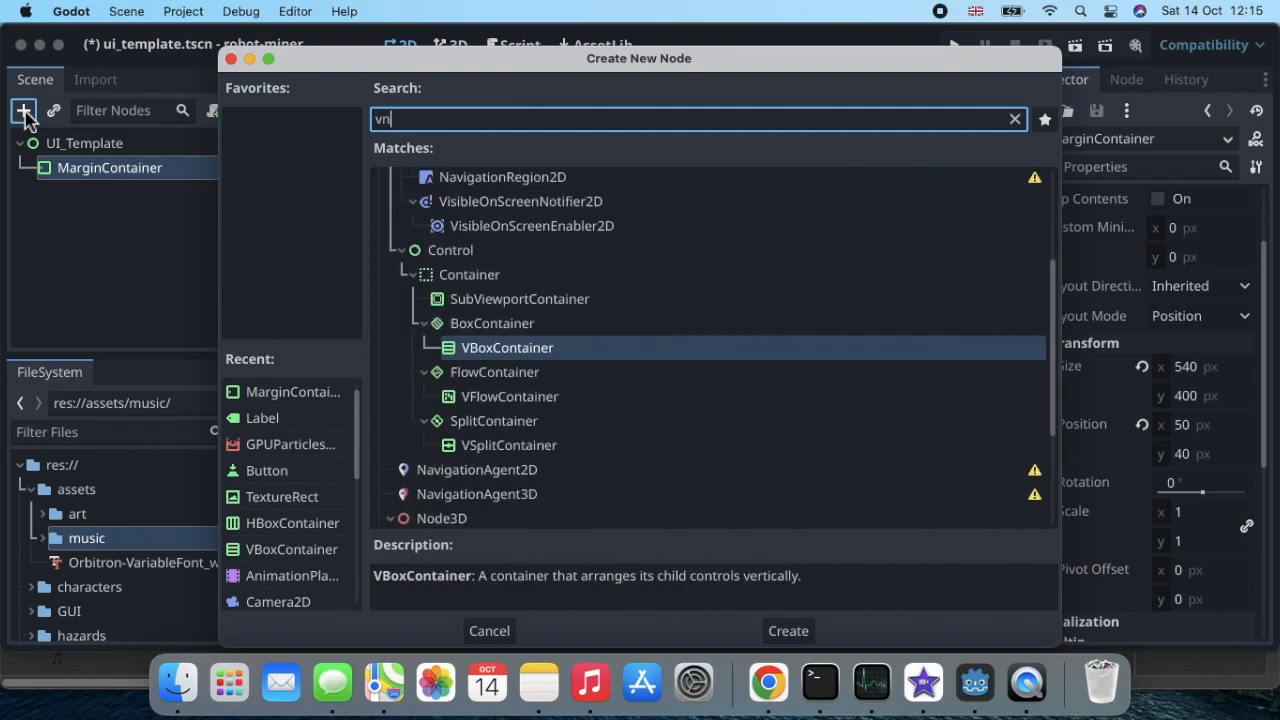
pyautogui.press('BackSpace')
pyautogui.write('bo')
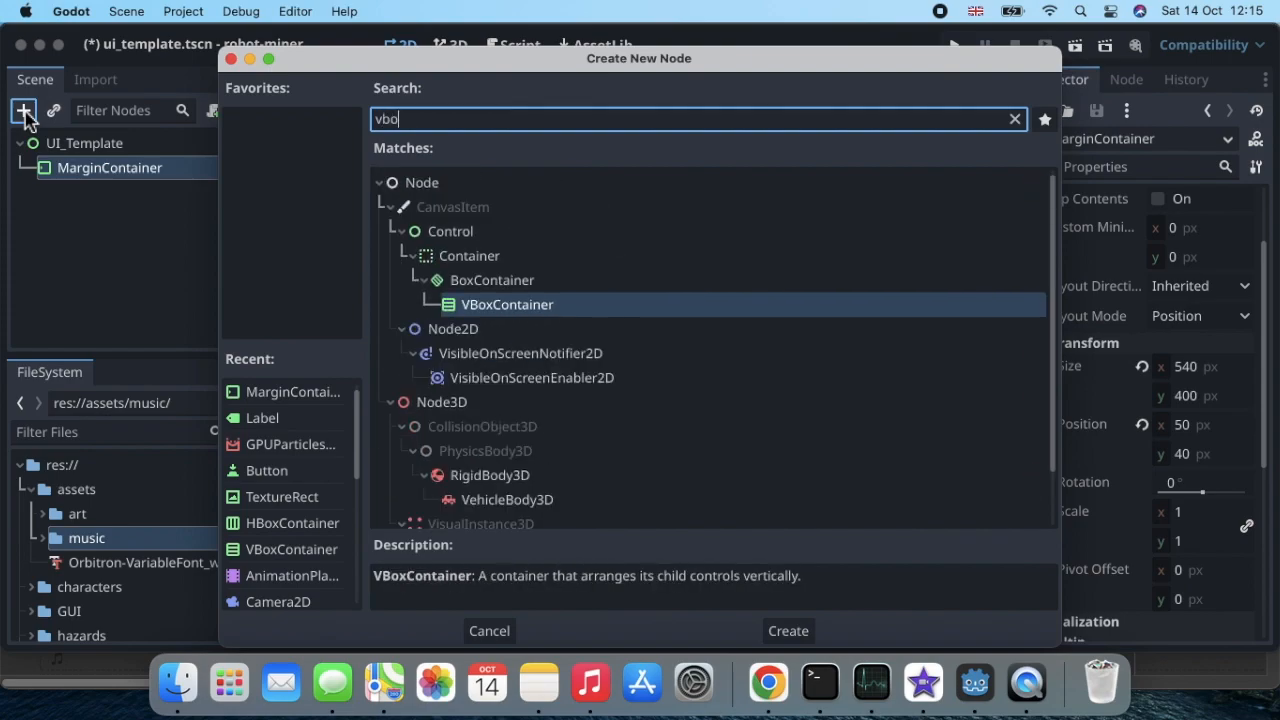
pyautogui.click(511, 312)
pyautogui.doubleClick(510, 305)
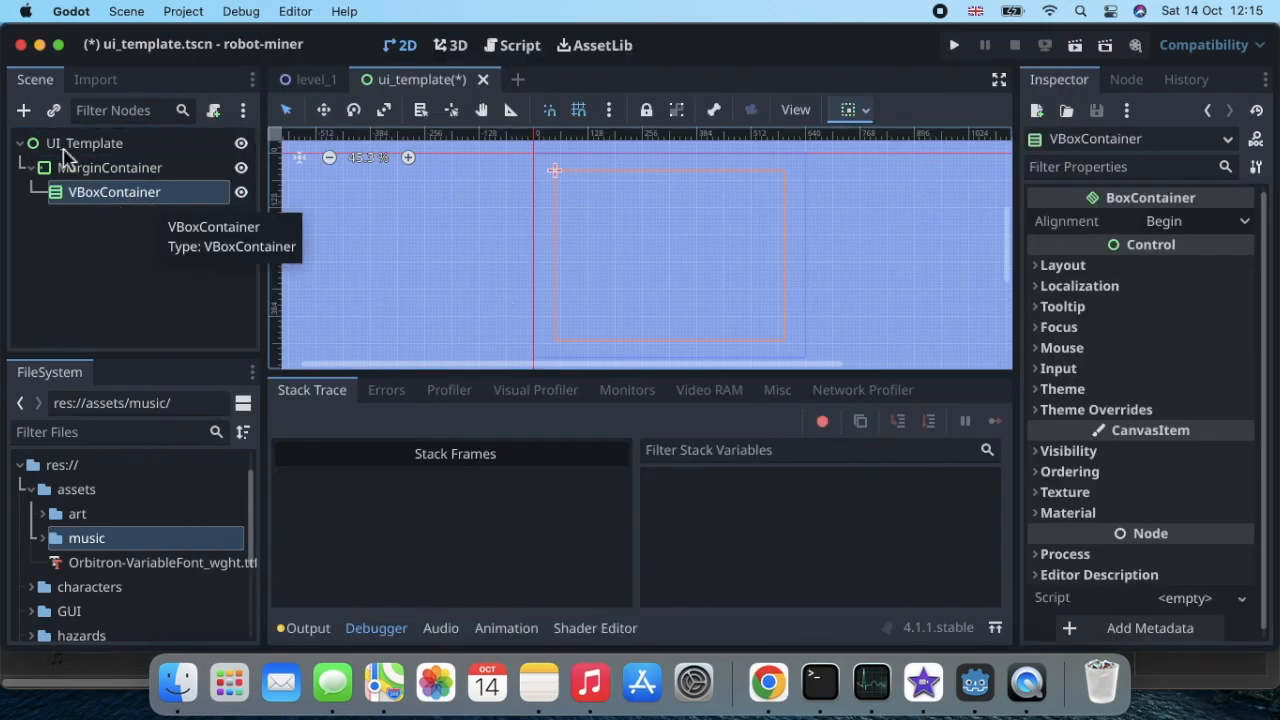
# Step: Add an HBoxContainer node as a child of the VBoxContainer
pyautogui.click(24, 111)
pyautogui.write('ob')
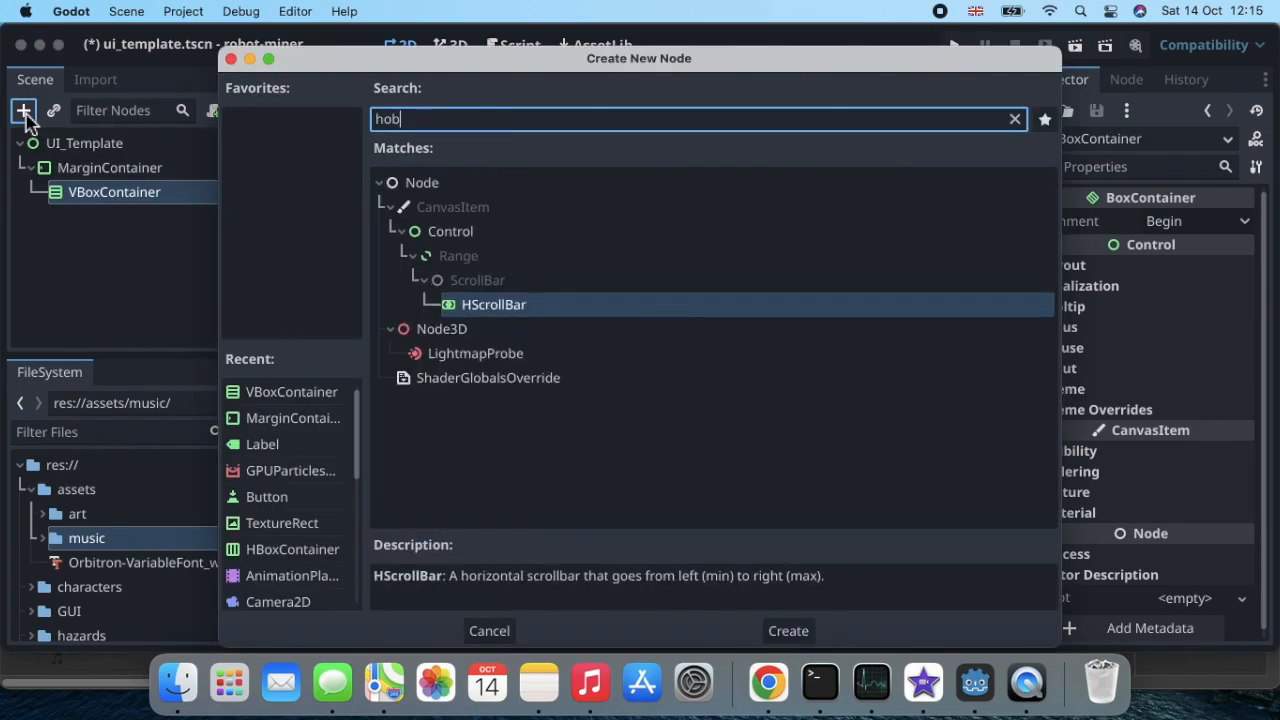
pyautogui.press('BackSpace')
pyautogui.press('BackSpace')
pyautogui.write('box')
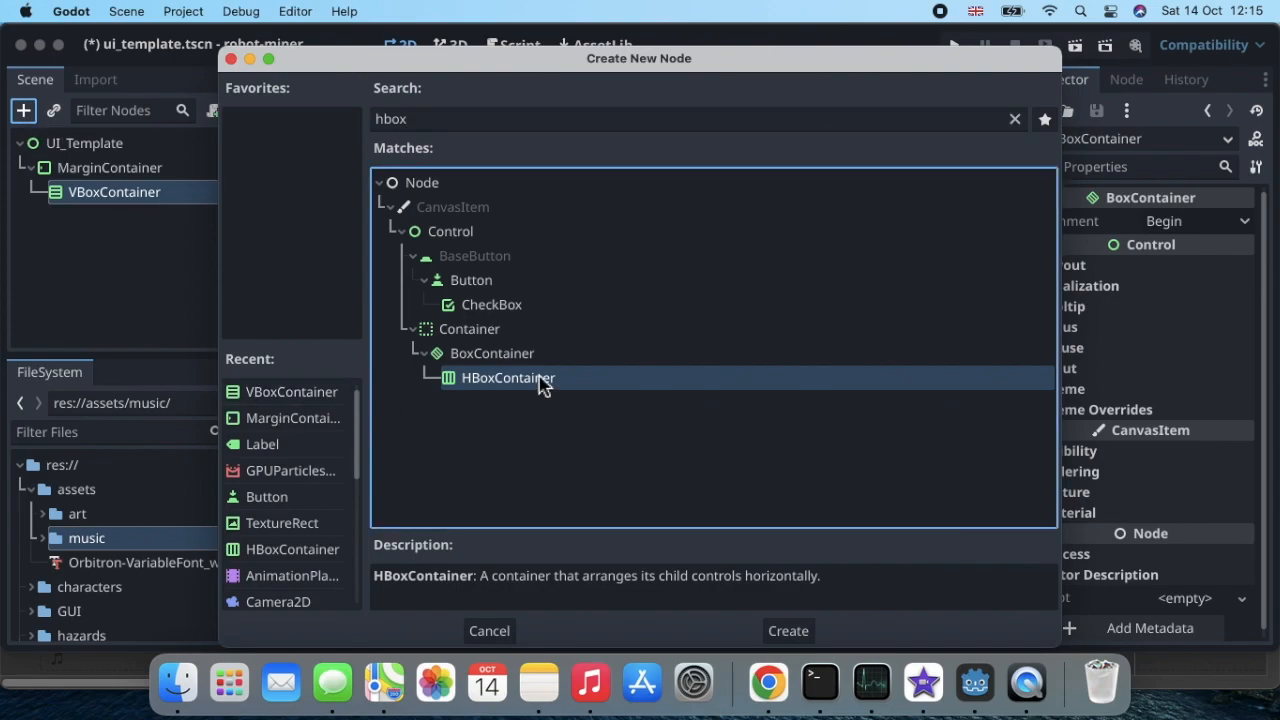
pyautogui.doubleClick(540, 379)
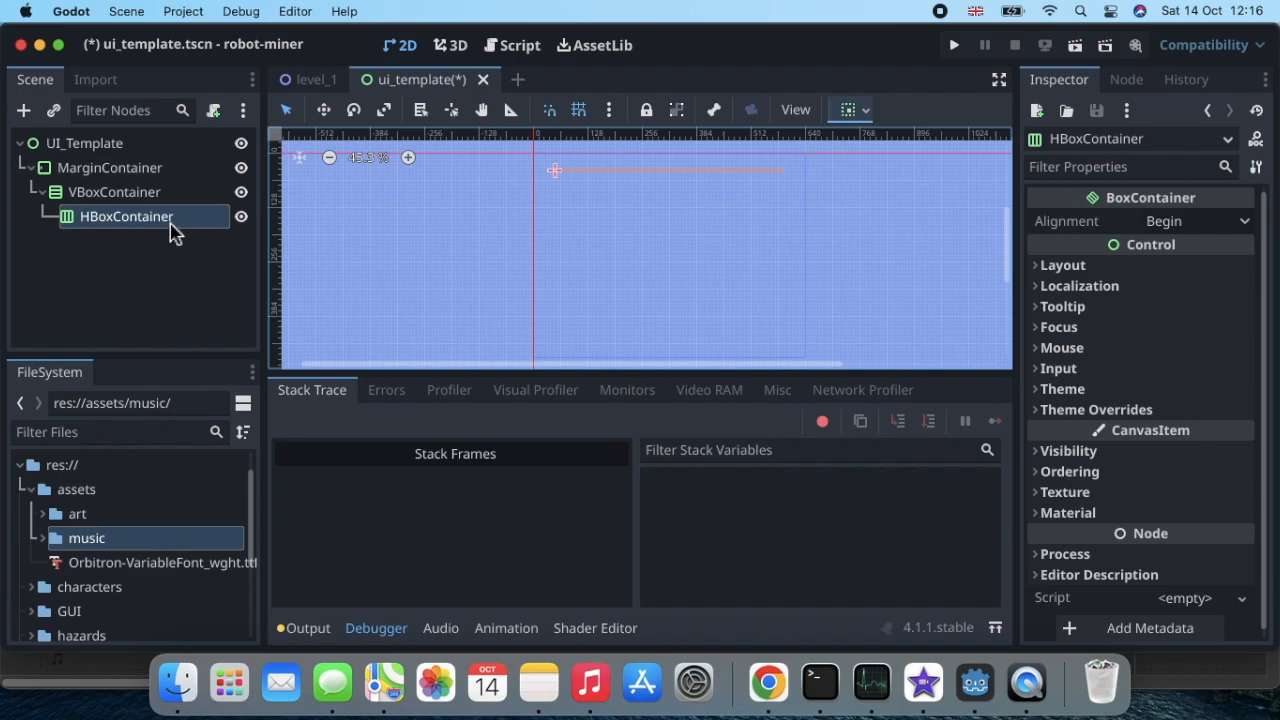
# Step: Add a TextureRect node as a child of the HBoxContainer
pyautogui.click(23, 111)
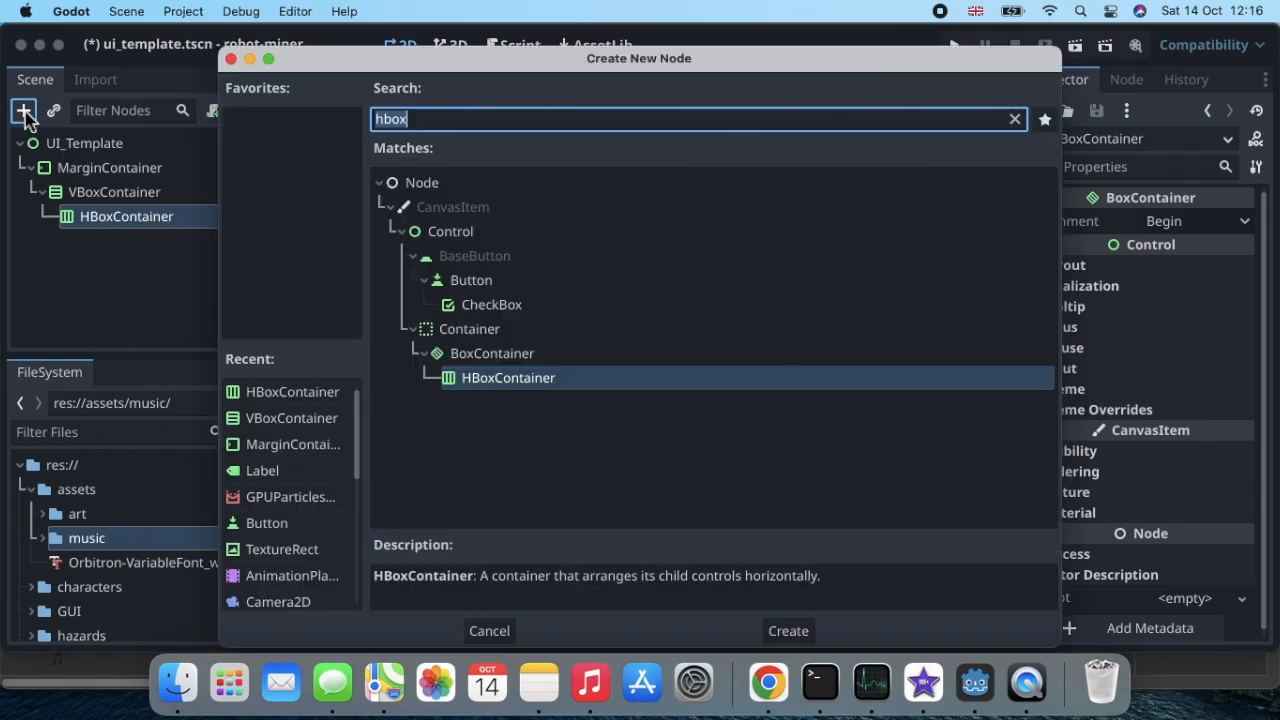
pyautogui.write('la')
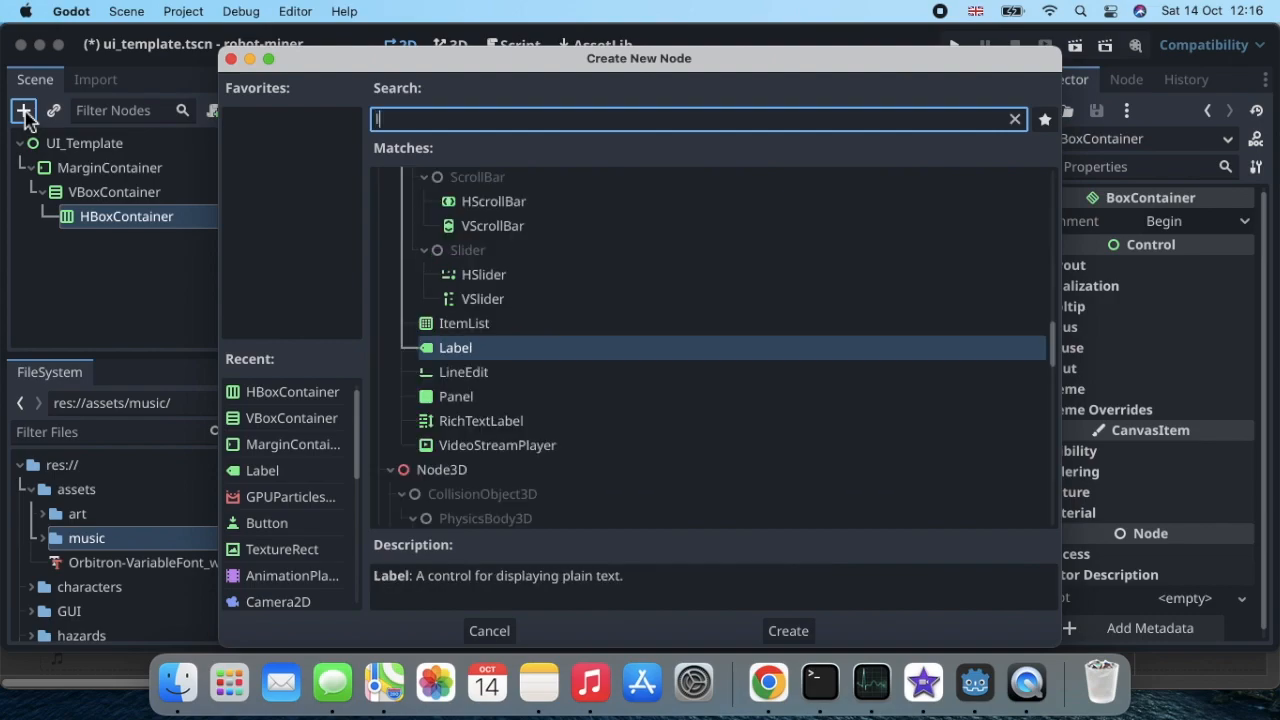
pyautogui.press('BackSpace')
pyautogui.press('BackSpace')
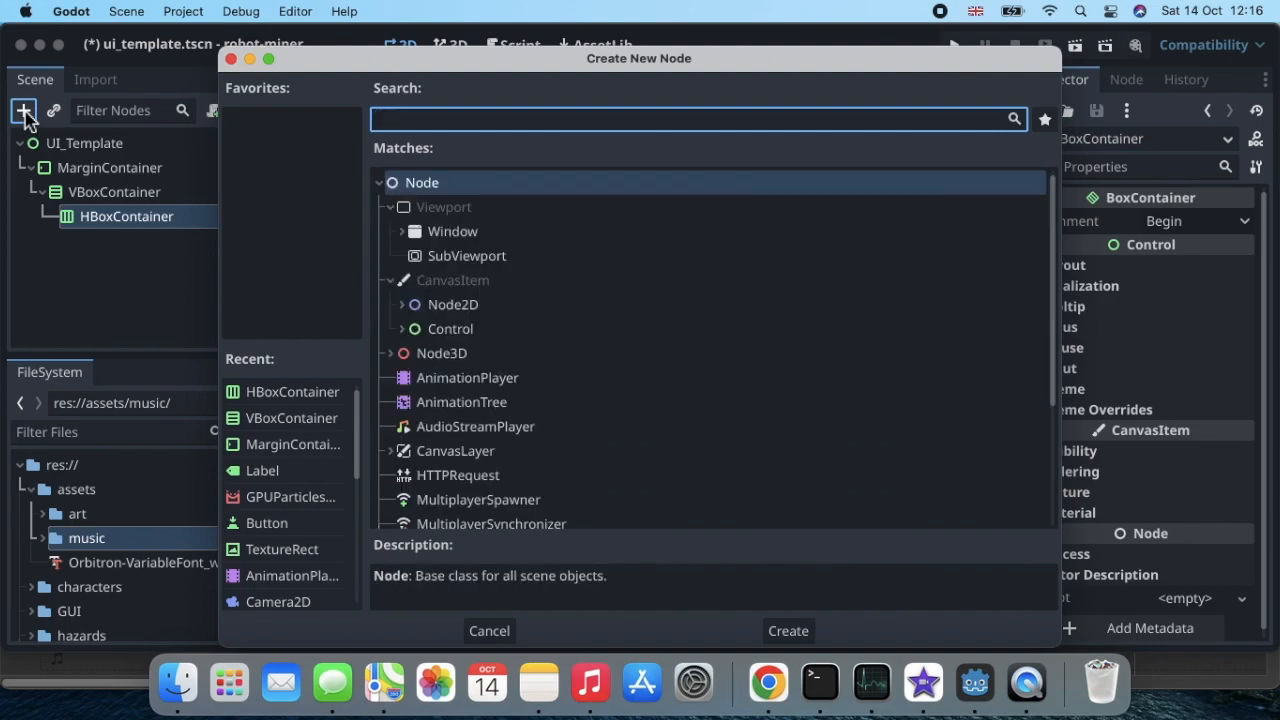
pyautogui.write('tex')
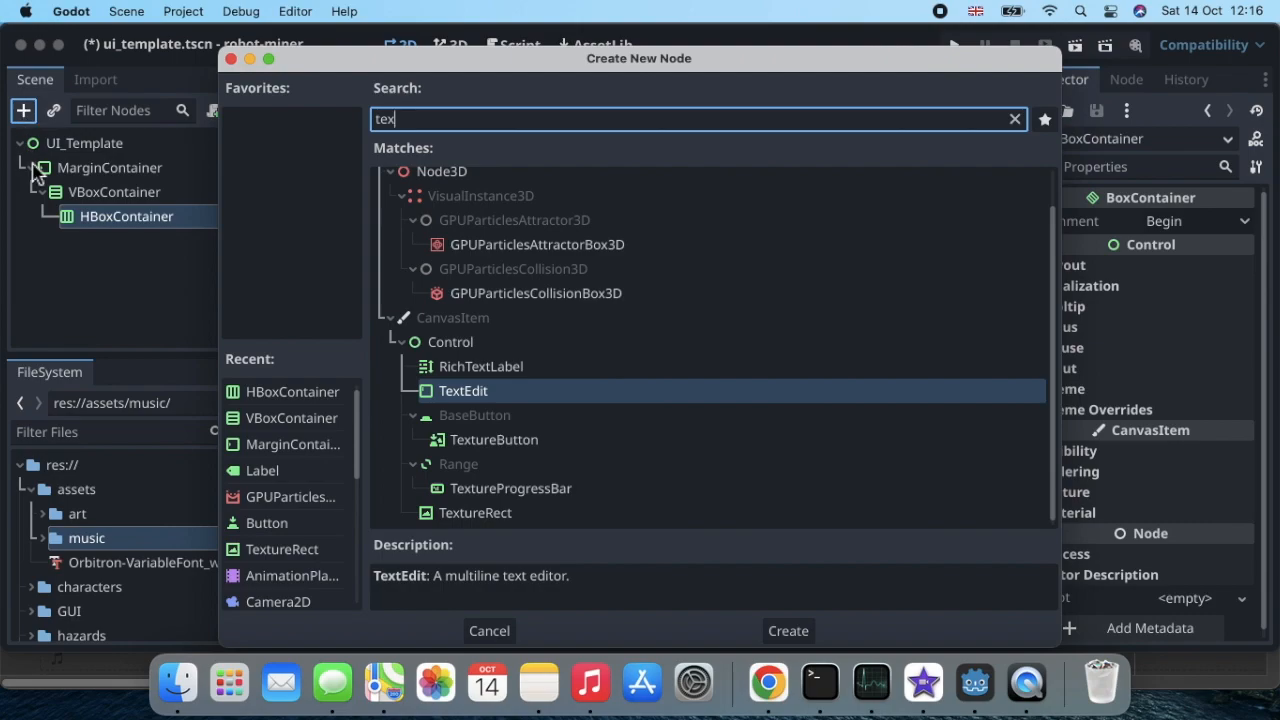
pyautogui.doubleClick(476, 513)
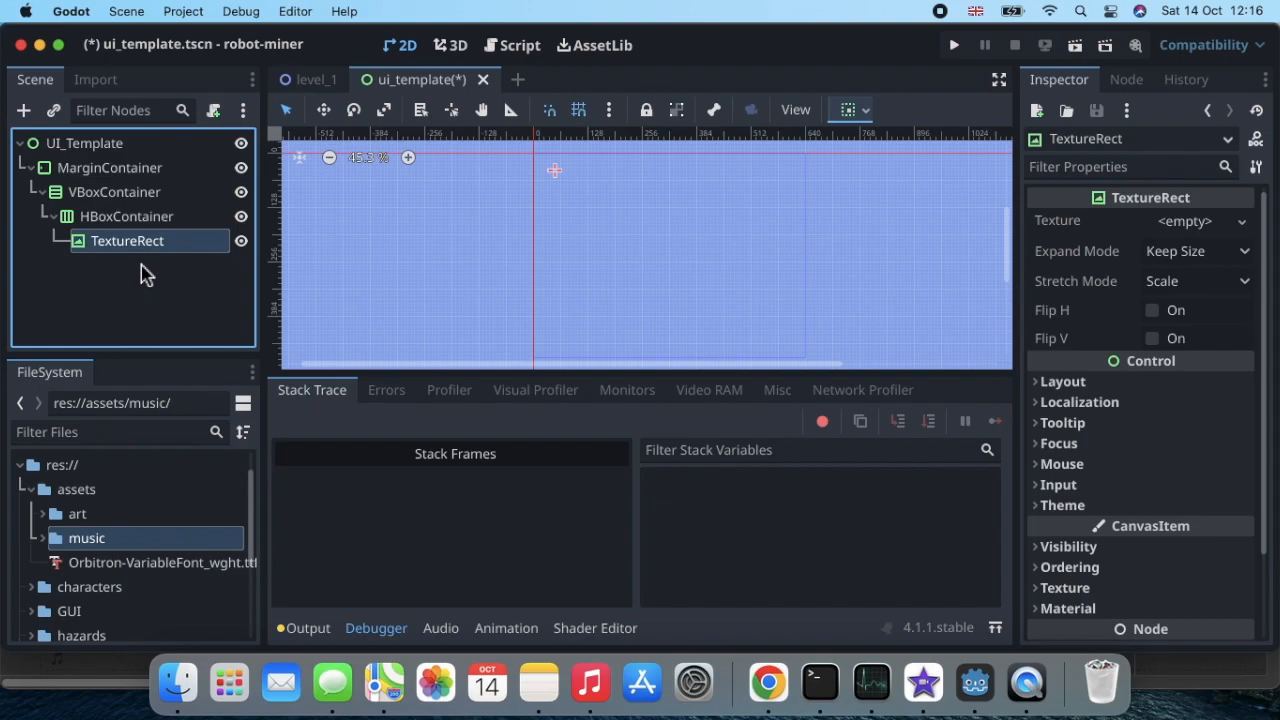
# Step: Rename the TextureRect node to Picture
pyautogui.doubleClick(165, 242)
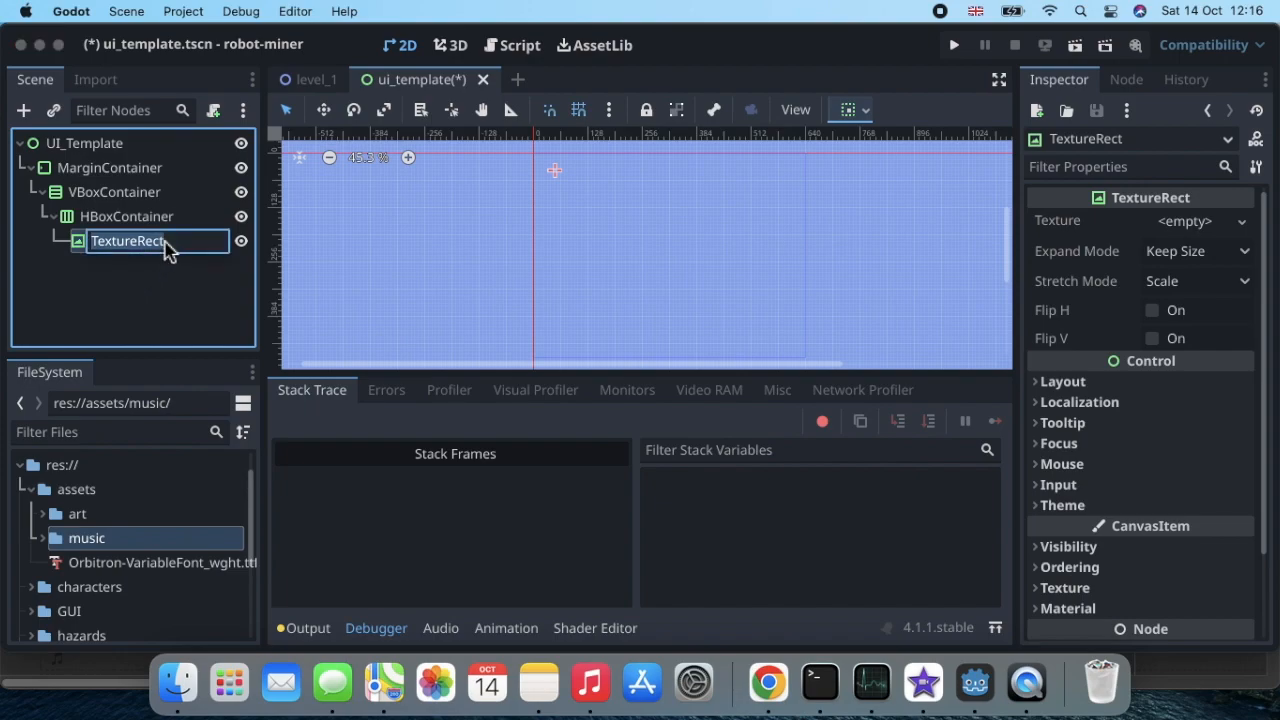
pyautogui.write('Picture')
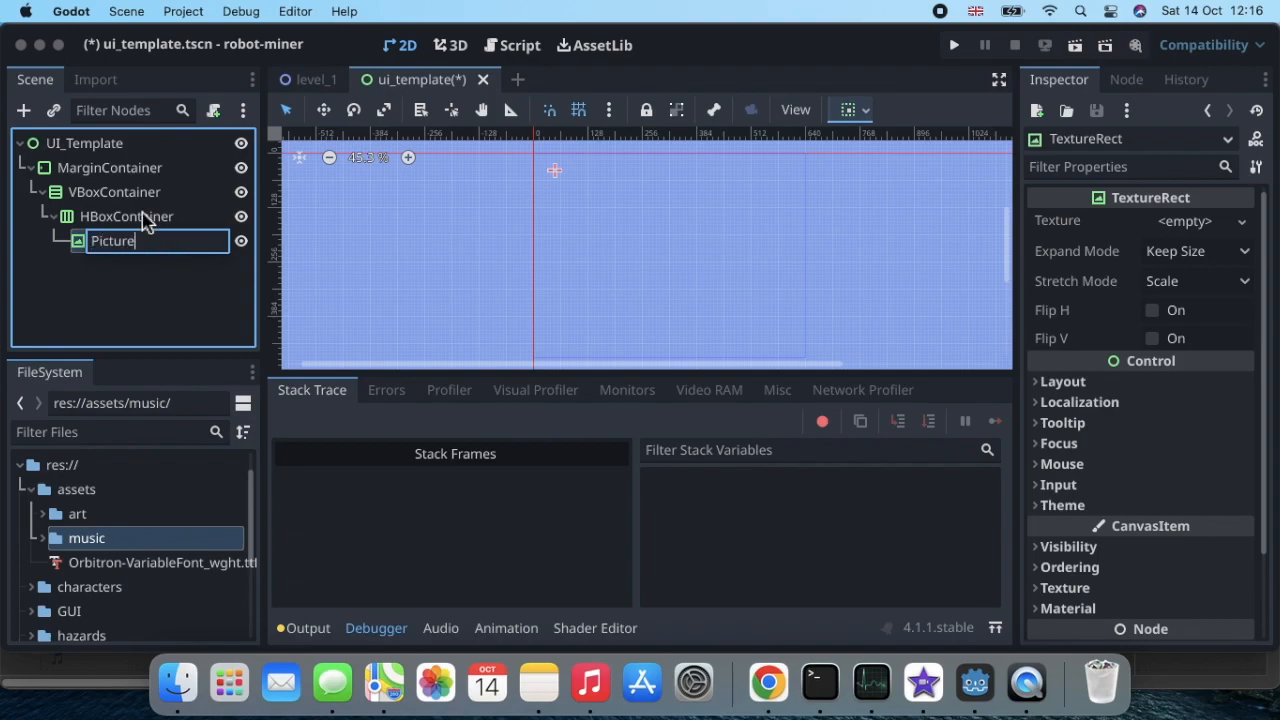
pyautogui.press('Return')
# Step: Add a Label node under the HBoxContainer as a sibling of Picture
pyautogui.click(143, 218)
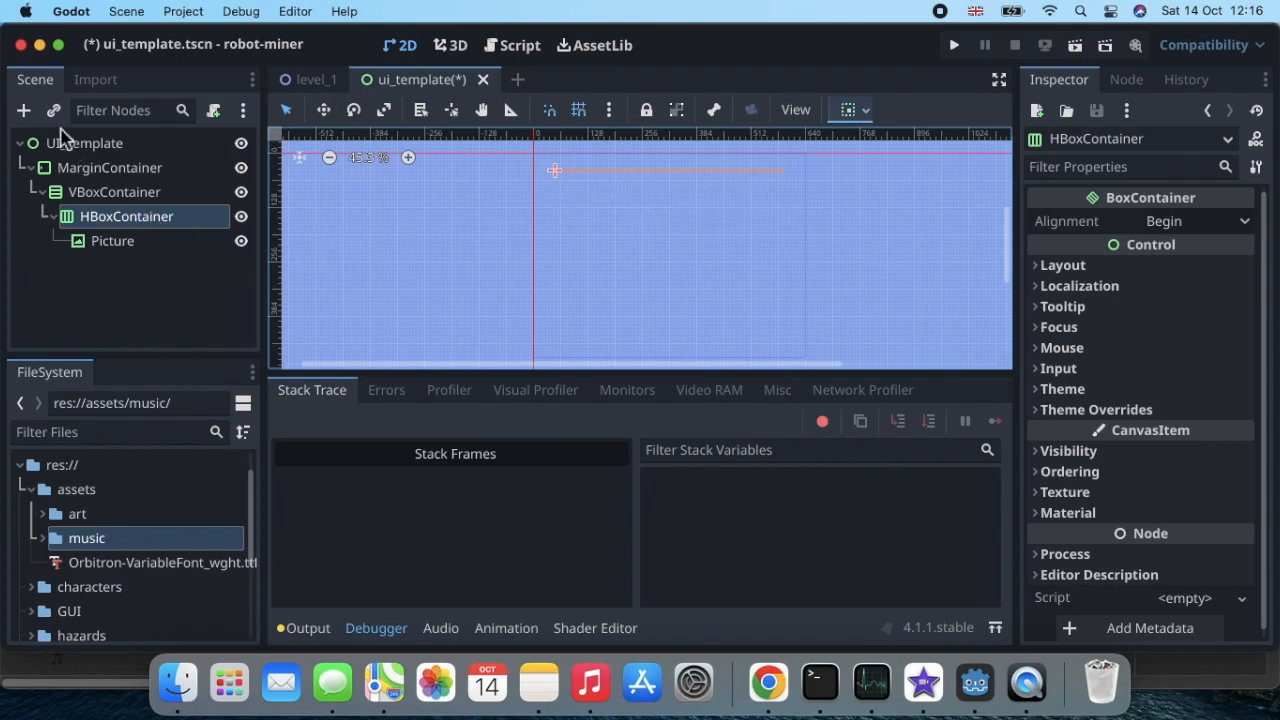
pyautogui.click(24, 112)
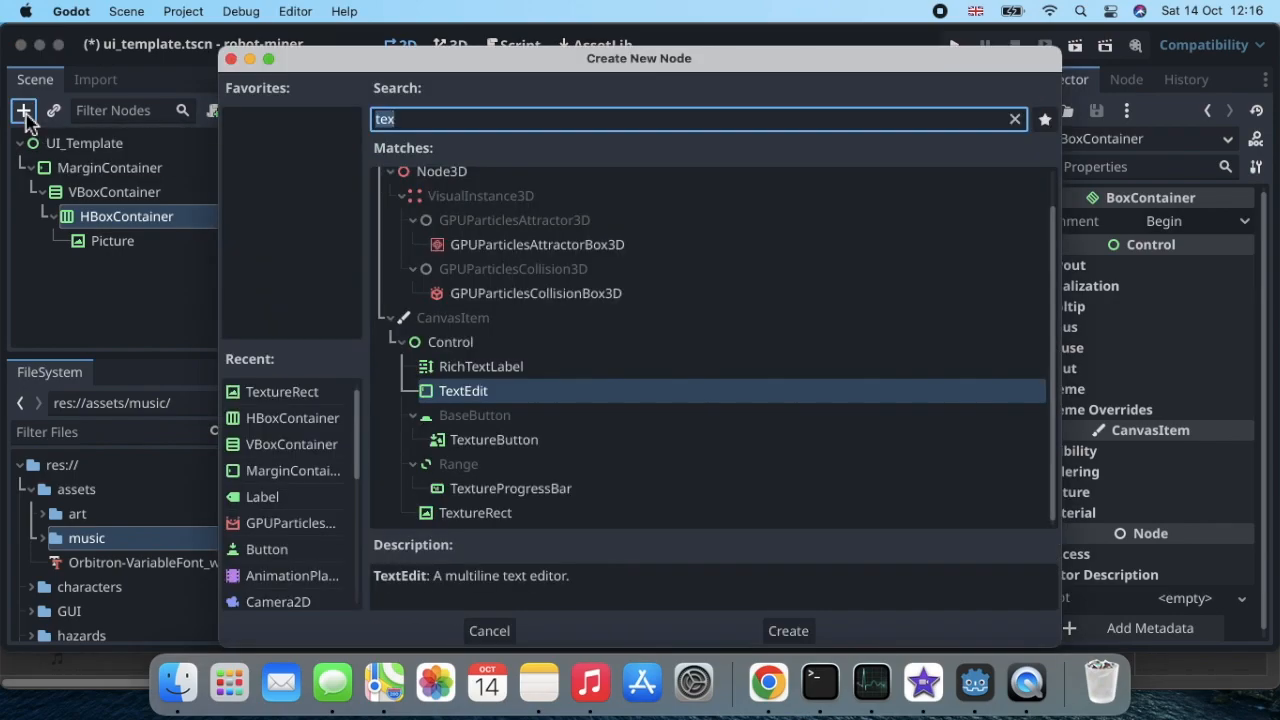
pyautogui.write('label')
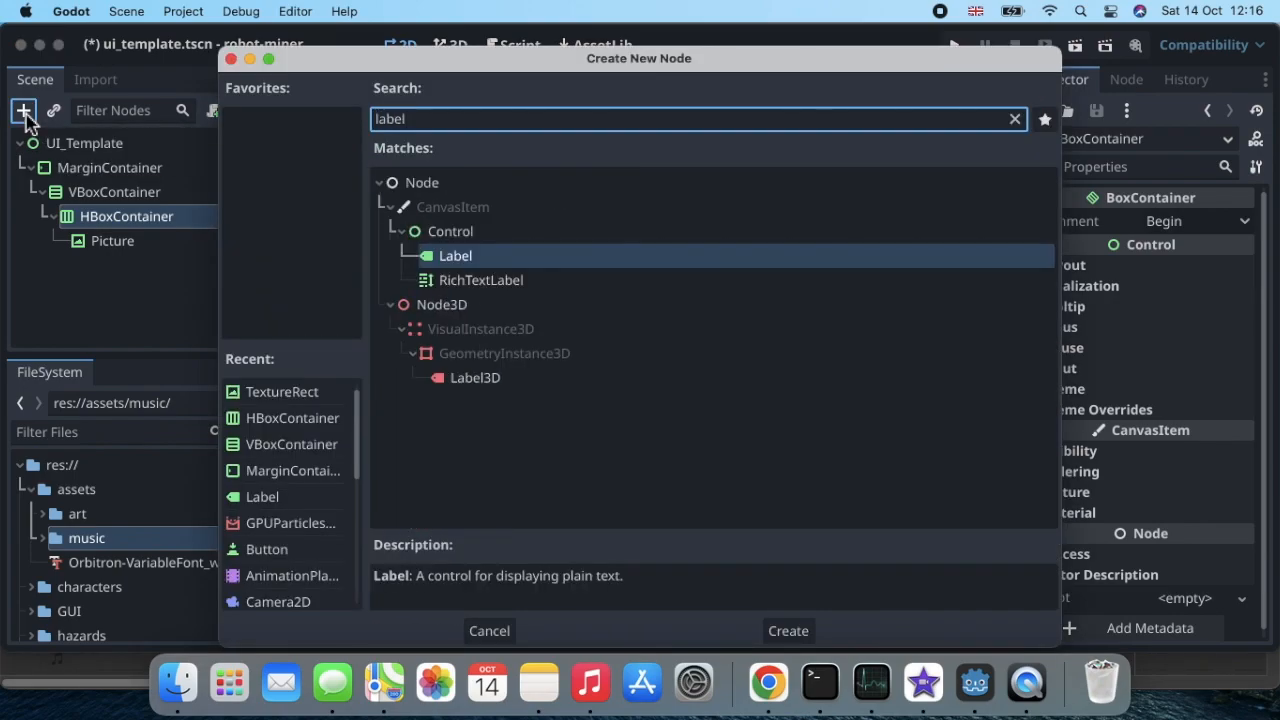
pyautogui.press('Return')
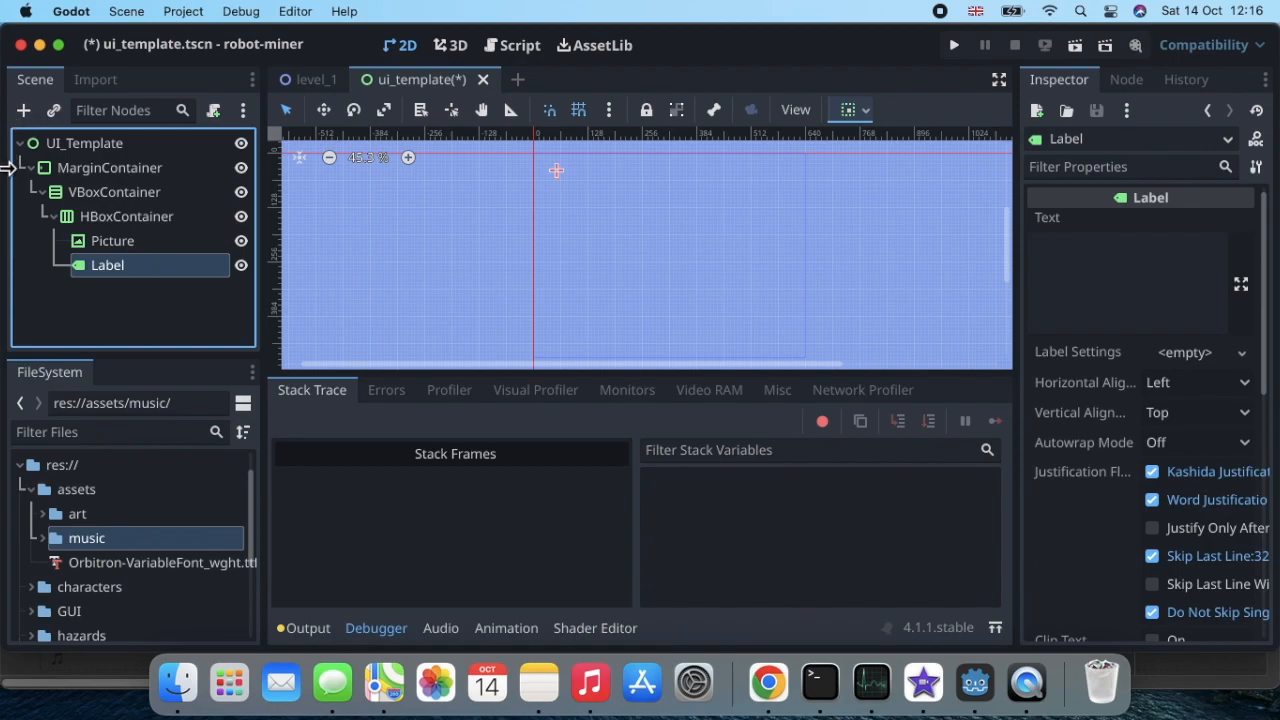
# Step: Load robot_miner00.png from res://assets/art/png_files/robot_miner as the texture of the Picture node
pyautogui.click(113, 248)
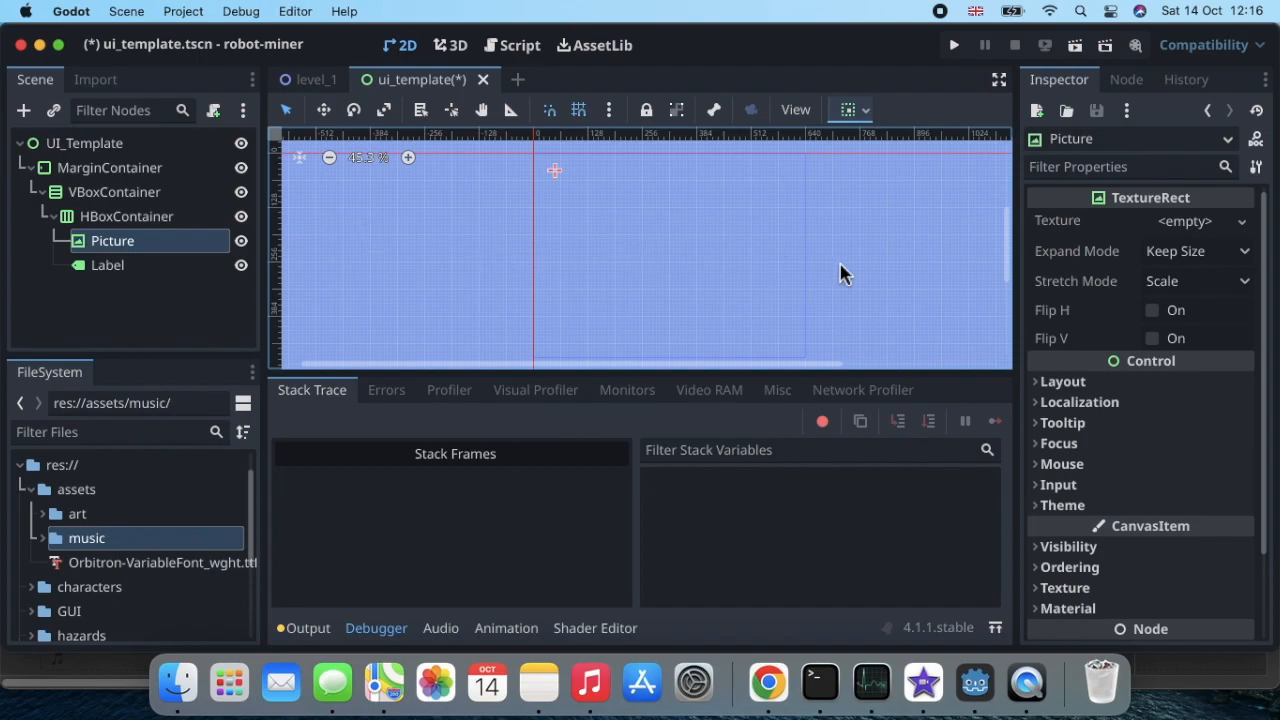
pyautogui.click(1195, 222)
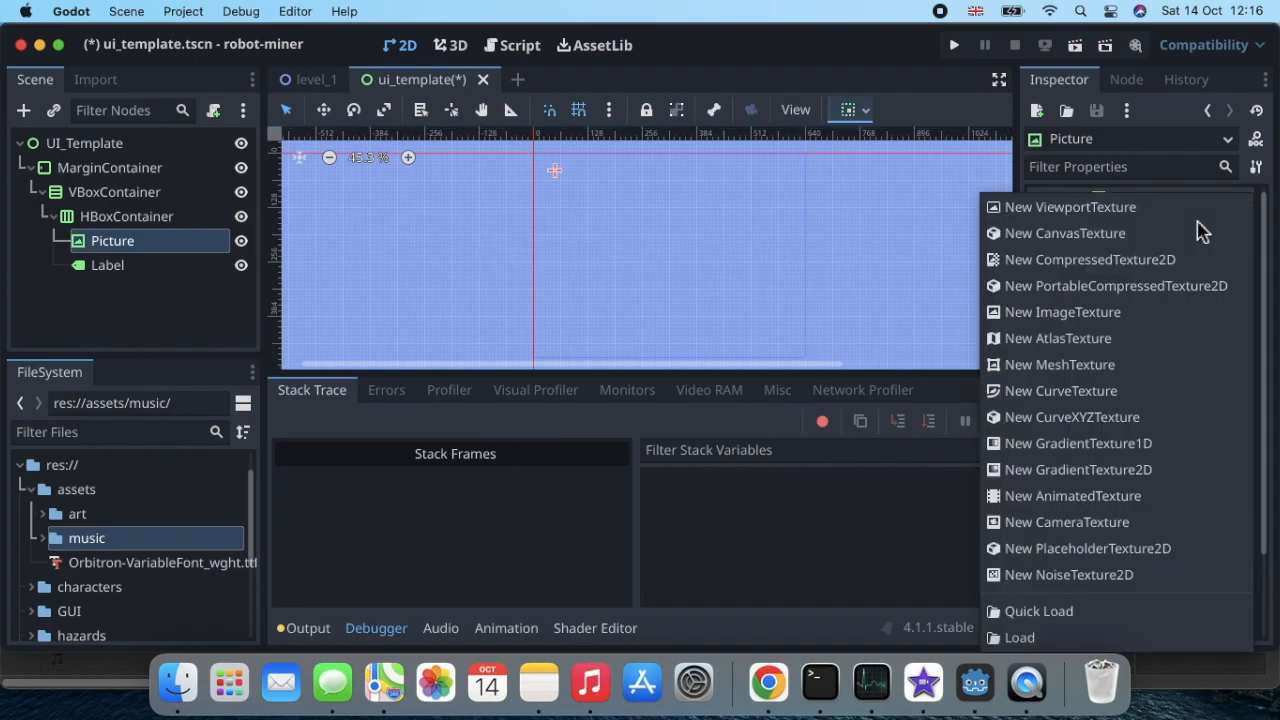
pyautogui.click(1100, 312)
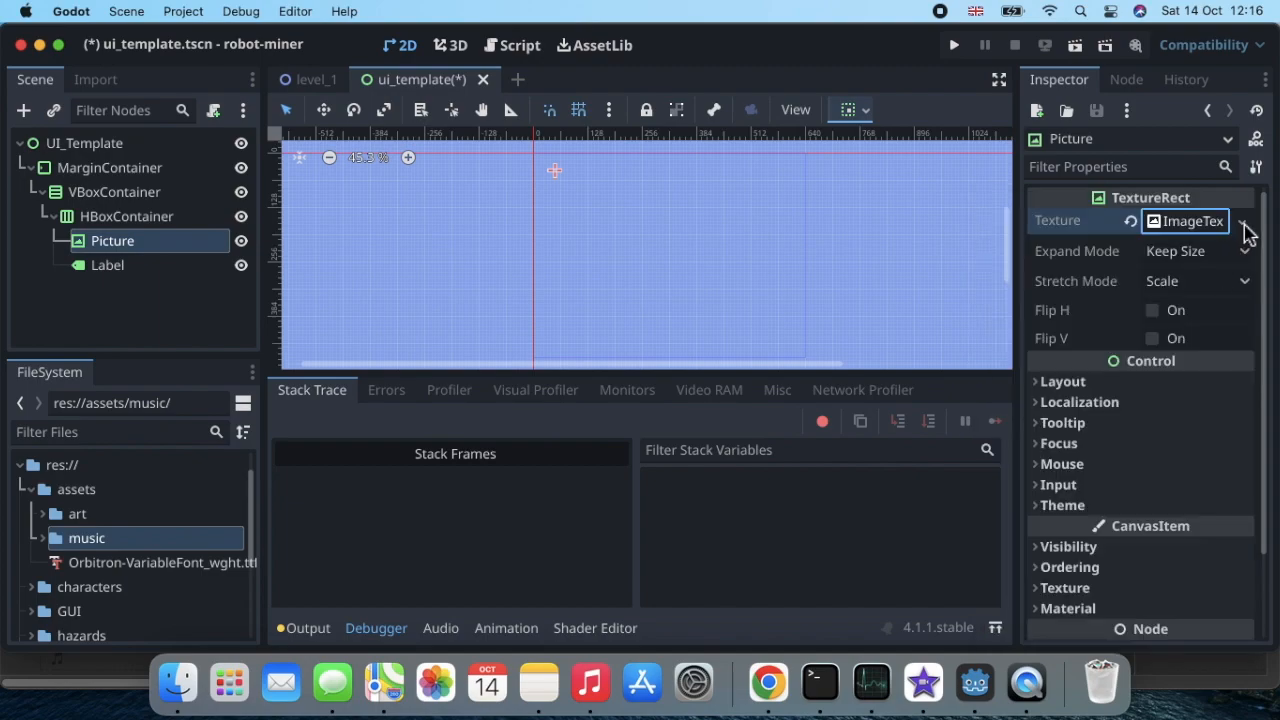
pyautogui.click(1245, 228)
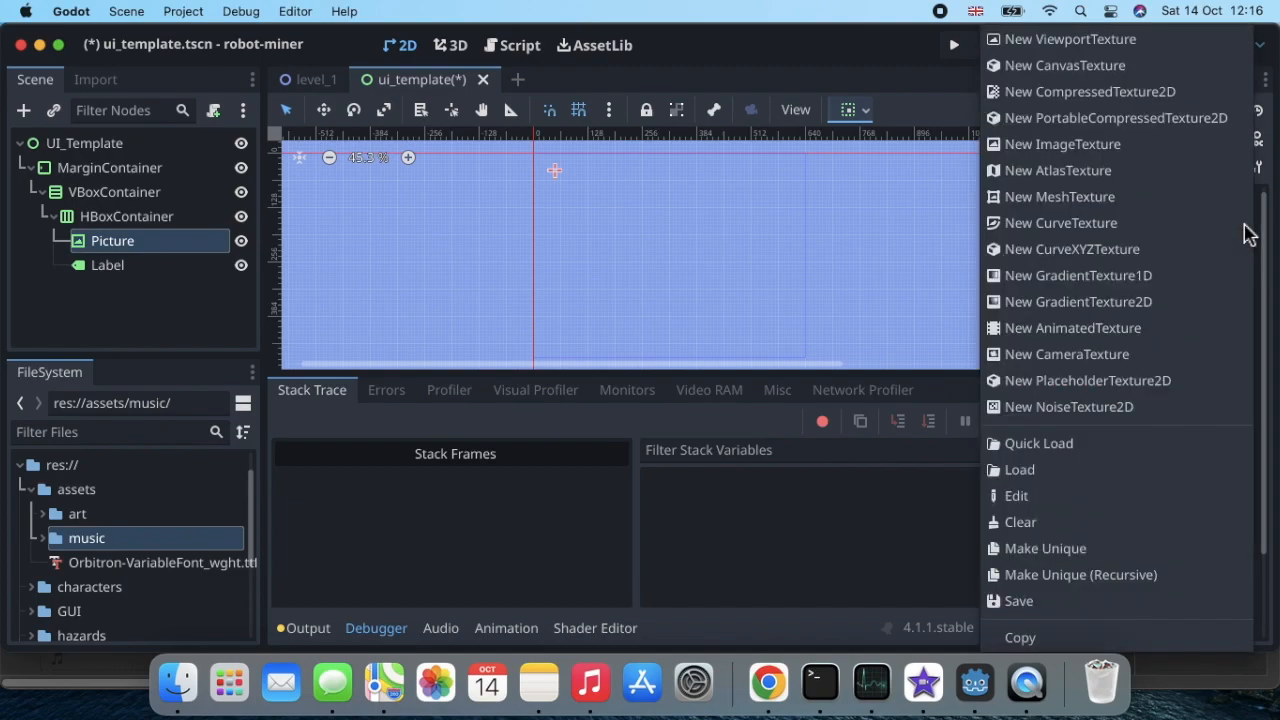
pyautogui.click(1090, 477)
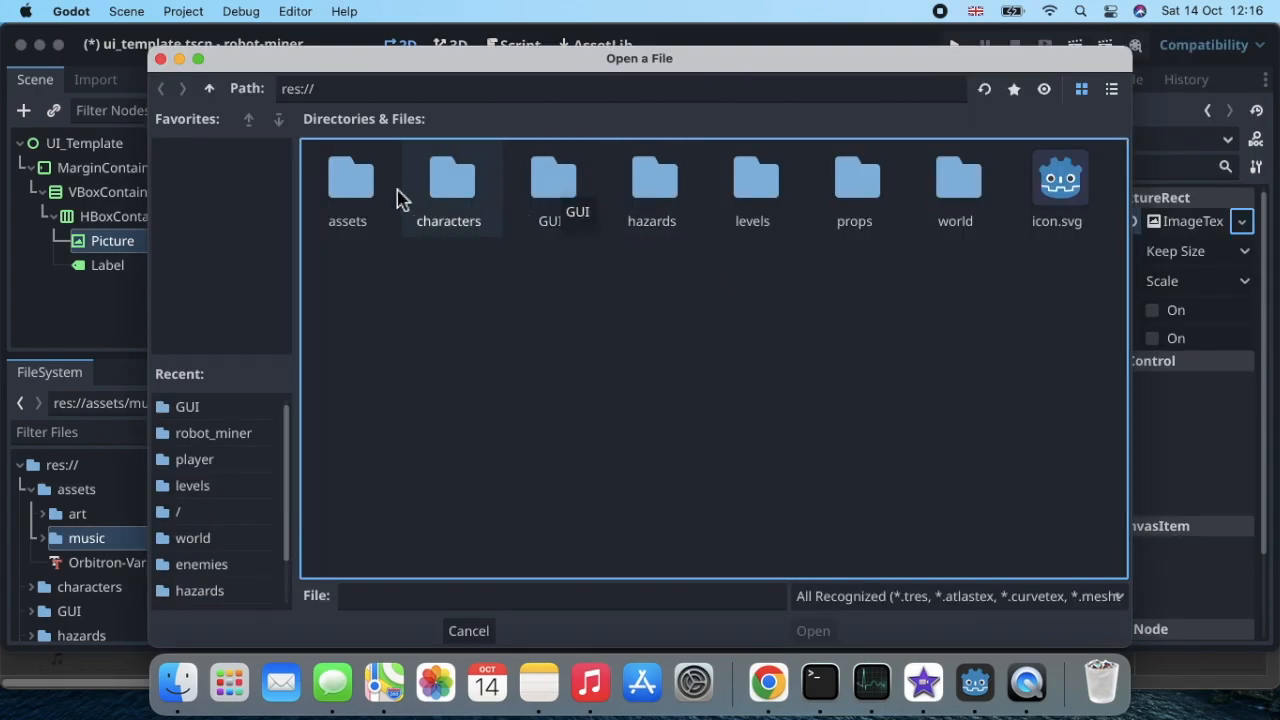
pyautogui.click(352, 197)
pyautogui.doubleClick(352, 197)
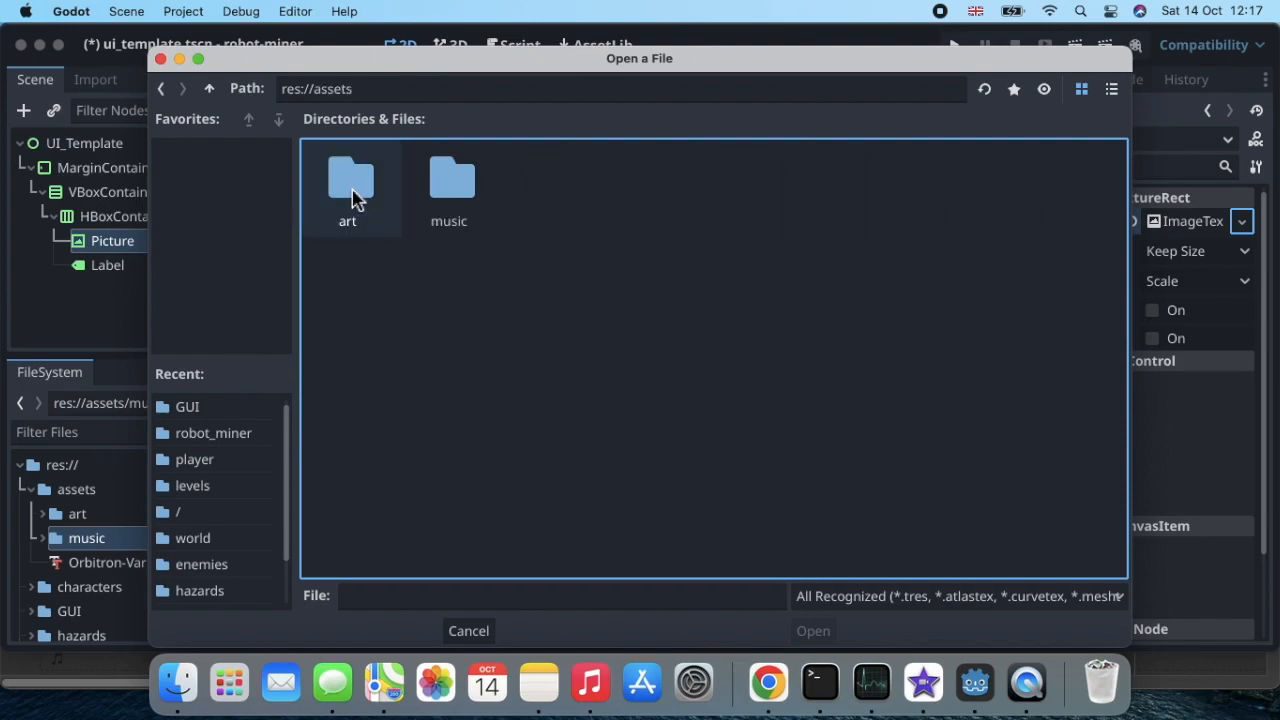
pyautogui.doubleClick(352, 197)
pyautogui.doubleClick(360, 205)
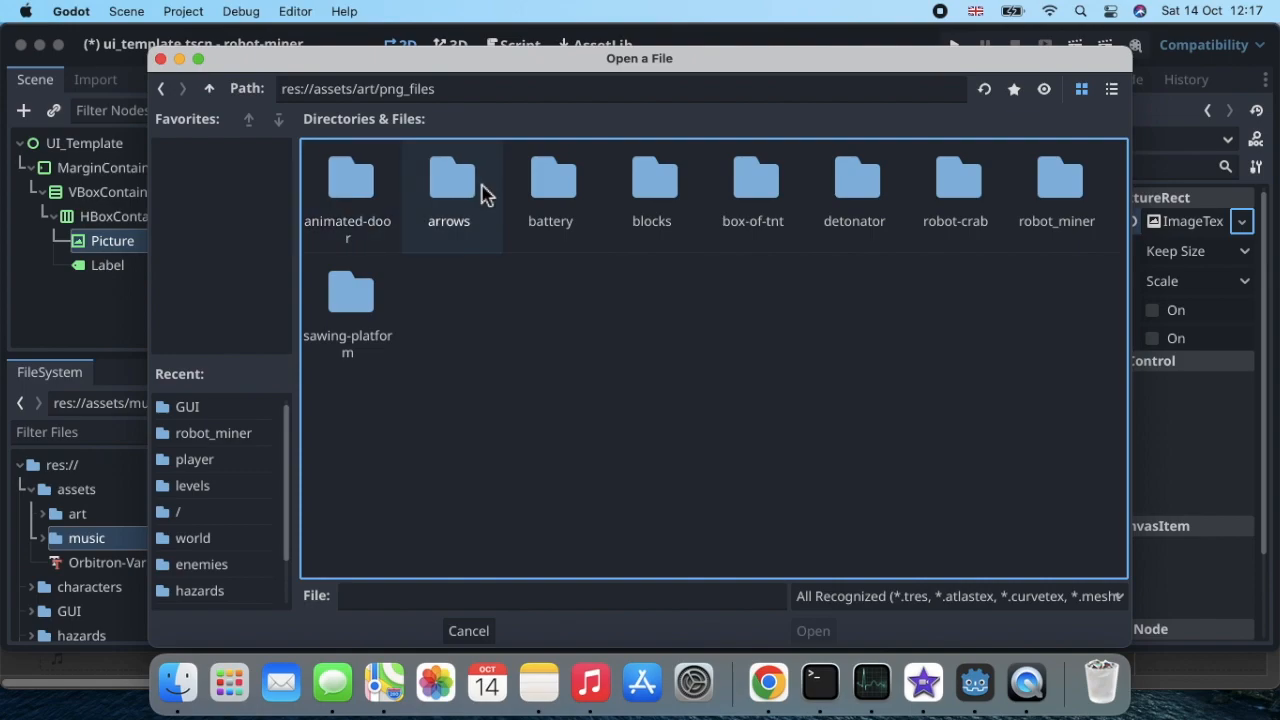
pyautogui.doubleClick(1050, 198)
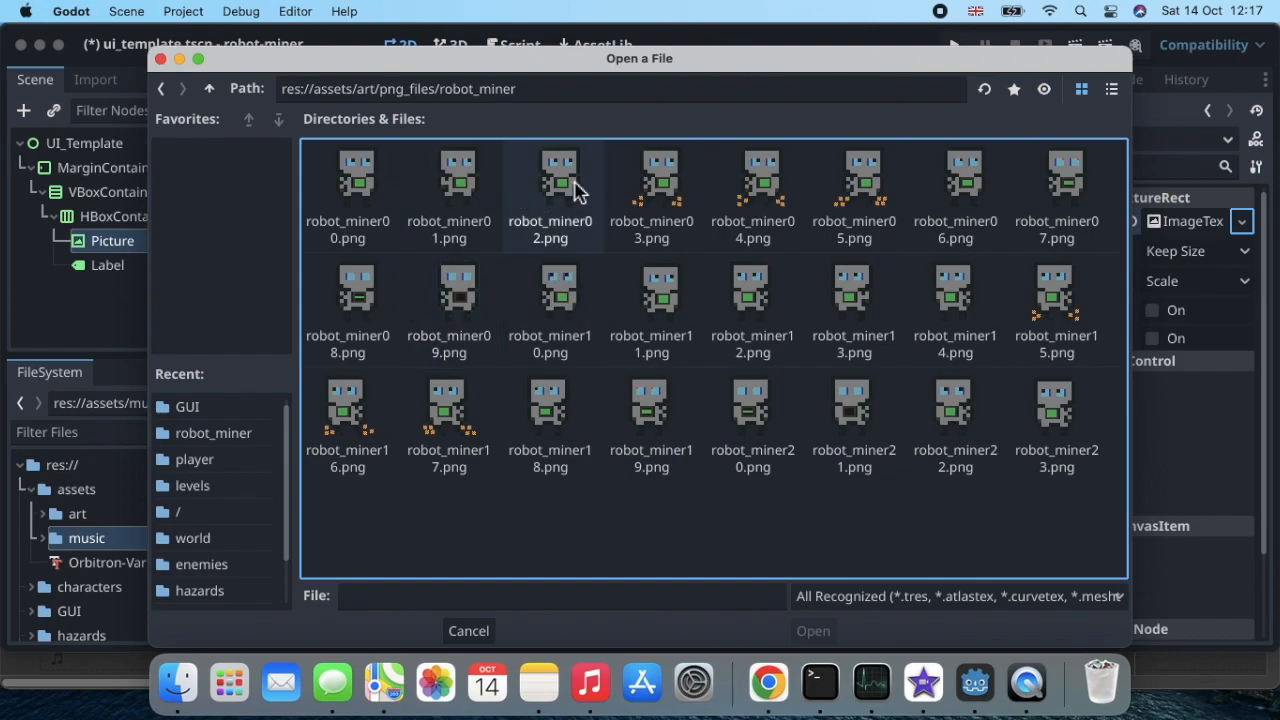
pyautogui.click(358, 188)
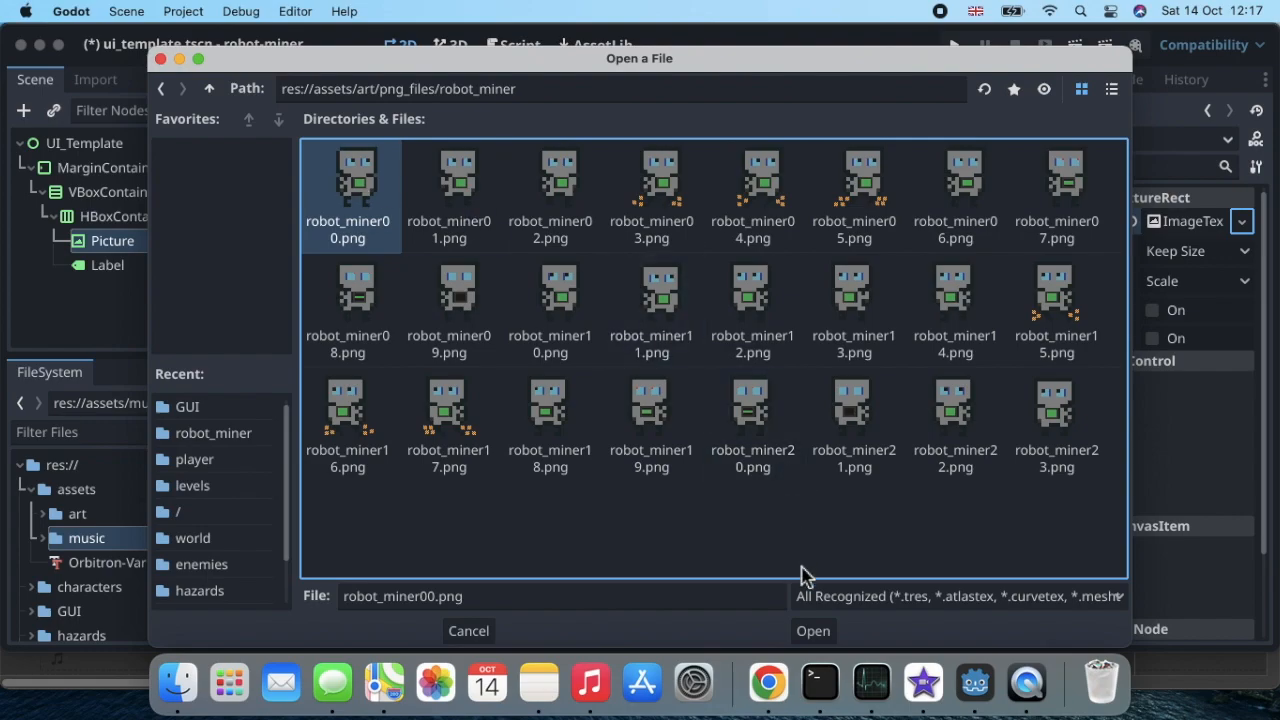
pyautogui.click(818, 632)
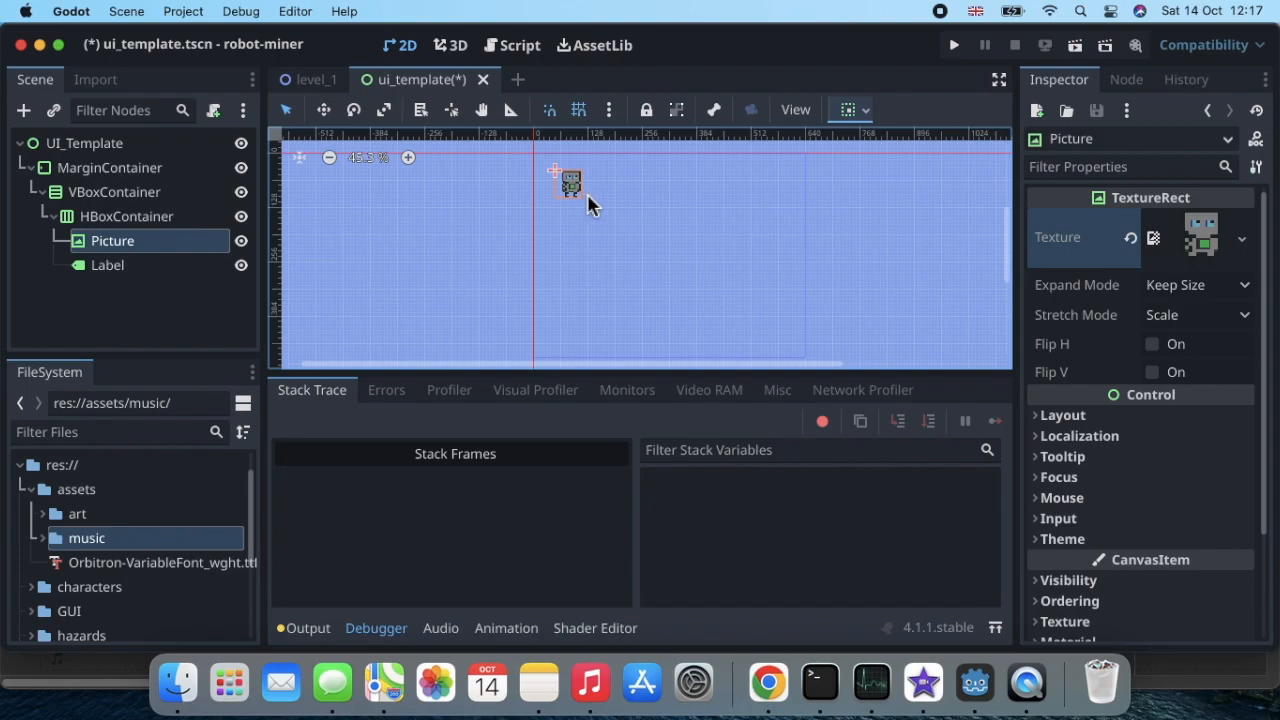
# Step: Try the text "Robot Miner" on the Label node and clear it again
pyautogui.click(148, 268)
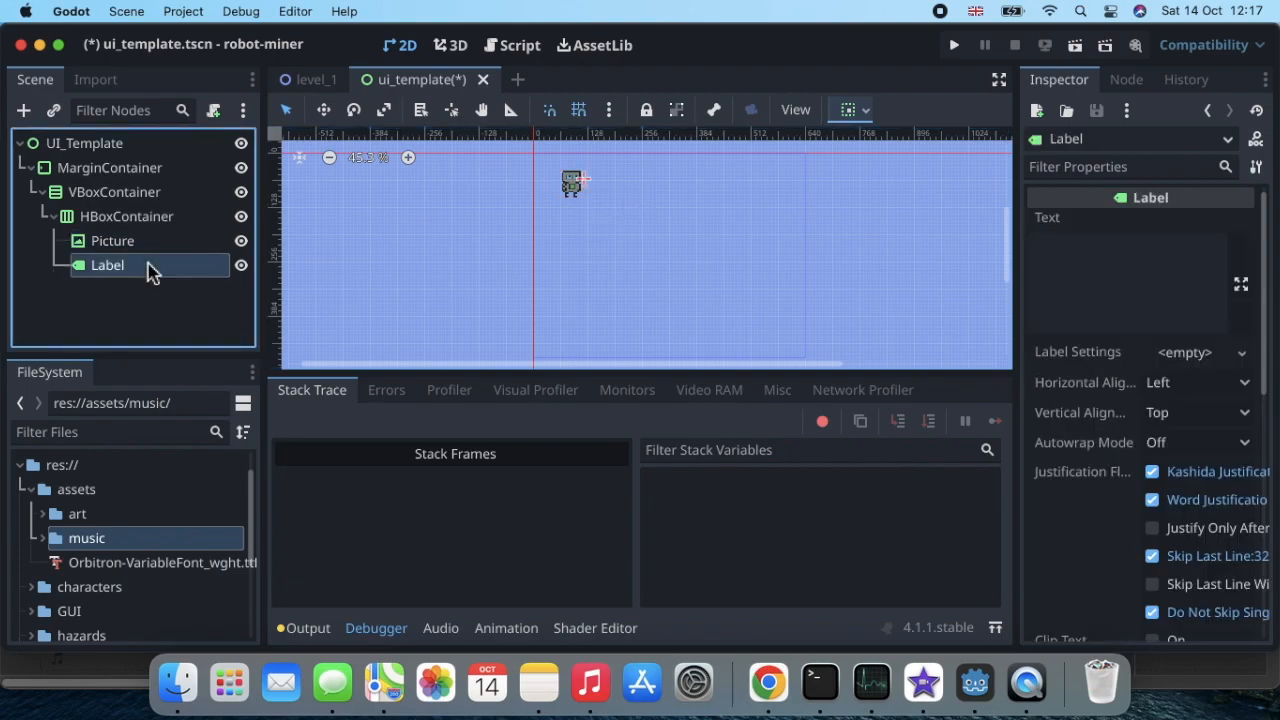
pyautogui.click(1130, 265)
pyautogui.write('R')
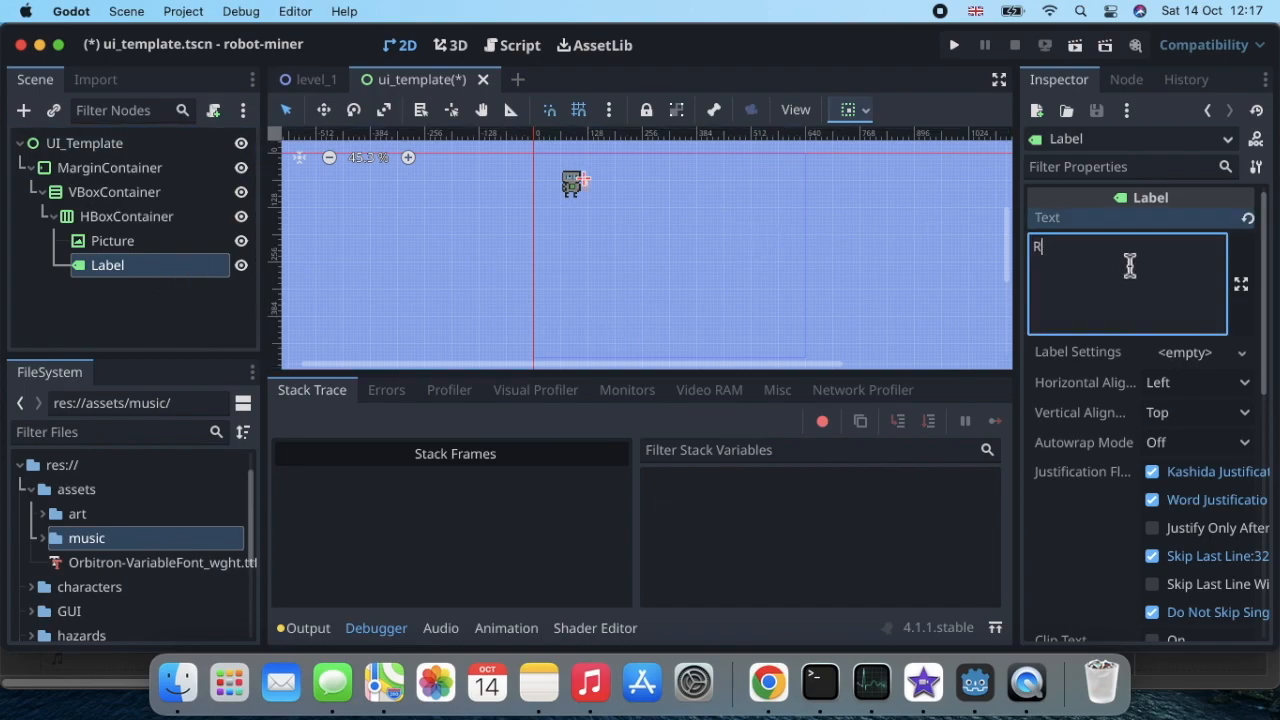
pyautogui.write('obot Mun')
pyautogui.press('BackSpace')
pyautogui.press('BackSpace')
pyautogui.write('iner')
pyautogui.press('BackSpace')
pyautogui.press('BackSpace')
pyautogui.press('BackSpace')
pyautogui.press('BackSpace')
pyautogui.press('BackSpace')
pyautogui.press('BackSpace')
pyautogui.press('BackSpace')
pyautogui.press('BackSpace')
pyautogui.press('BackSpace')
pyautogui.press('BackSpace')
pyautogui.press('BackSpace')
# Step: Create a new Theme resource on the UI_Template root node and open it for editing
pyautogui.click(156, 148)
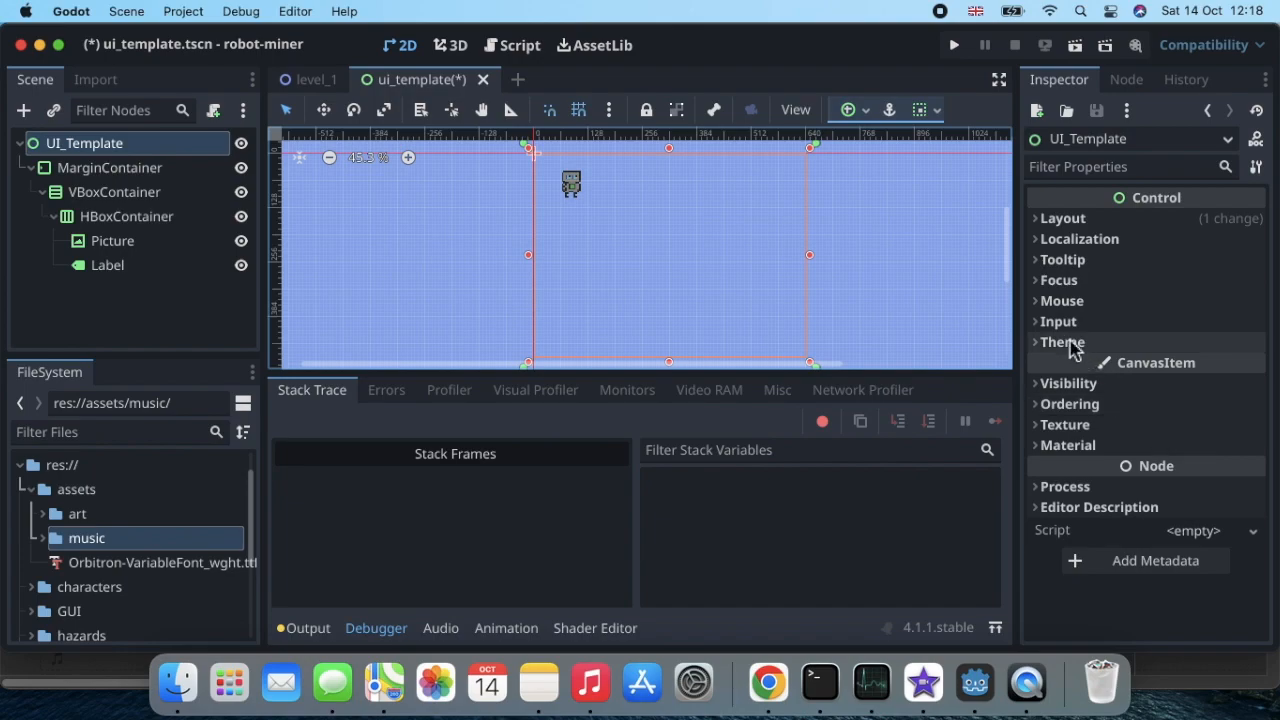
pyautogui.click(1038, 349)
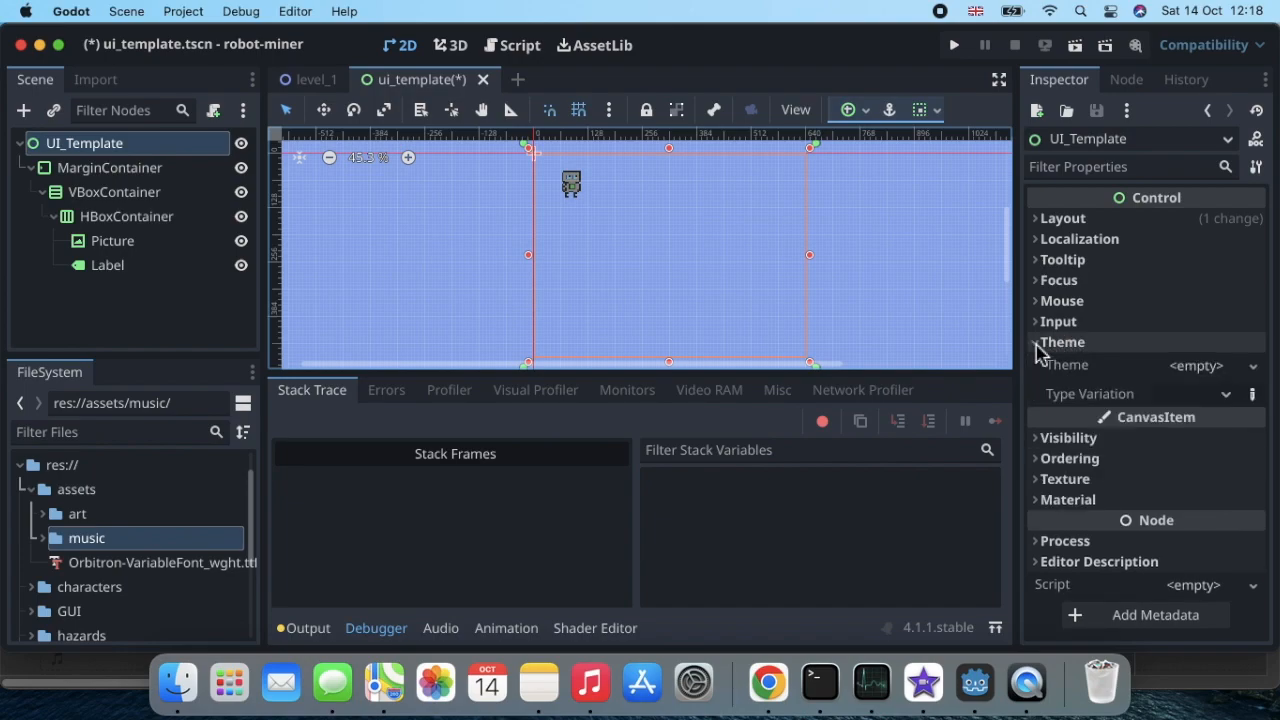
pyautogui.click(1253, 366)
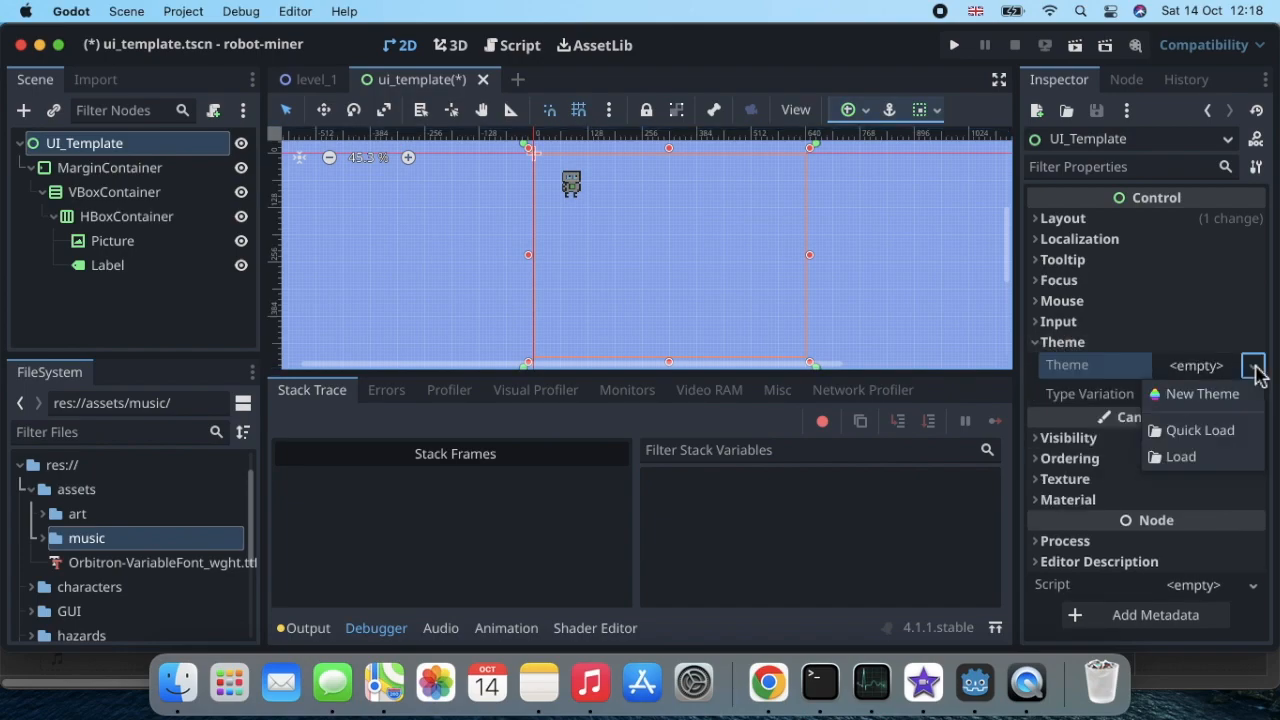
pyautogui.click(1200, 394)
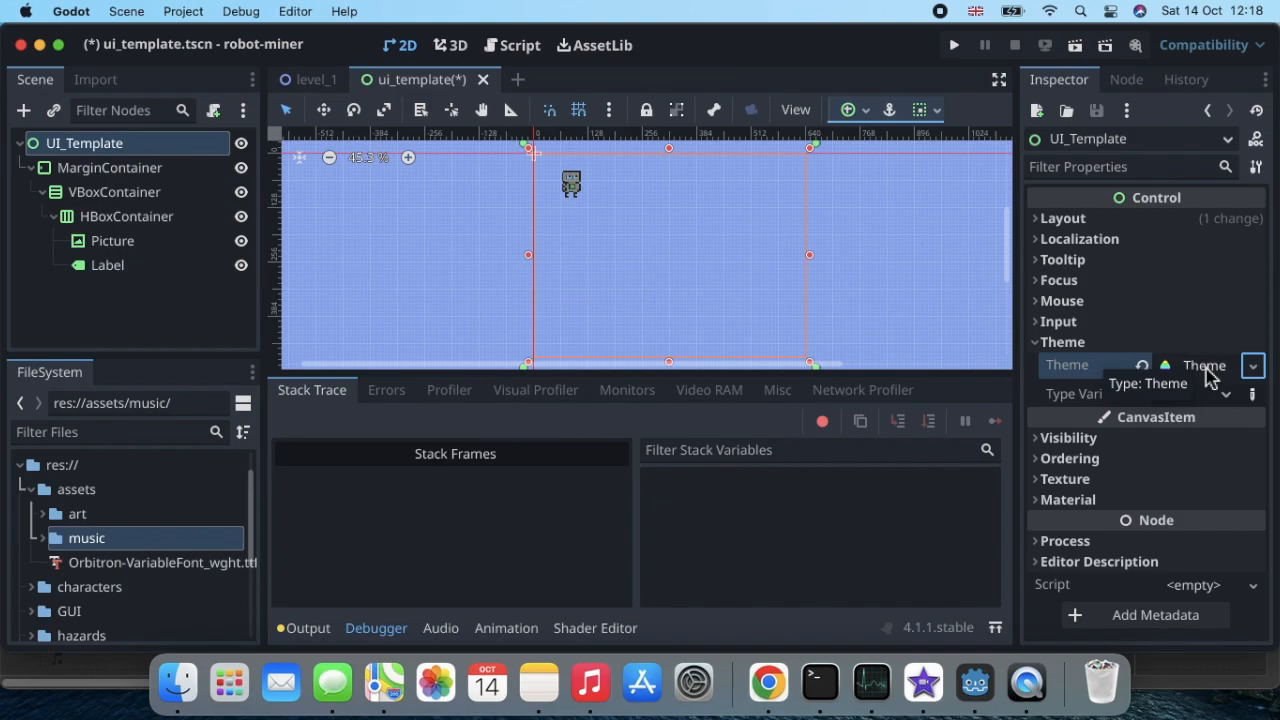
pyautogui.click(1205, 367)
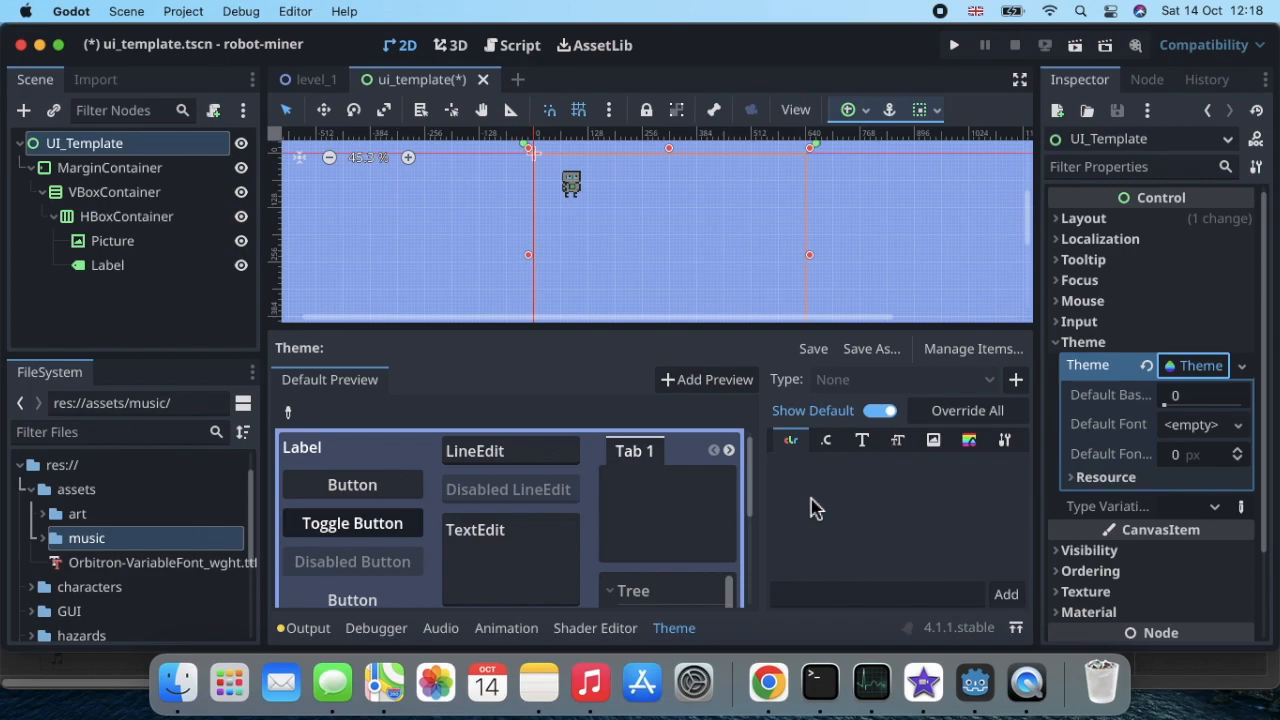
# Step: Load assets/Orbitron-VariableFont_wght.ttf as the default font of the root node's theme
pyautogui.click(1239, 427)
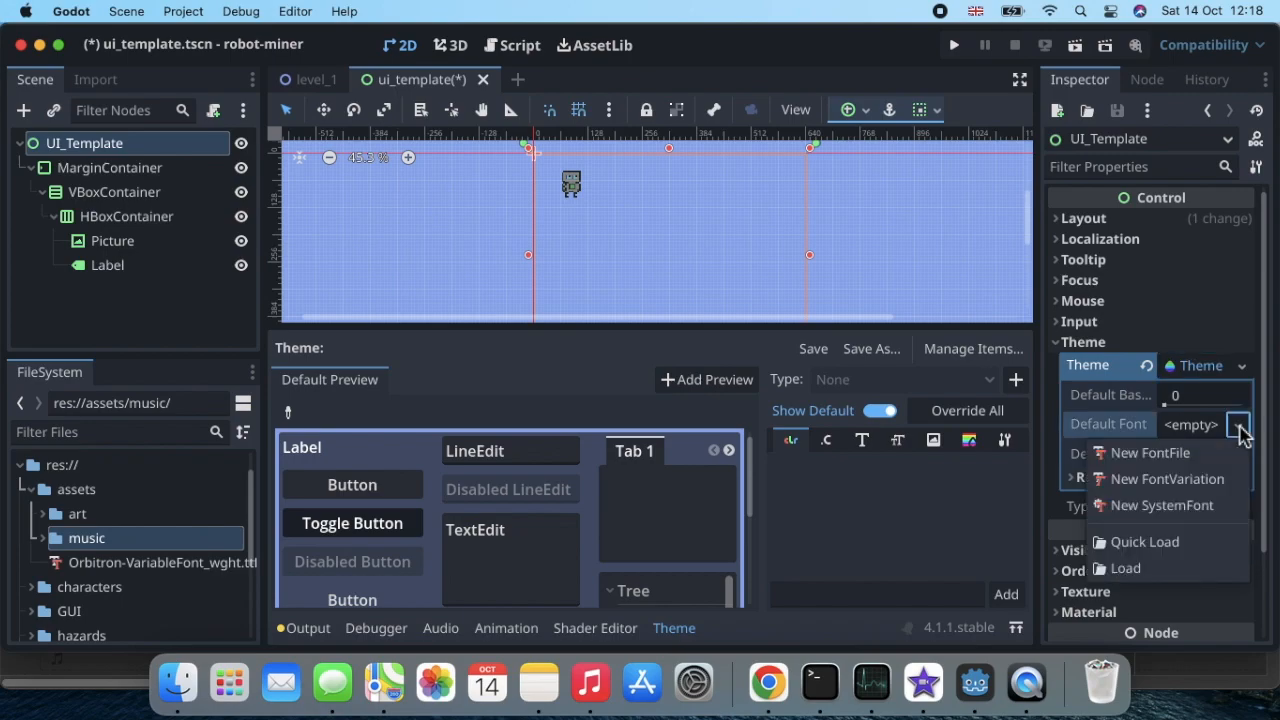
pyautogui.click(1180, 545)
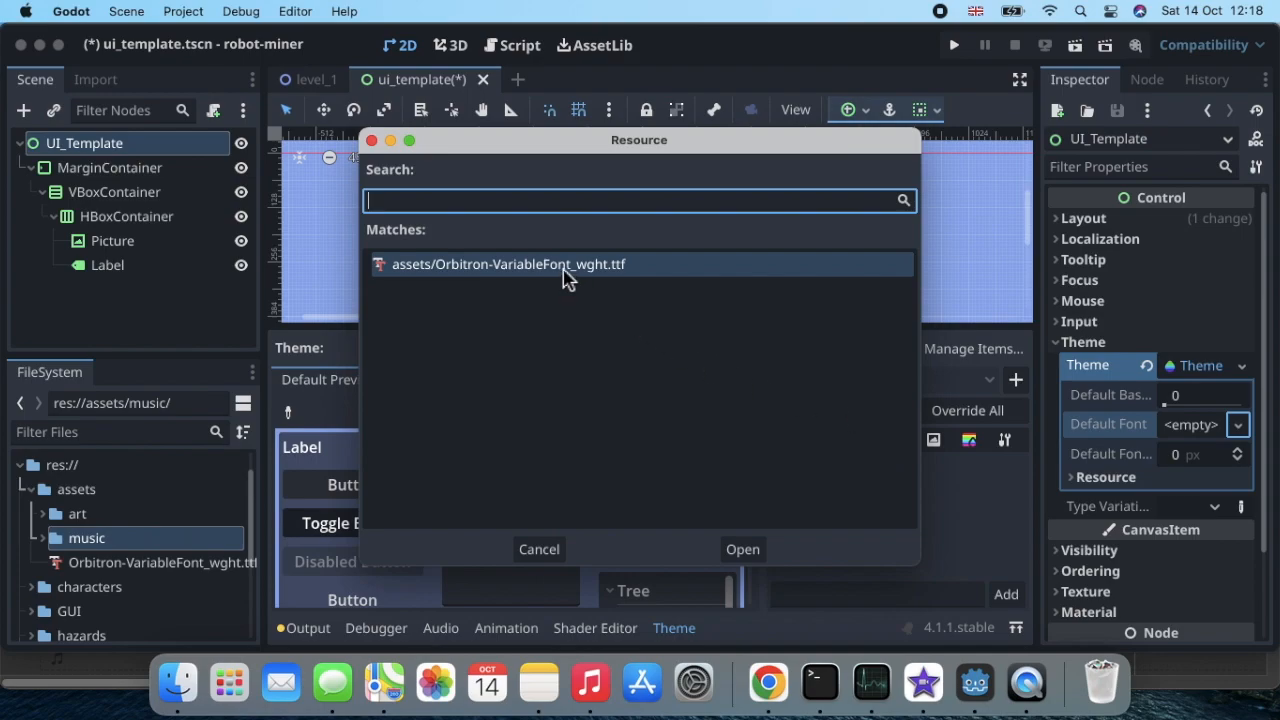
pyautogui.click(748, 551)
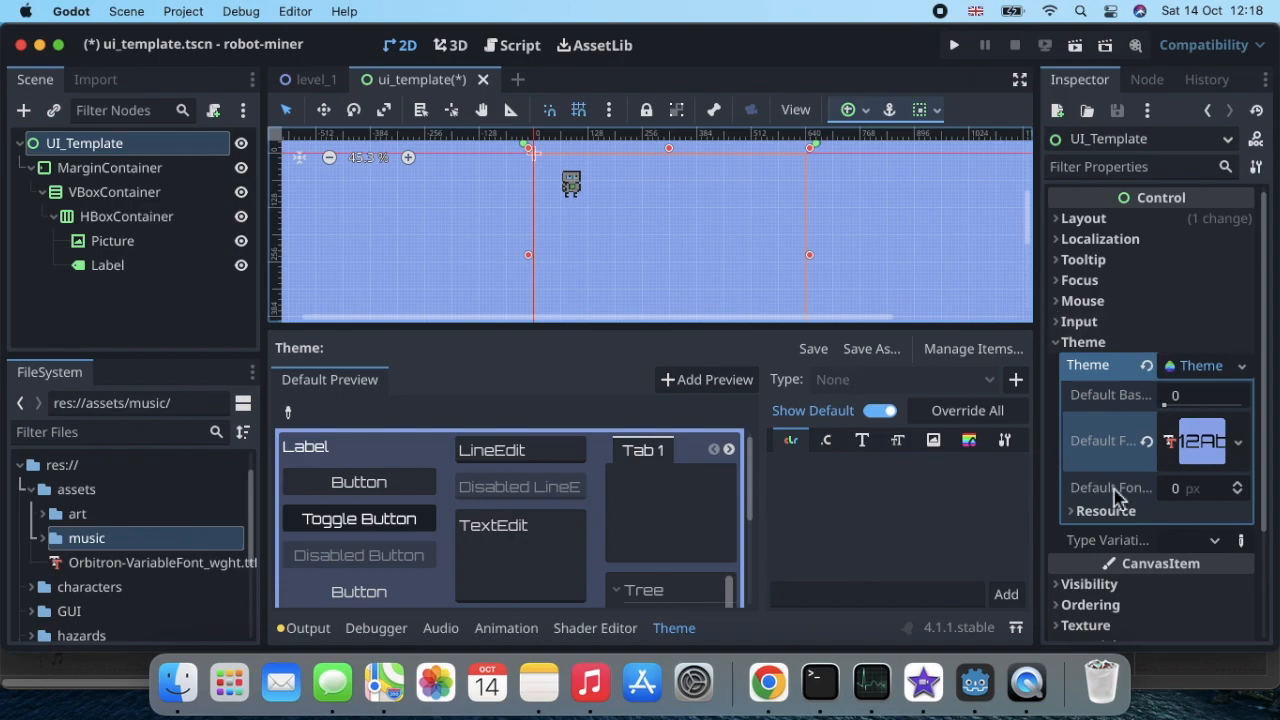
# Step: Set the default font size of the root node's theme to 24 px
pyautogui.moveTo(1115, 490)
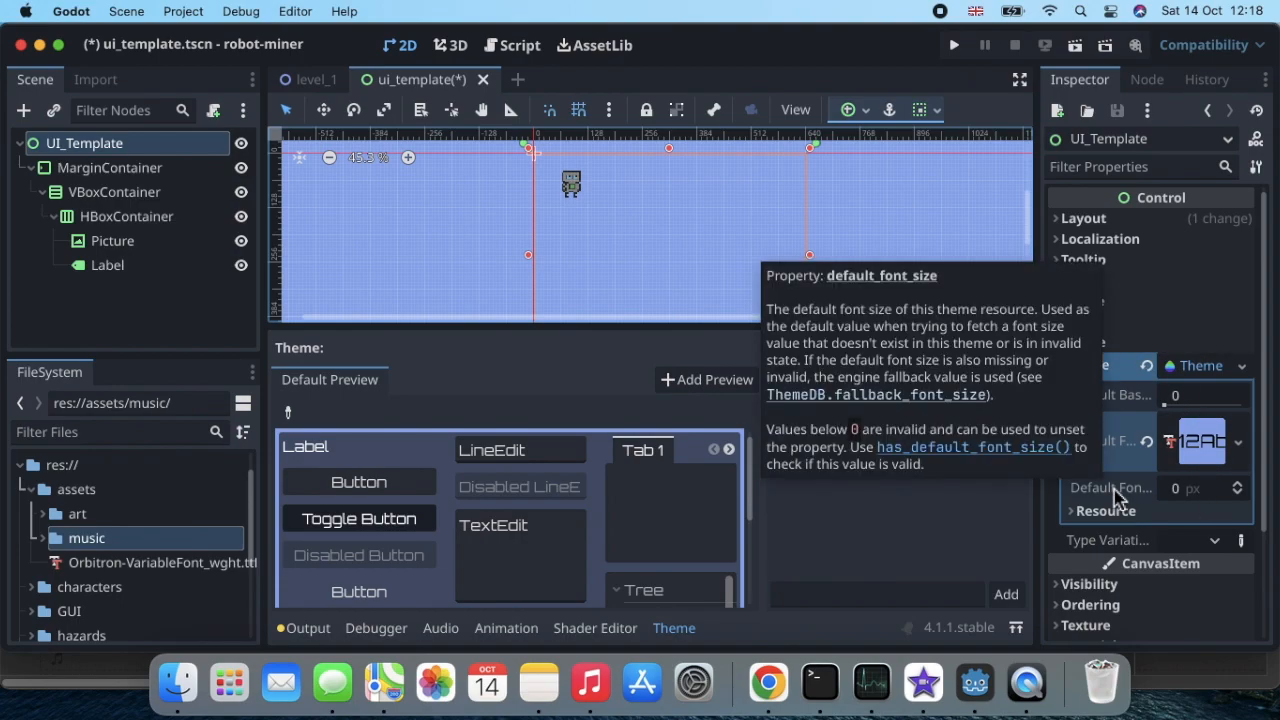
pyautogui.click(1212, 492)
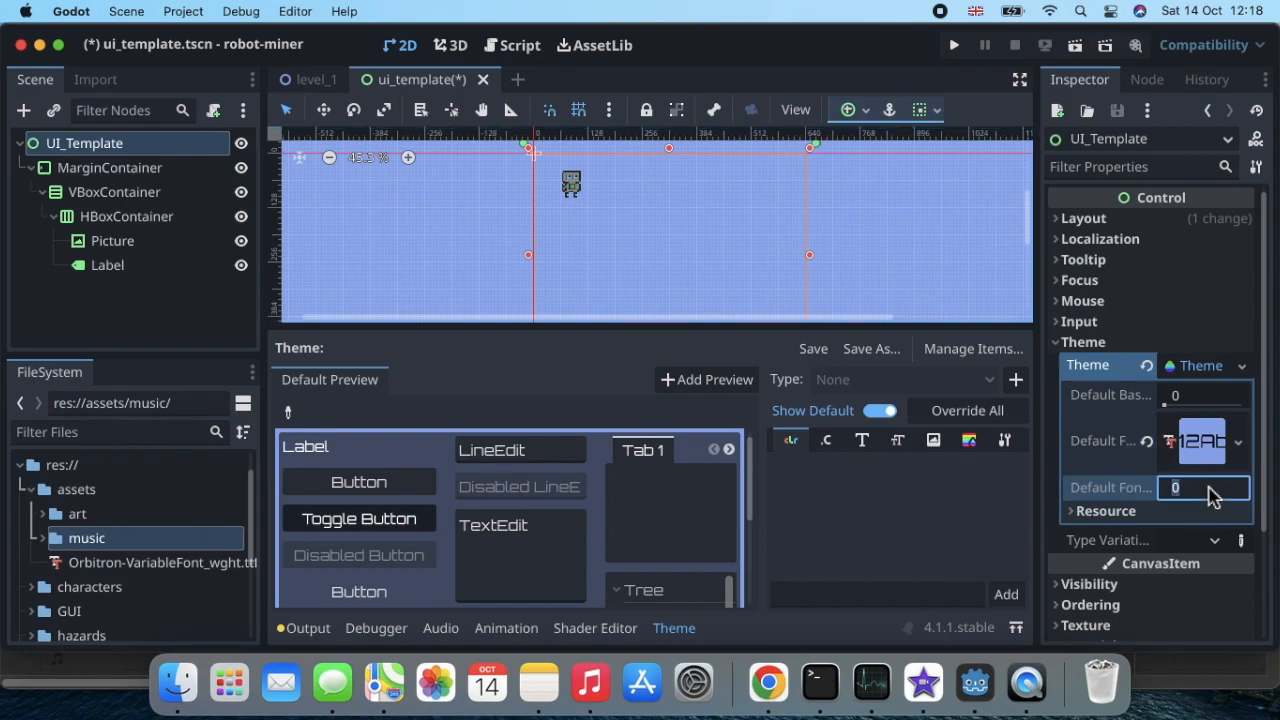
pyautogui.write('24')
pyautogui.press('Return')
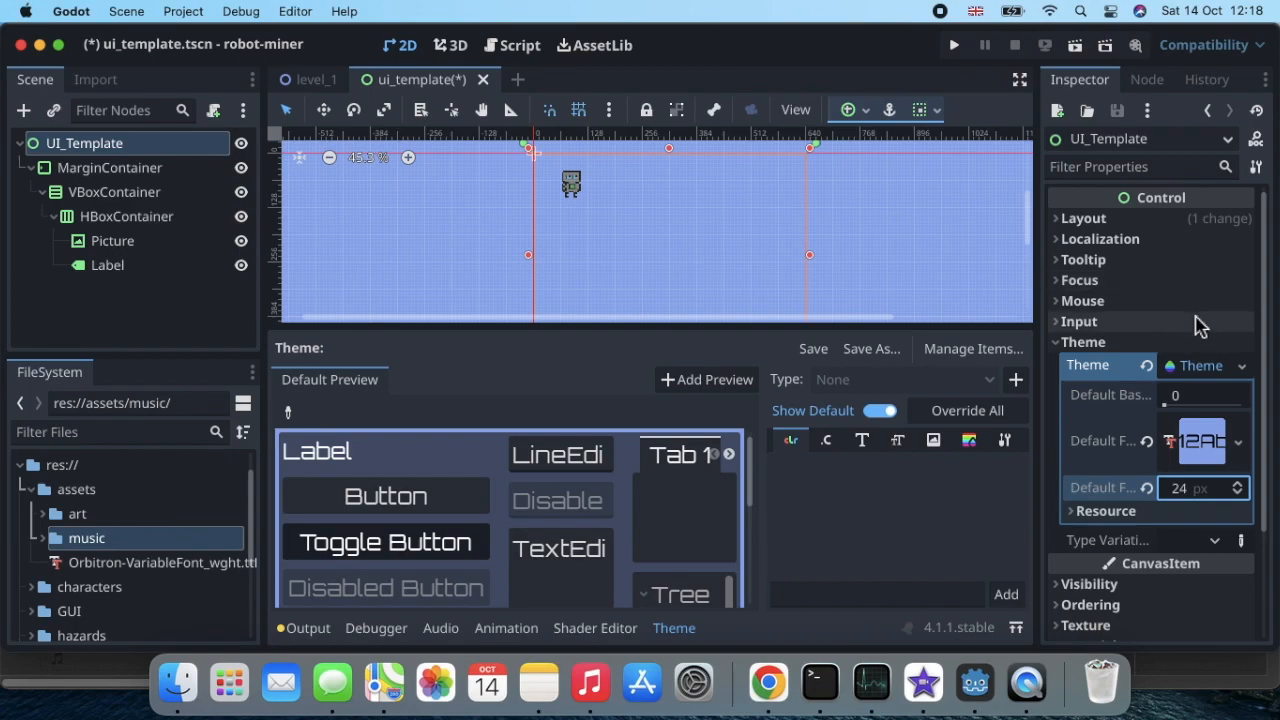
pyautogui.click(1060, 343)
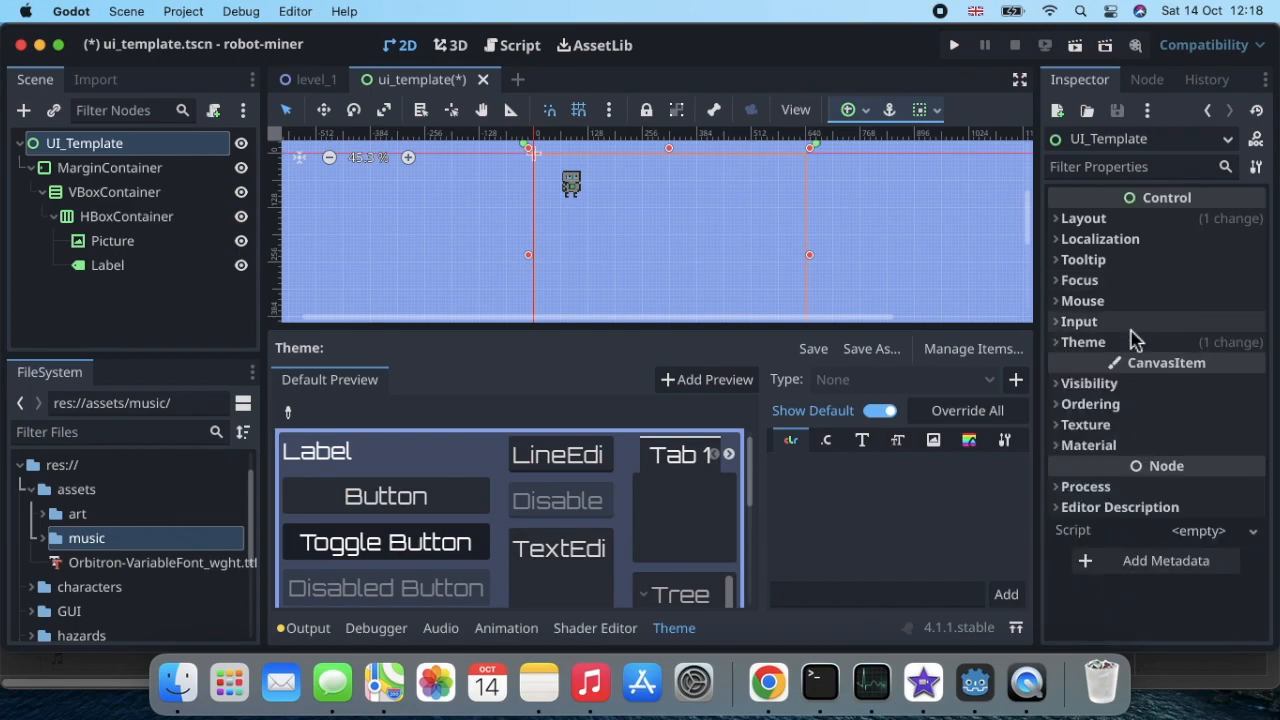
# Step: Enter "Robot Miner" as the text of the Label node
pyautogui.click(165, 270)
pyautogui.click(1104, 265)
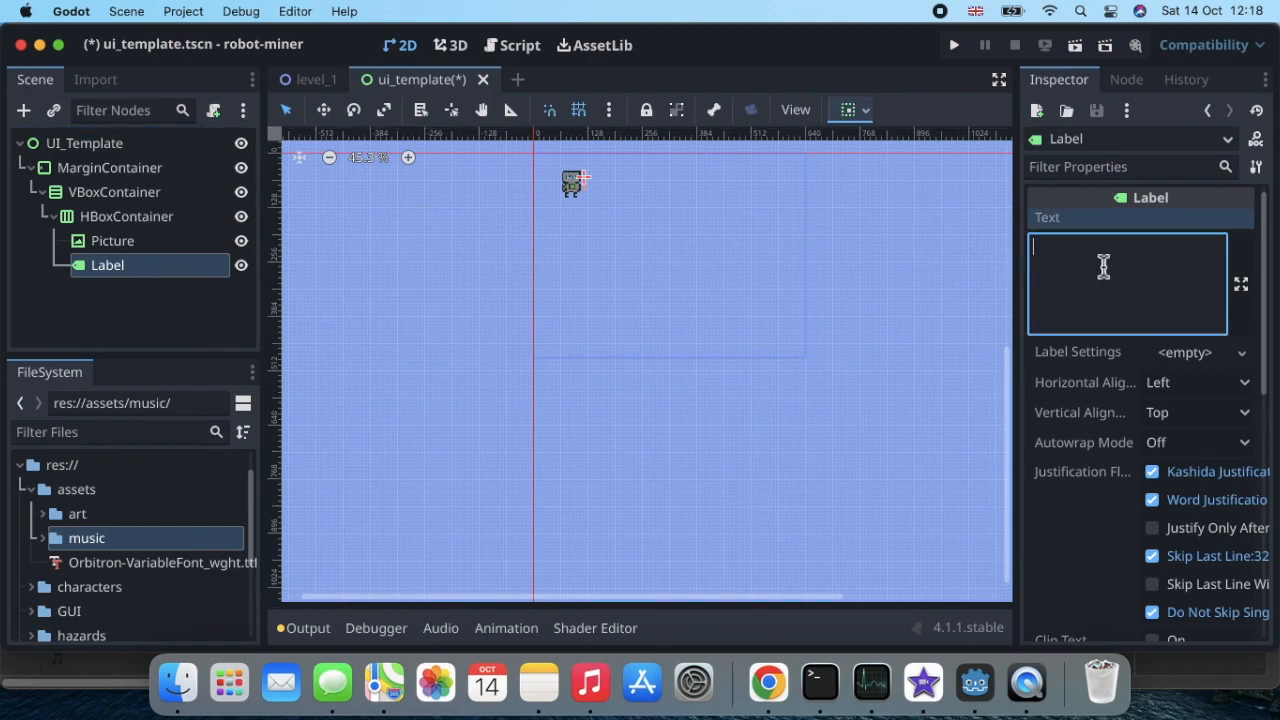
pyautogui.write('Robot Miner')
pyautogui.click(660, 190)
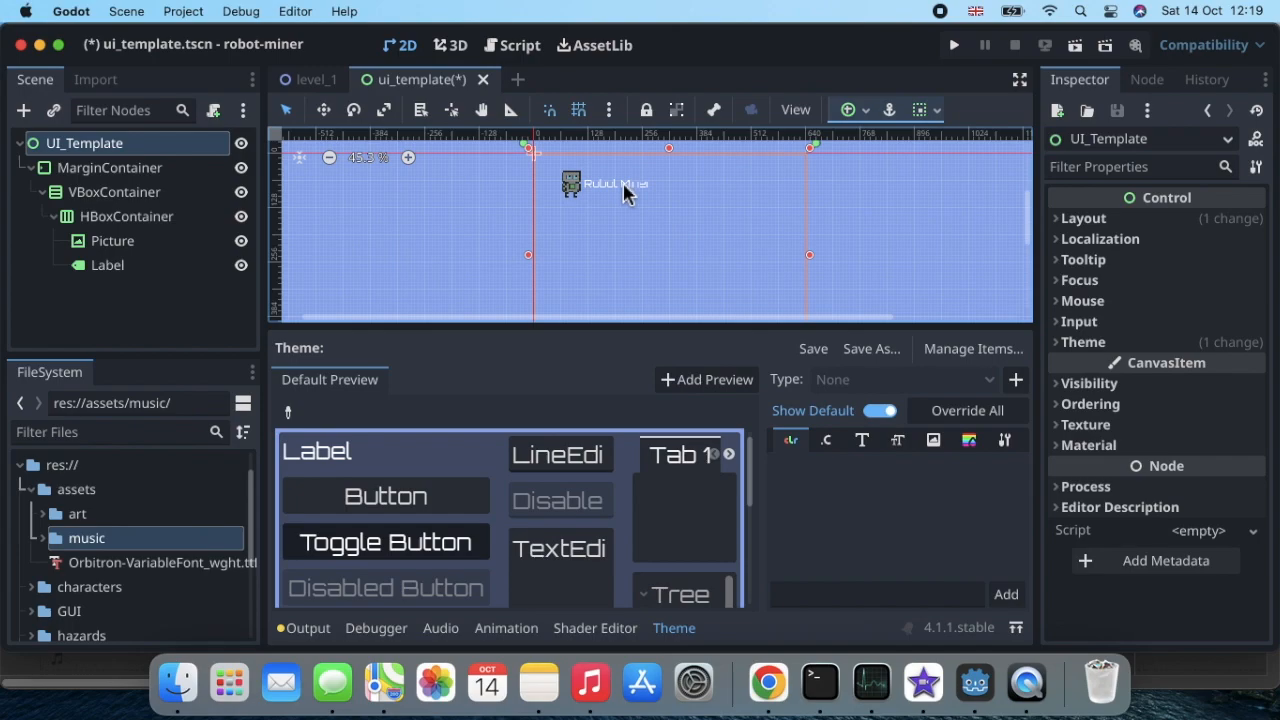
# Step: Test-run the UI template scene to check the picture and label, and close the game window
pyautogui.scroll(3, 622, 181)
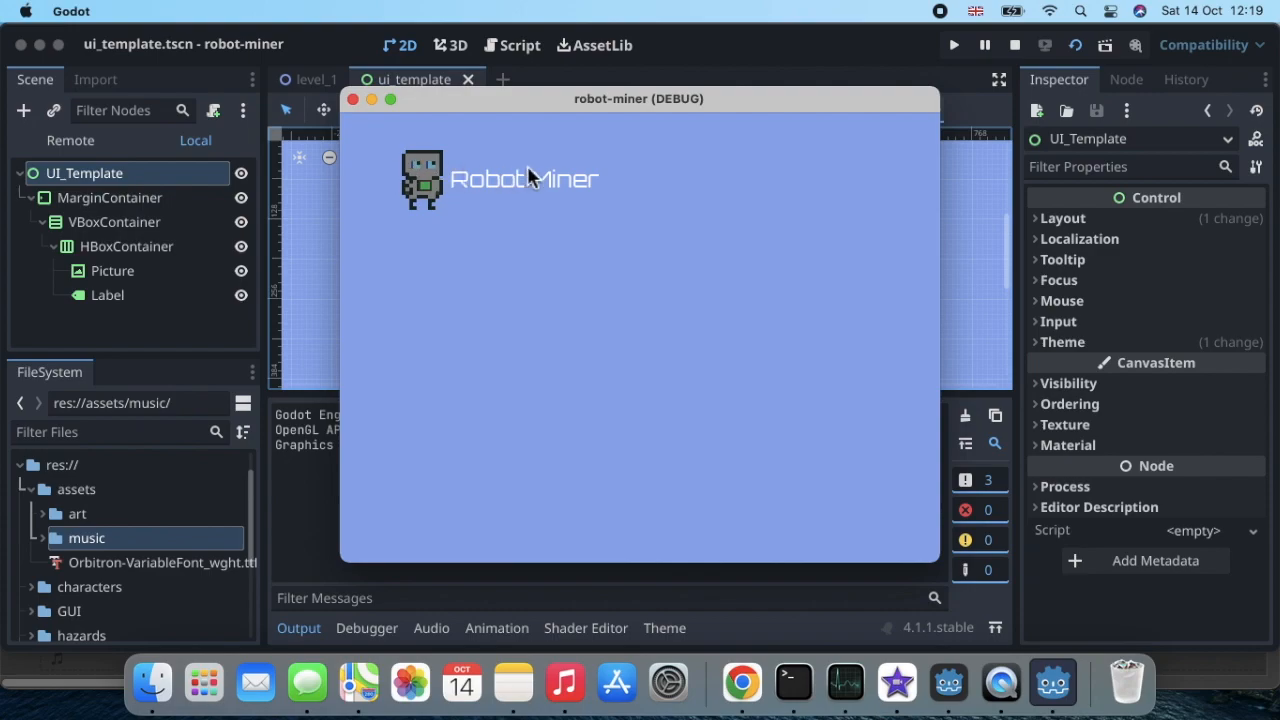
pyautogui.click(352, 99)
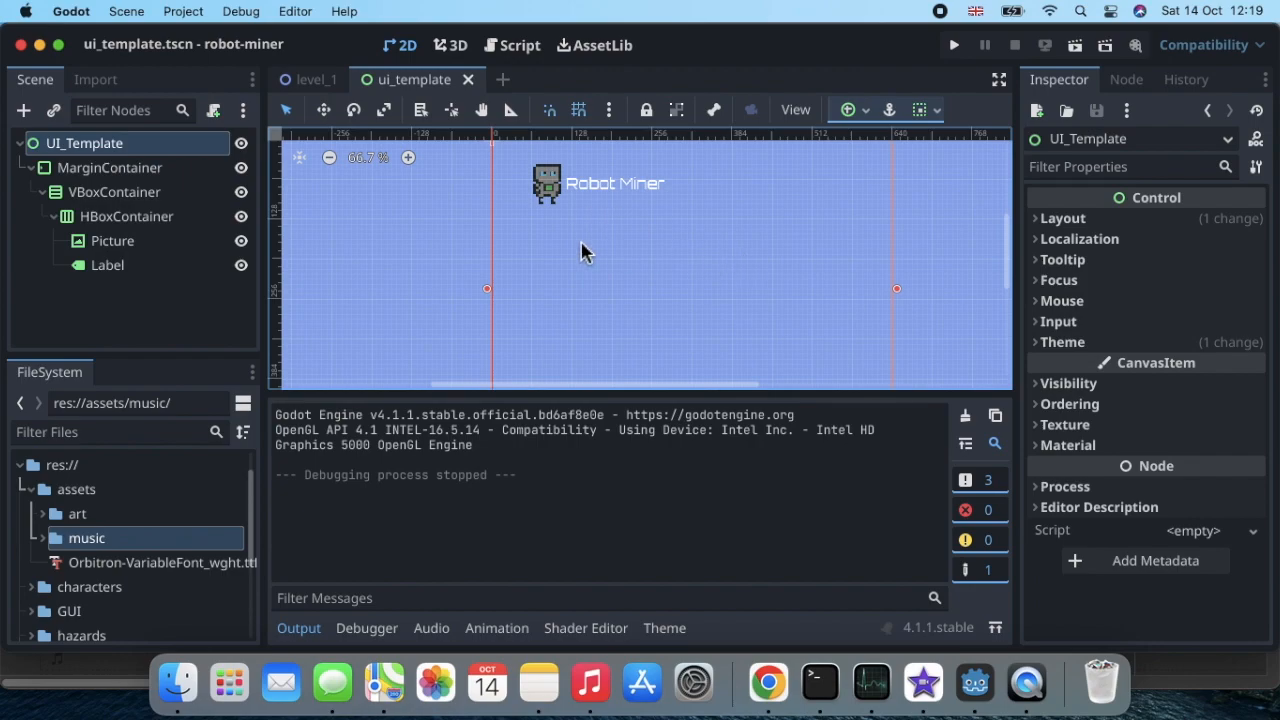
# Step: Set the alignment of the HBoxContainer to Center
pyautogui.click(180, 218)
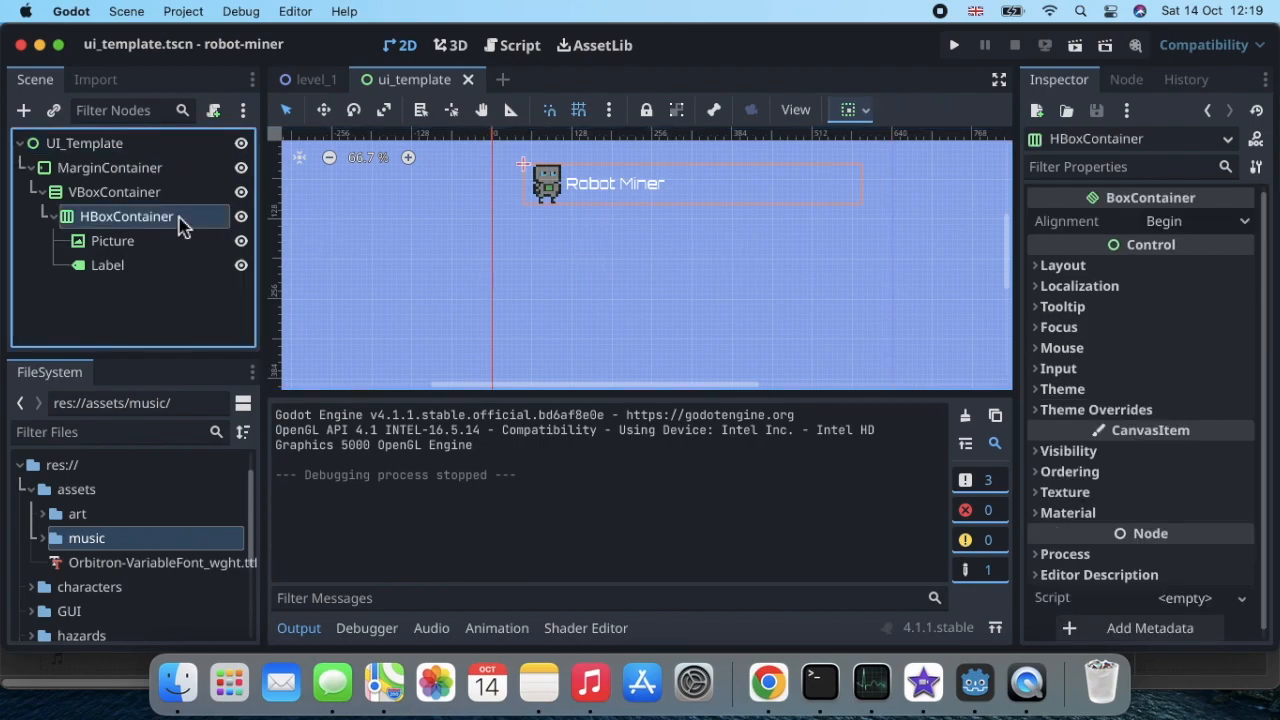
pyautogui.click(1062, 265)
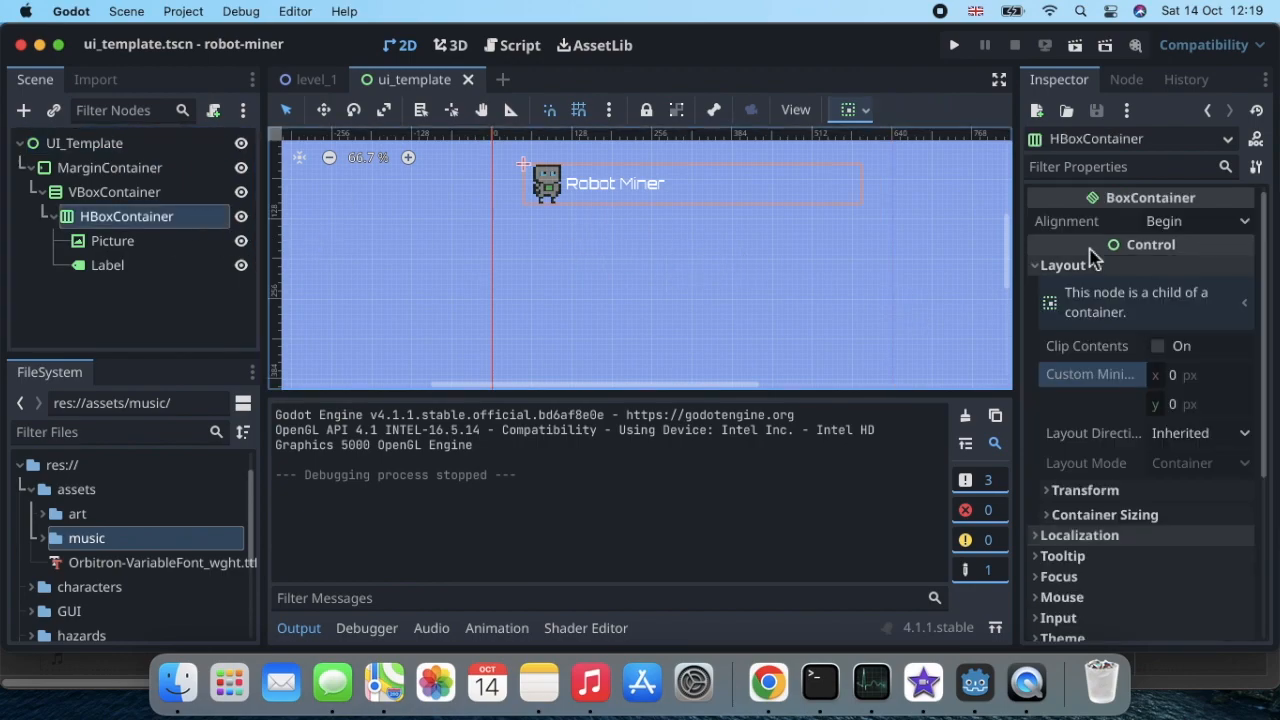
pyautogui.click(1242, 222)
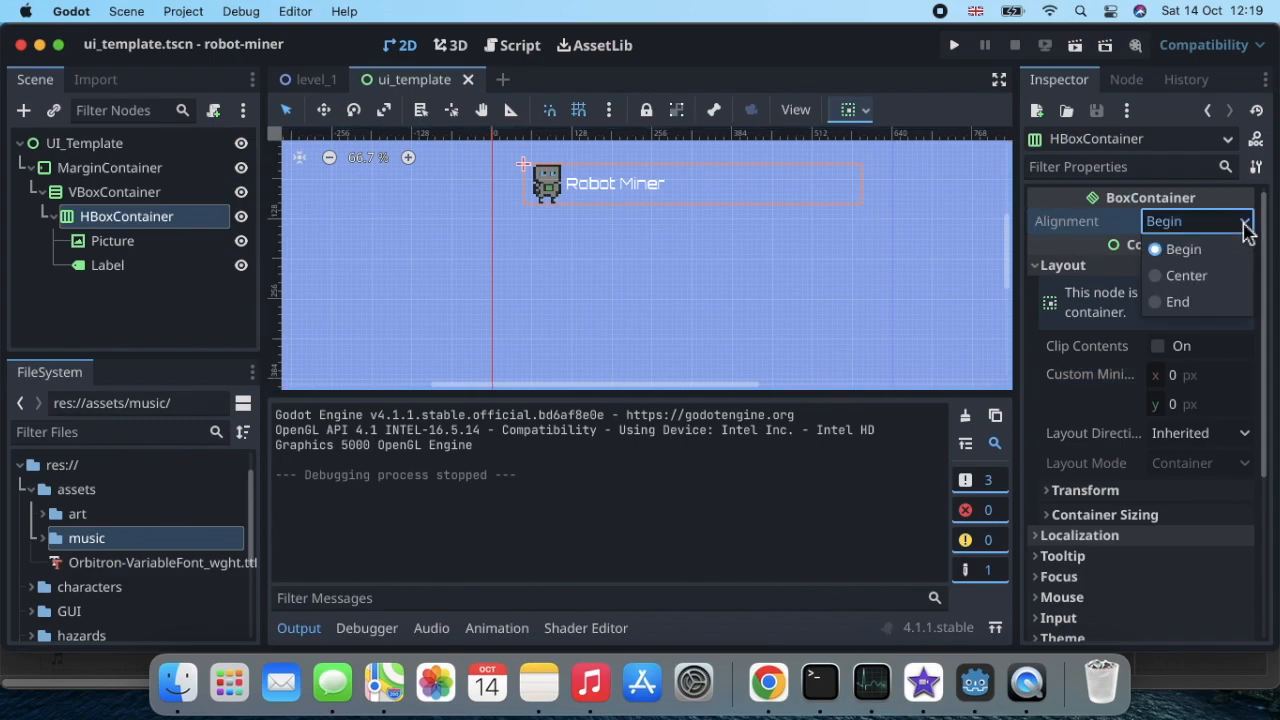
pyautogui.click(1204, 276)
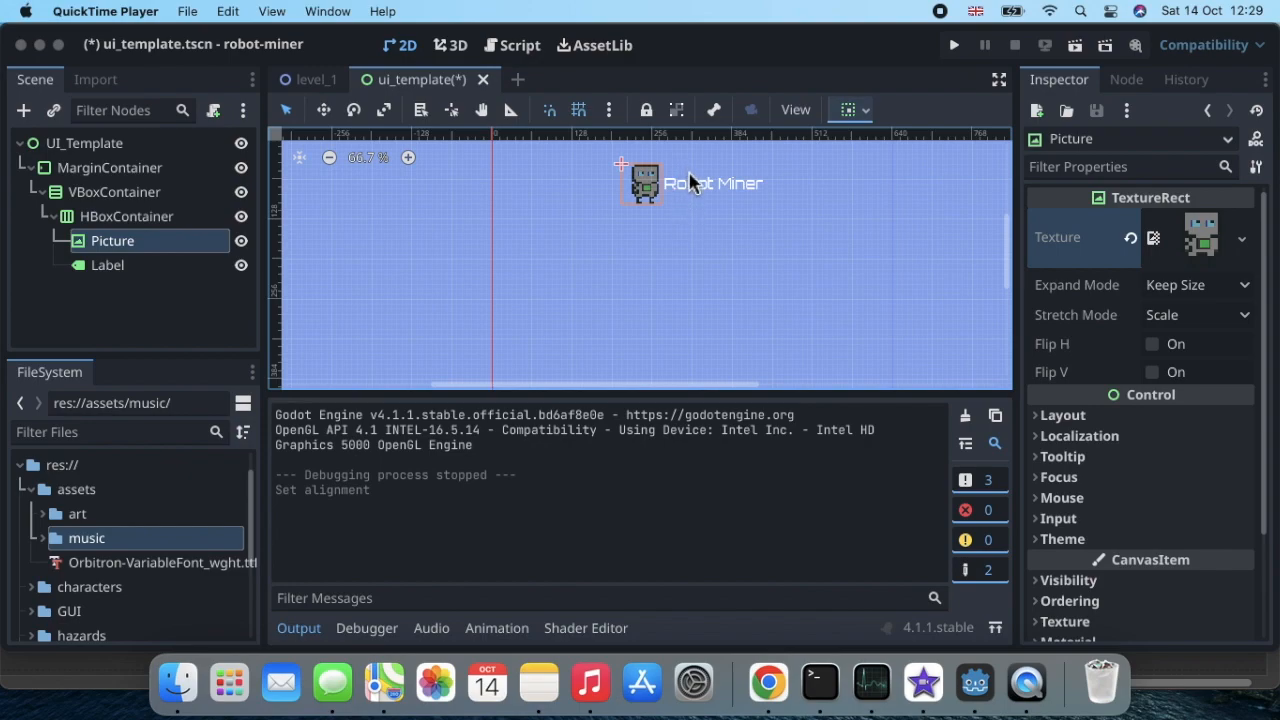
# Step: Save the root node's theme as a resource file named theme.tres in res://GUI
pyautogui.click(128, 155)
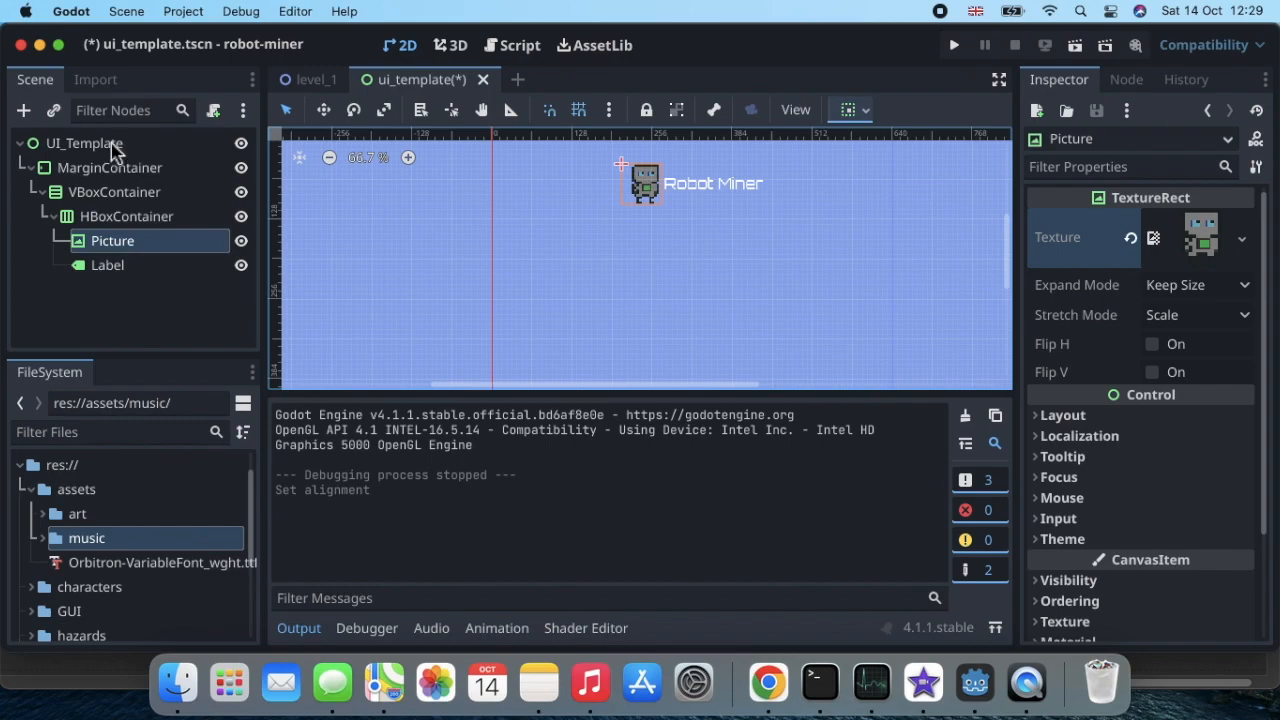
pyautogui.click(110, 145)
pyautogui.click(110, 145)
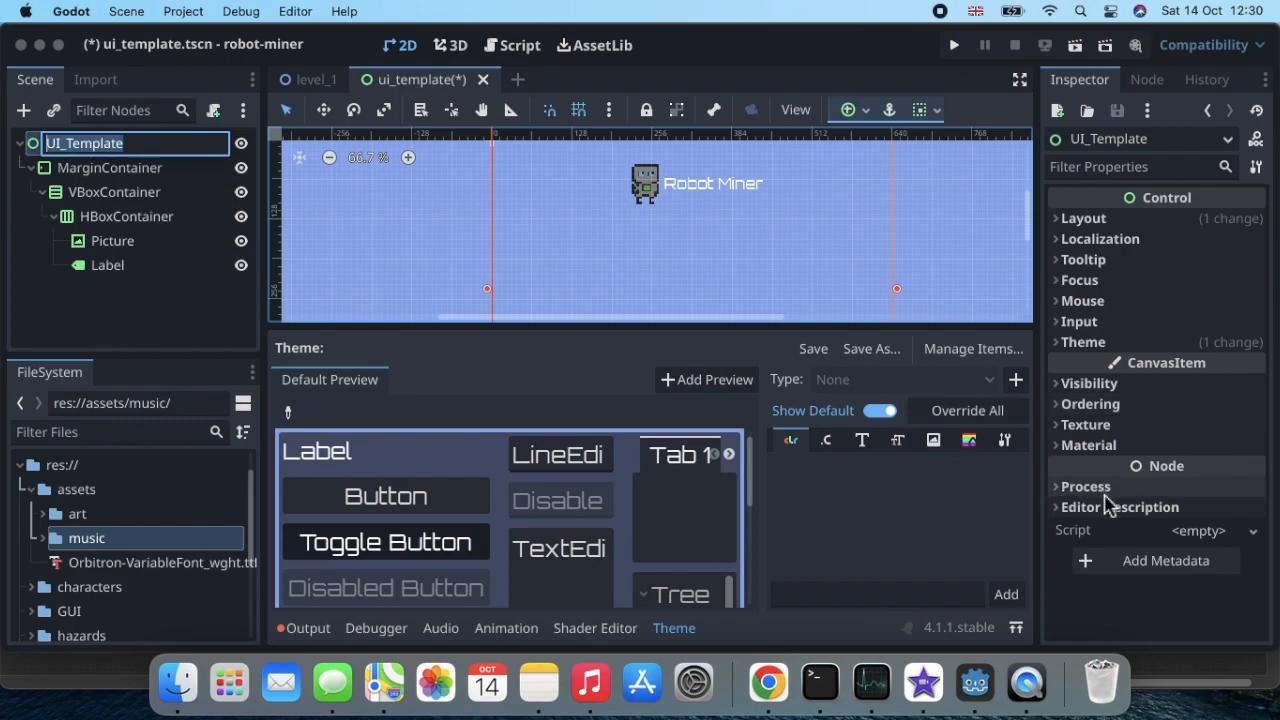
pyautogui.click(1061, 340)
pyautogui.click(1065, 343)
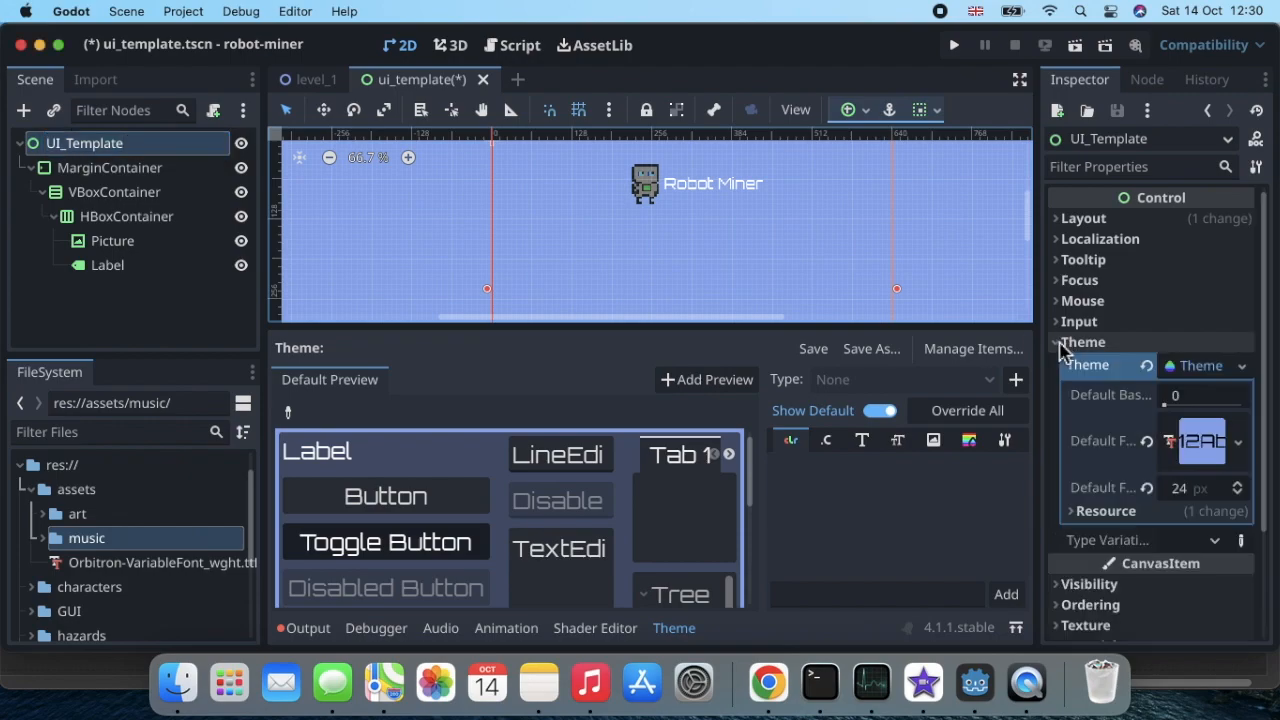
pyautogui.click(1244, 372)
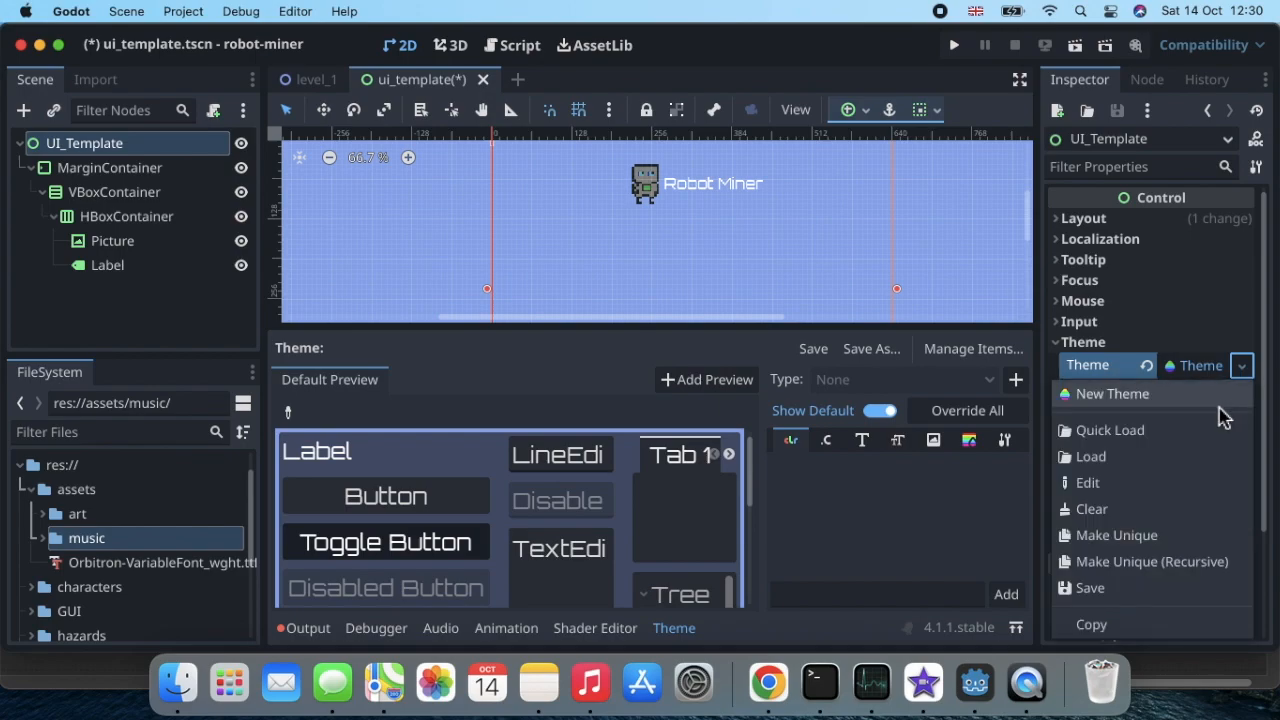
pyautogui.click(1157, 596)
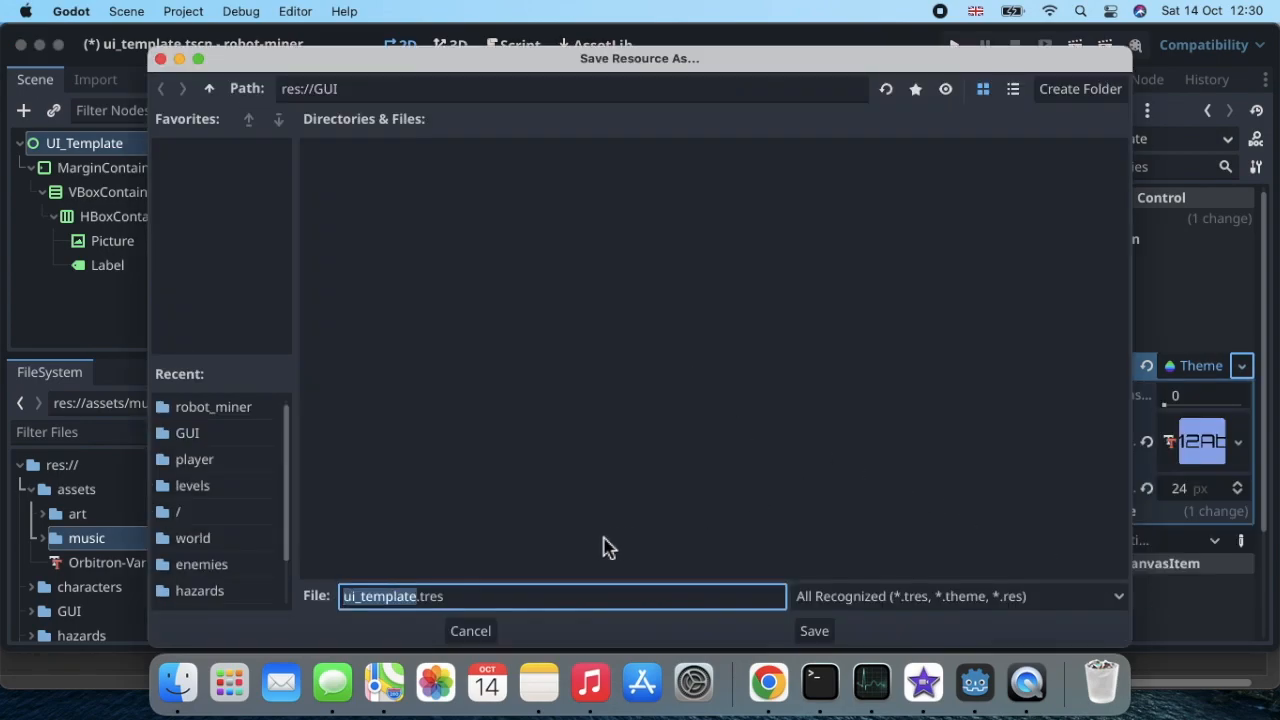
pyautogui.click(416, 600)
pyautogui.press('BackSpace')
pyautogui.press('BackSpace')
pyautogui.press('BackSpace')
pyautogui.press('BackSpace')
pyautogui.press('BackSpace')
pyautogui.press('BackSpace')
pyautogui.press('BackSpace')
pyautogui.press('BackSpace')
pyautogui.press('BackSpace')
pyautogui.press('BackSpace')
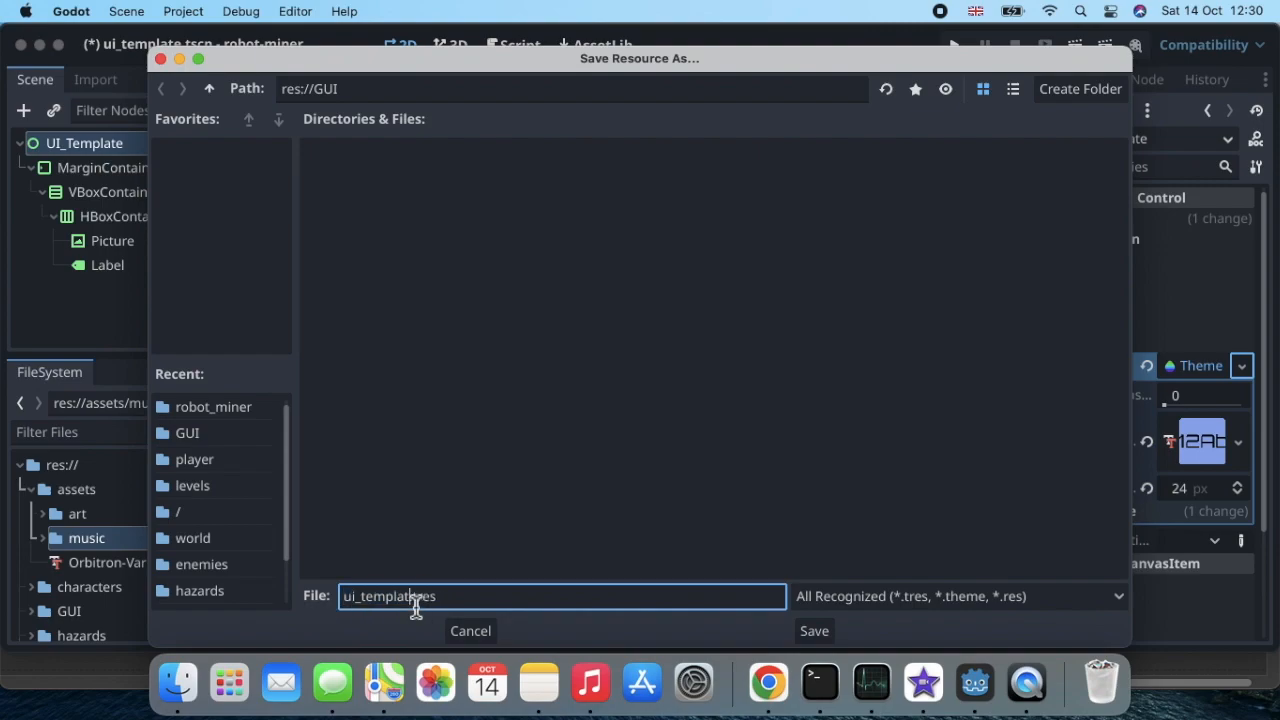
pyautogui.press('BackSpace')
pyautogui.write('theme')
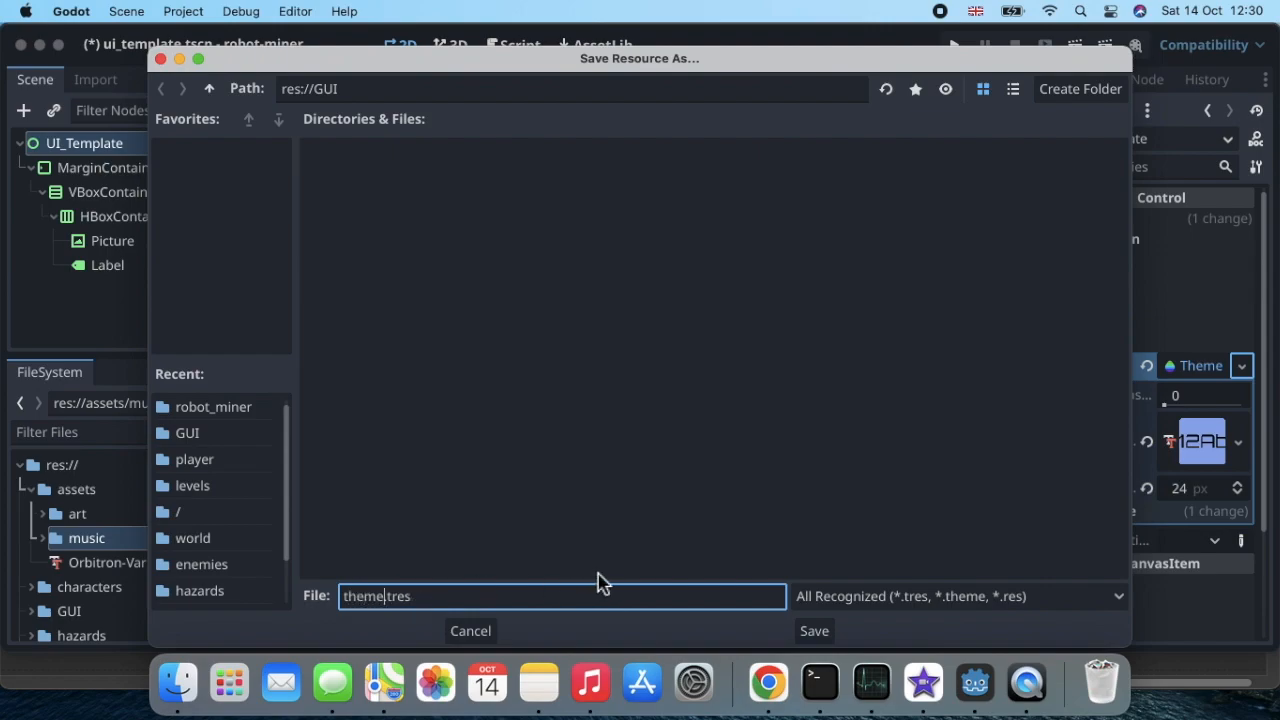
pyautogui.click(814, 634)
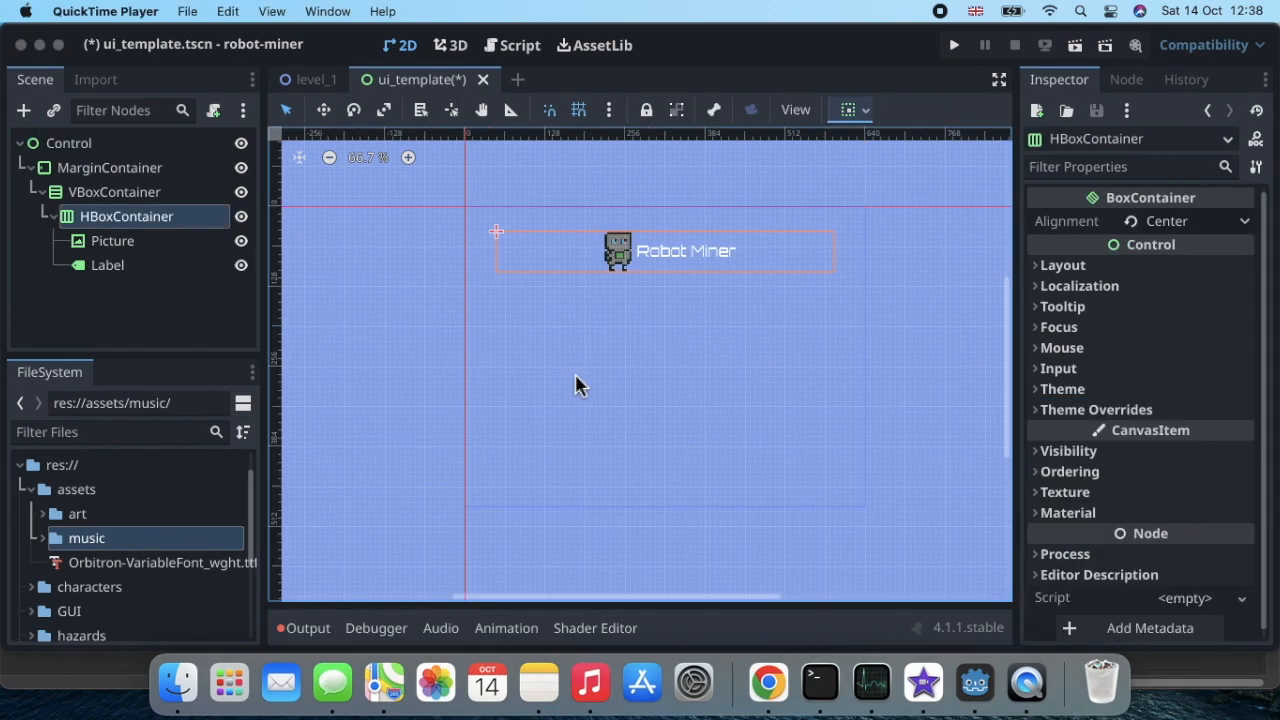
# Step: Load the saved GUI/theme.tres as the theme of the Label node
pyautogui.click(145, 270)
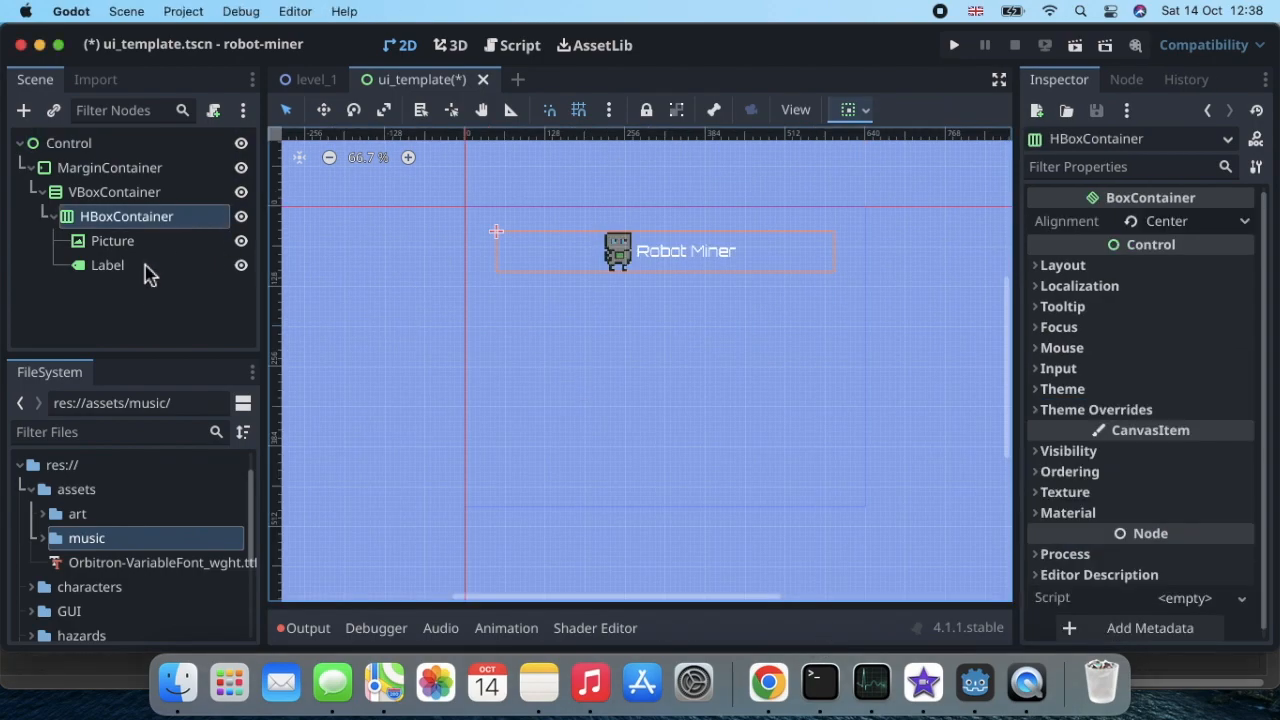
pyautogui.click(140, 272)
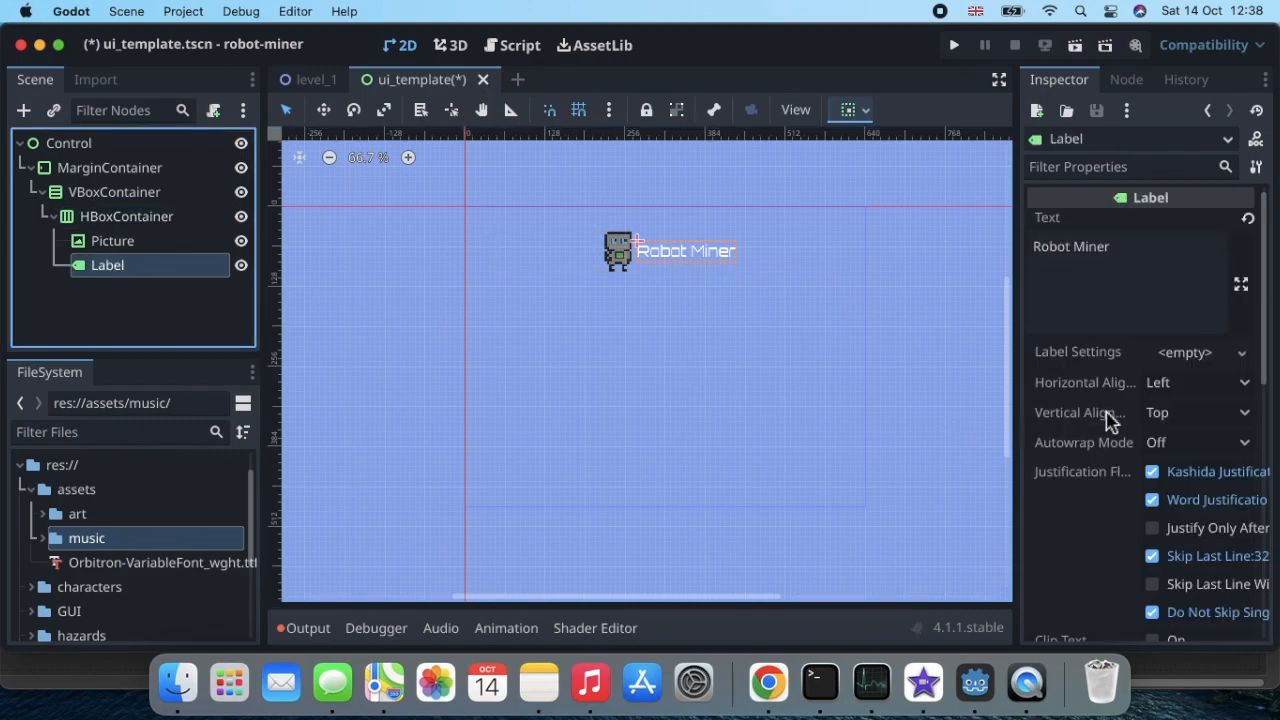
pyautogui.scroll(-3, 1110, 420)
pyautogui.scroll(-3, 1110, 420)
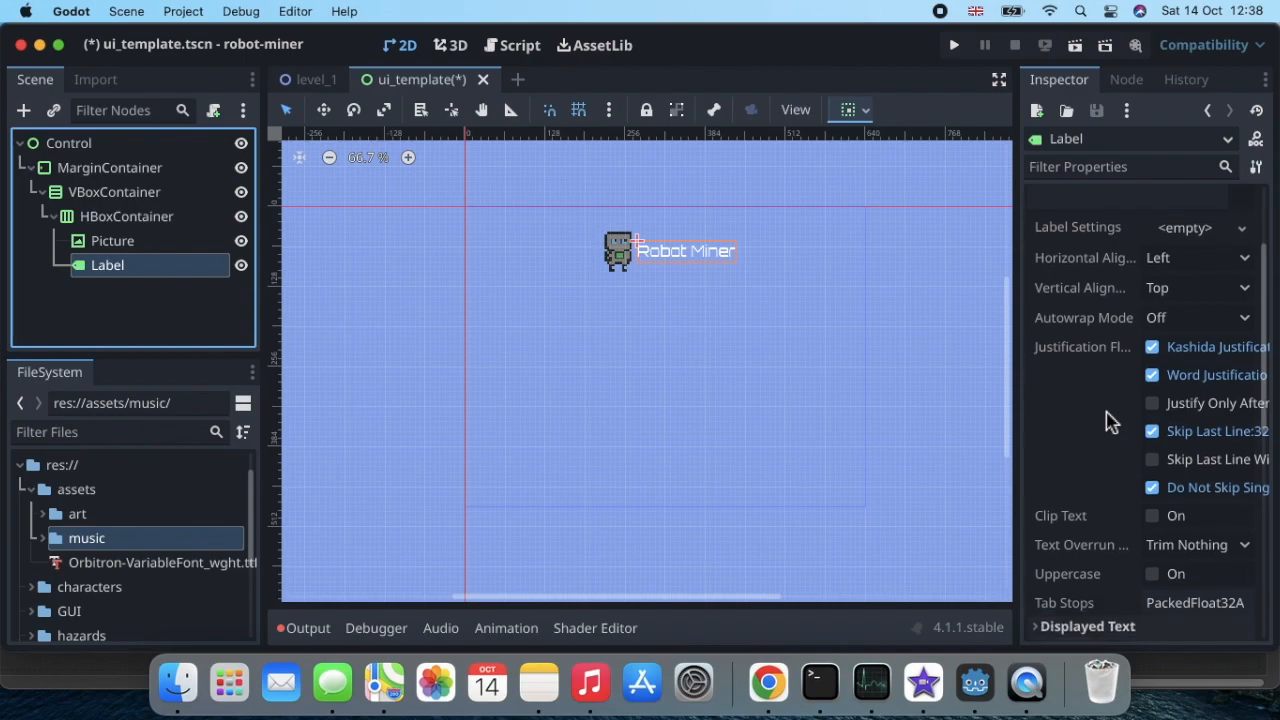
pyautogui.scroll(3, 1110, 420)
pyautogui.scroll(-5, 1108, 420)
pyautogui.scroll(-5, 1108, 420)
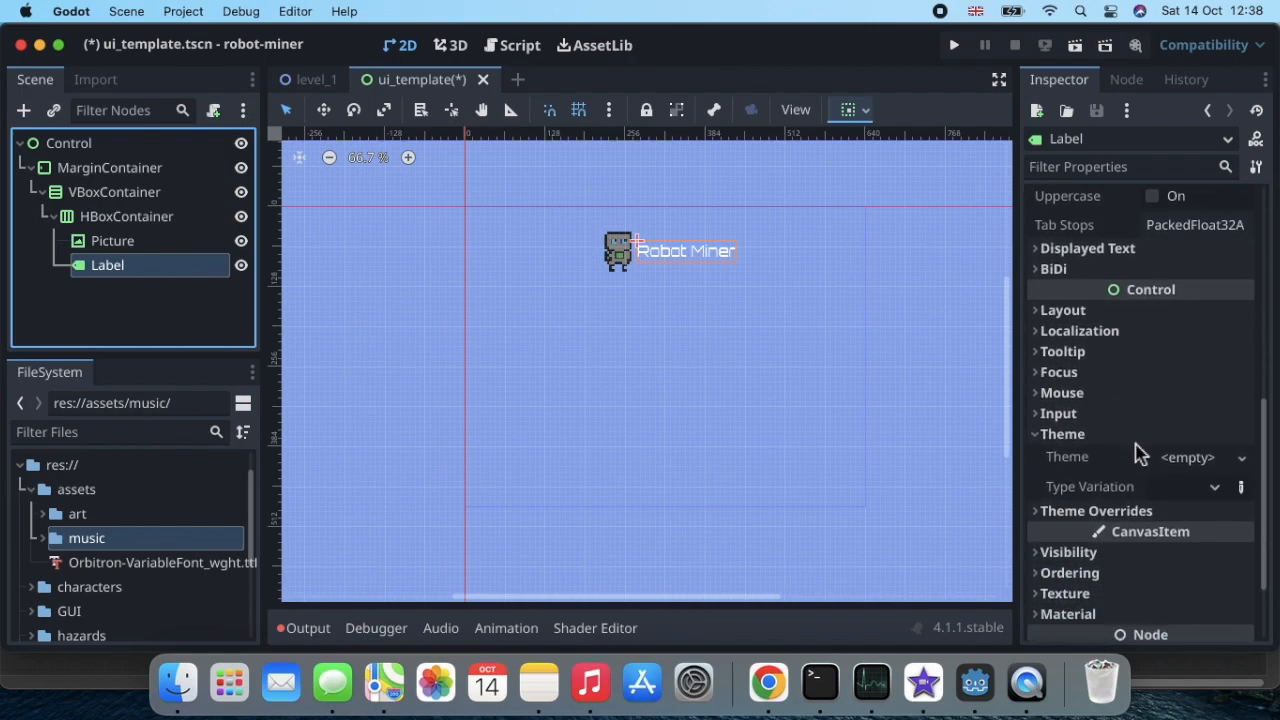
pyautogui.scroll(-2, 1117, 451)
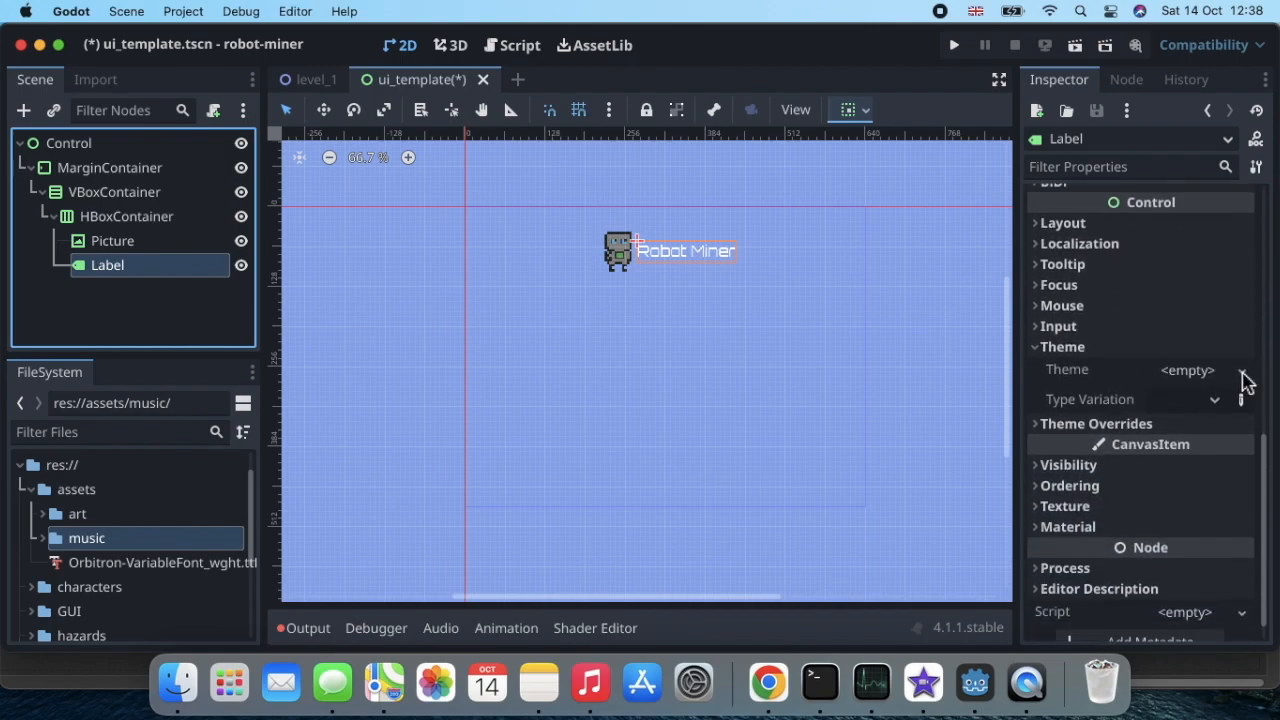
pyautogui.click(1242, 371)
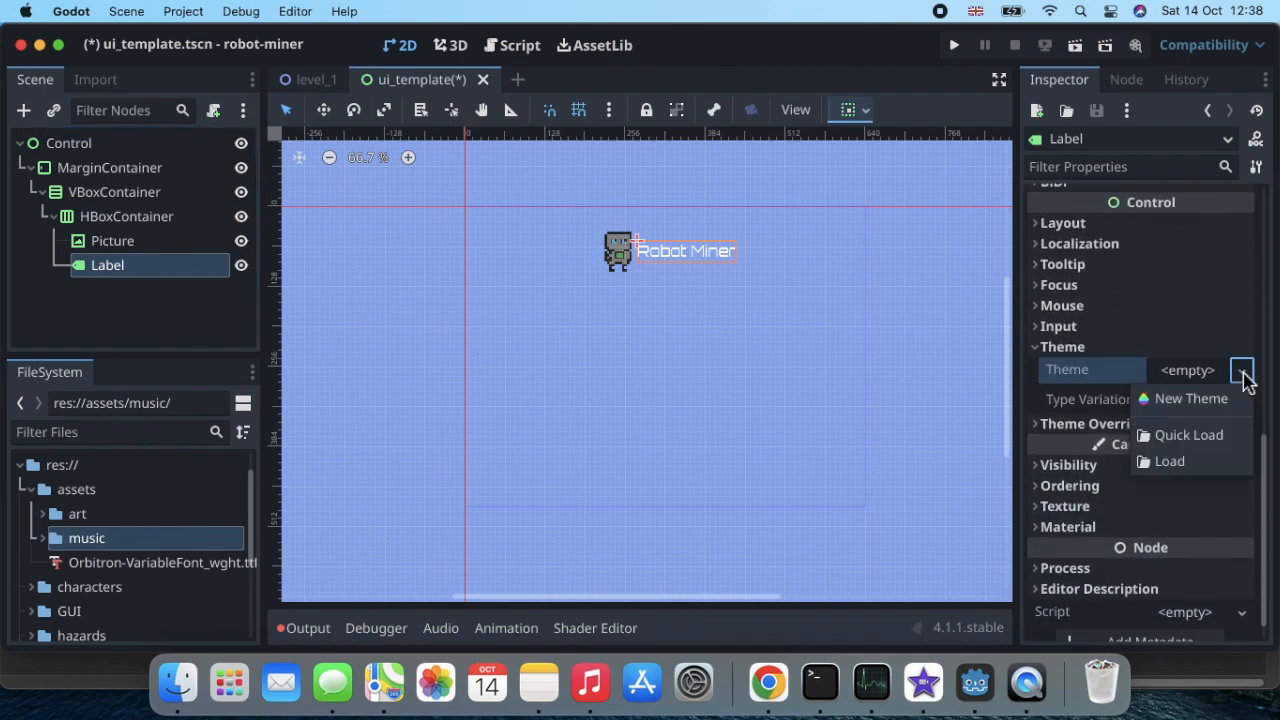
pyautogui.click(1204, 438)
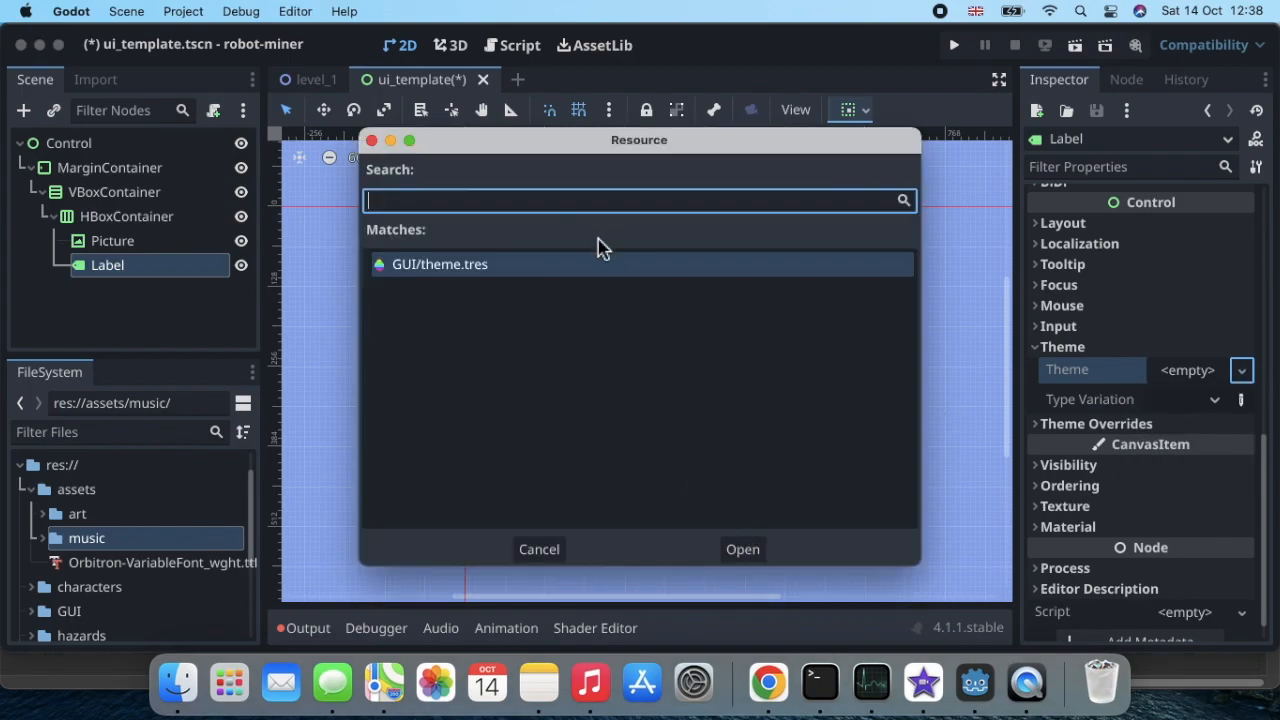
pyautogui.click(742, 549)
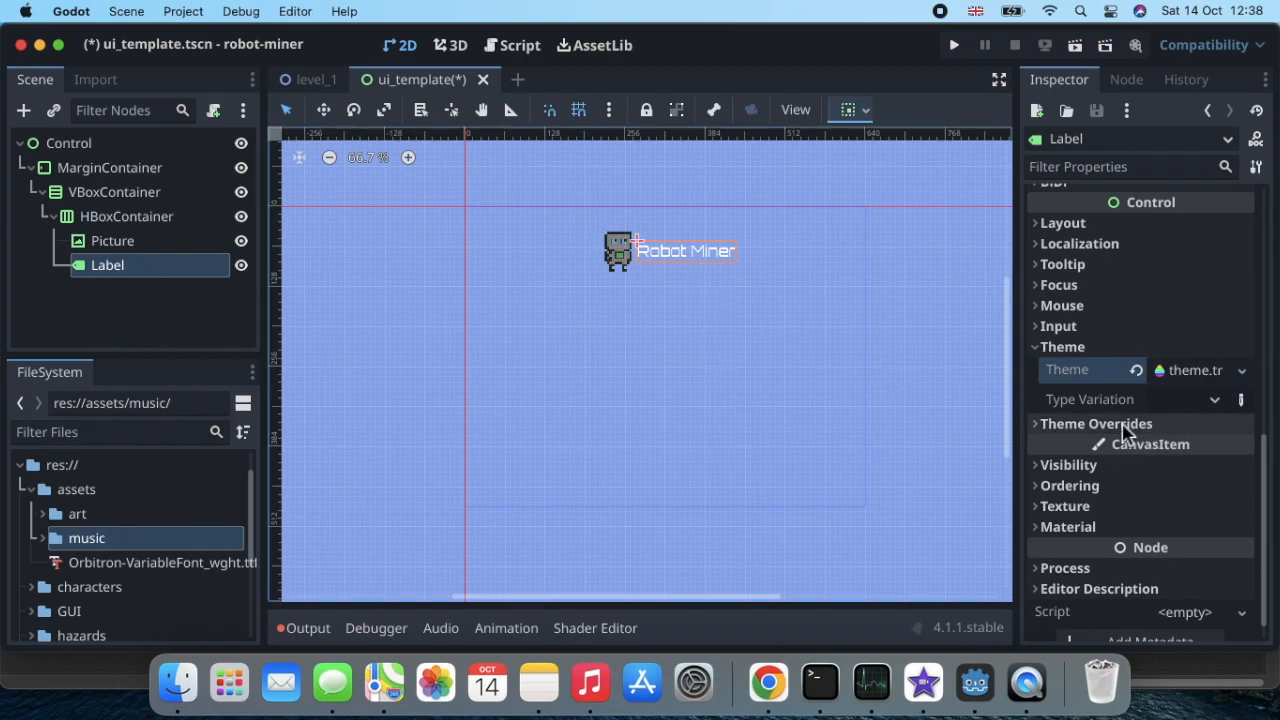
# Step: Override the Label's font size with 64 px in its theme overrides
pyautogui.click(1039, 428)
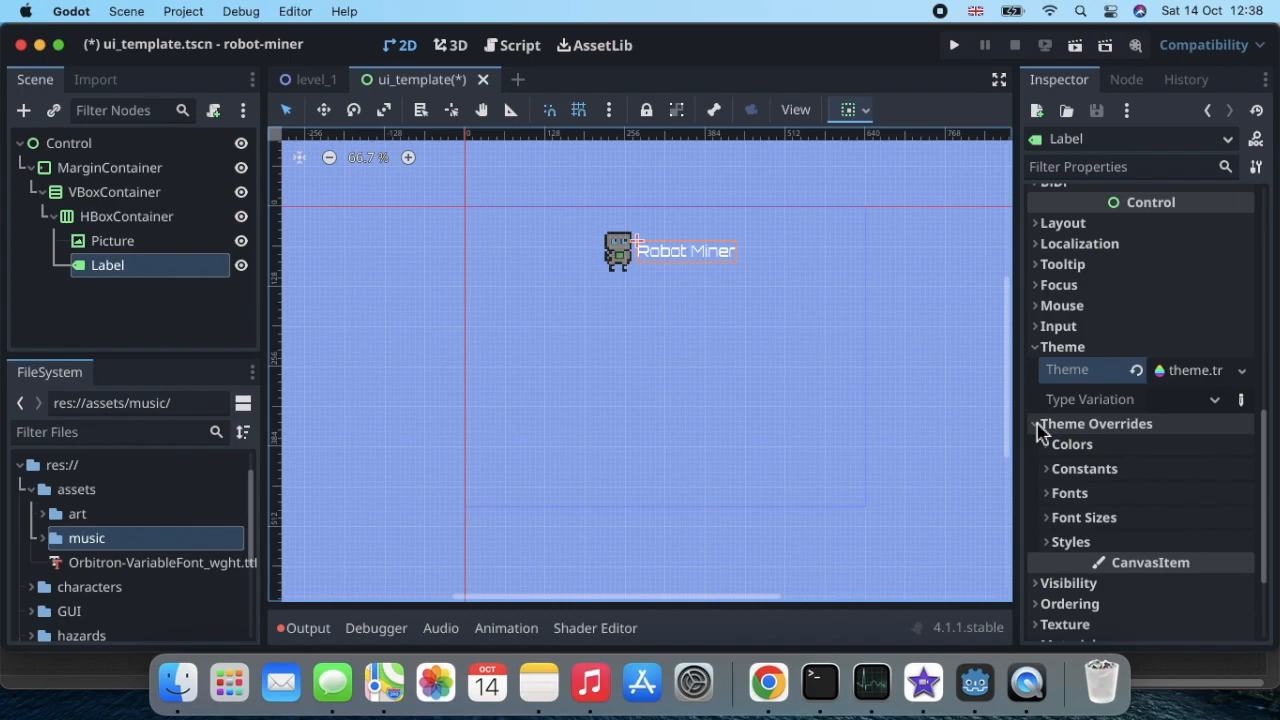
pyautogui.click(1050, 519)
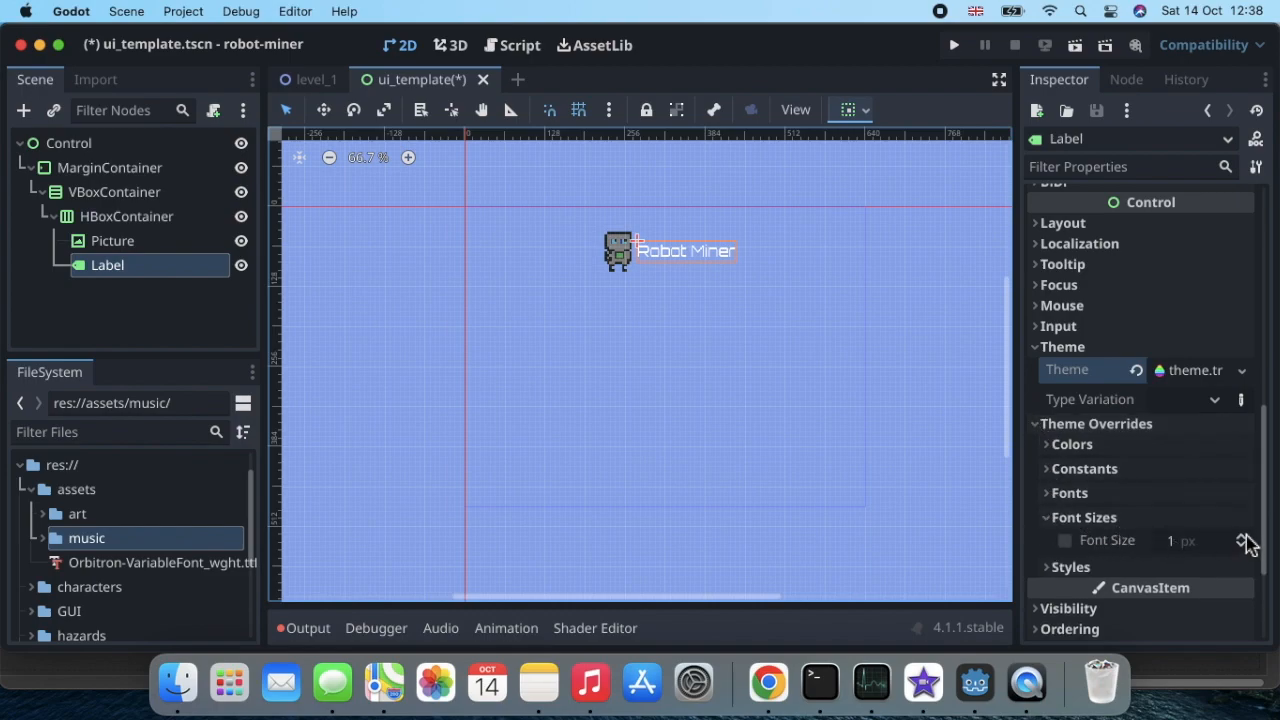
pyautogui.click(1203, 548)
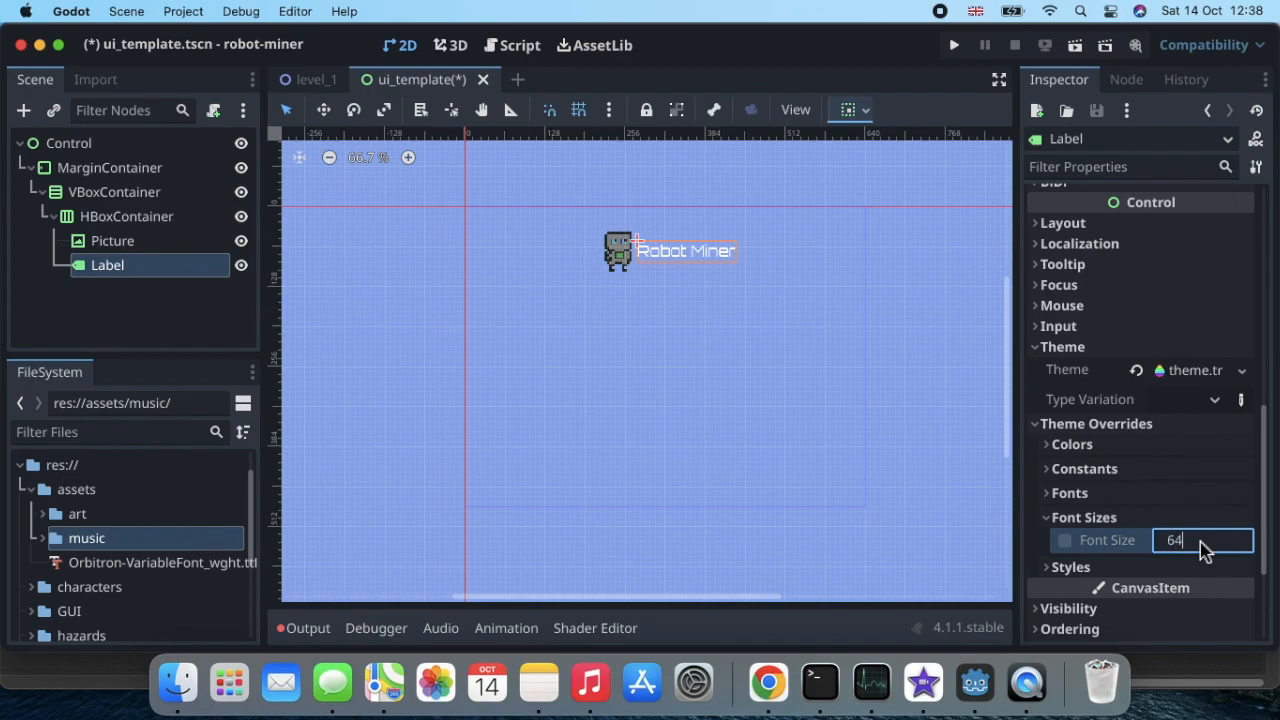
pyautogui.write('64')
pyautogui.press('Return')
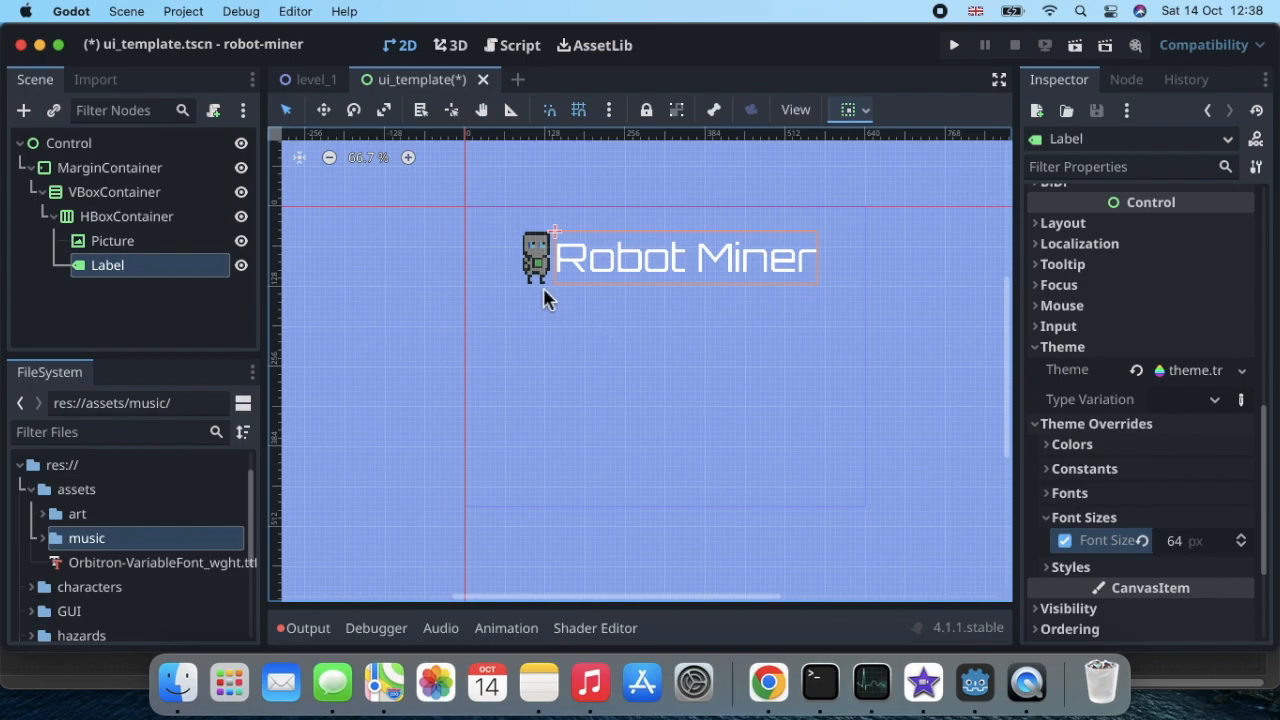
# Step: Reduce the Label's font size override to 62 px
pyautogui.click(1185, 541)
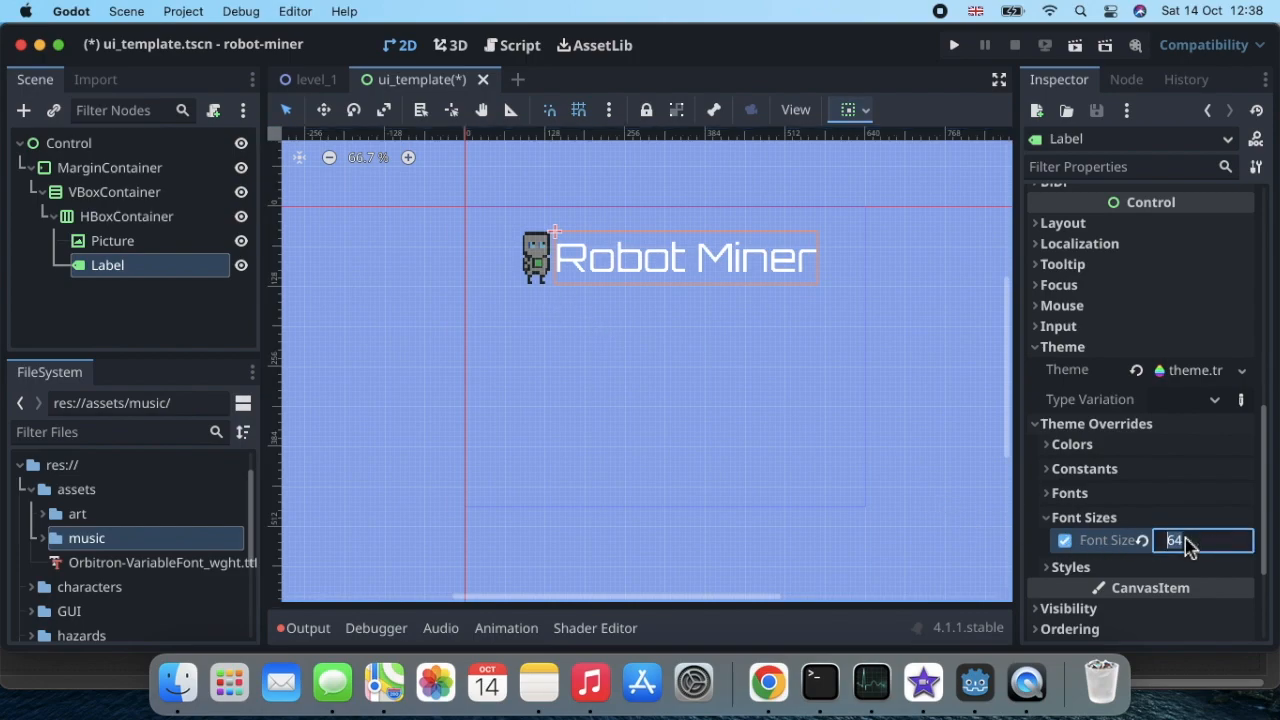
pyautogui.write('6')
pyautogui.press('Return')
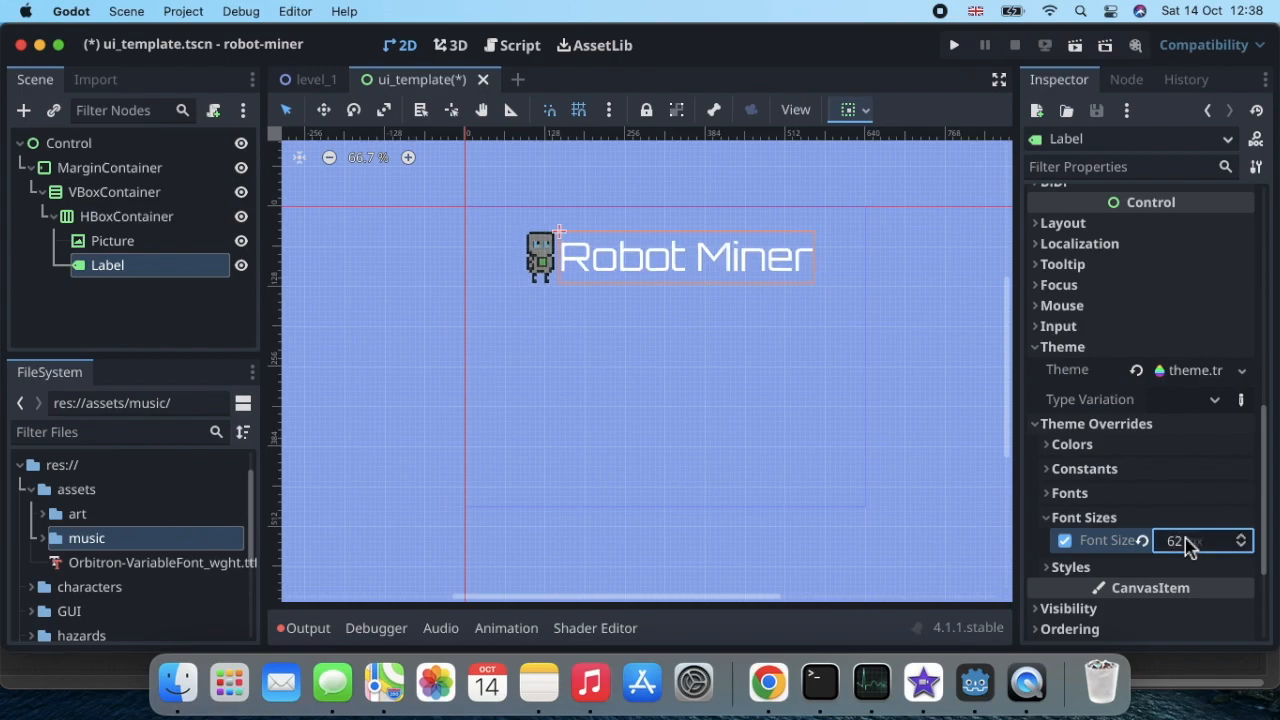
# Step: Set the Label's font size override to 48 px and save the scene
pyautogui.click(1186, 541)
pyautogui.write('48')
pyautogui.press('Return')
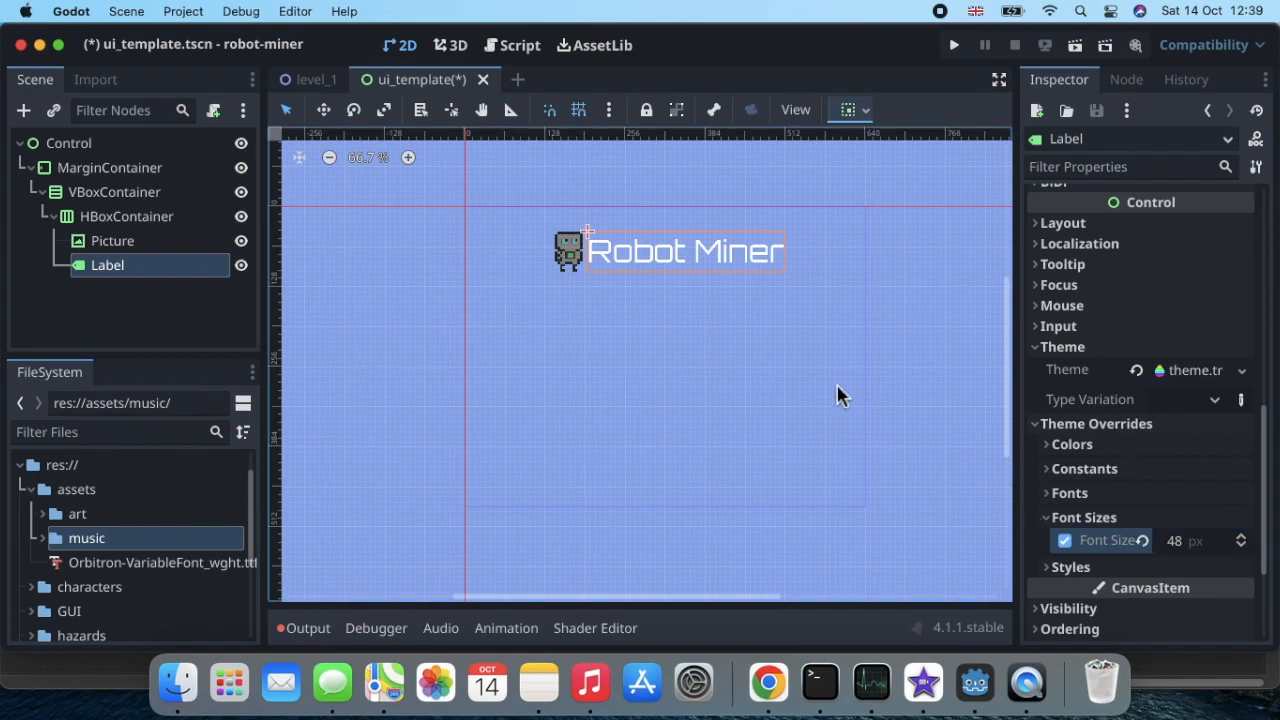
pyautogui.press('super+s')
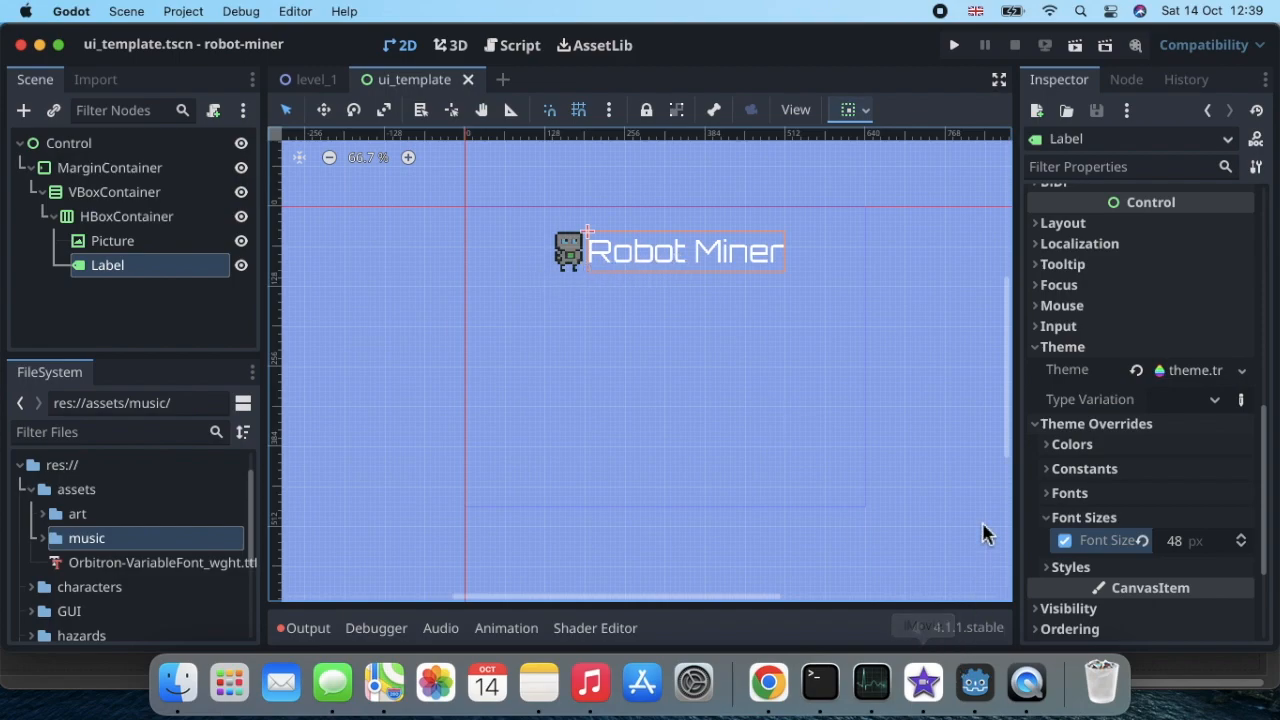
pyautogui.click(940, 14)
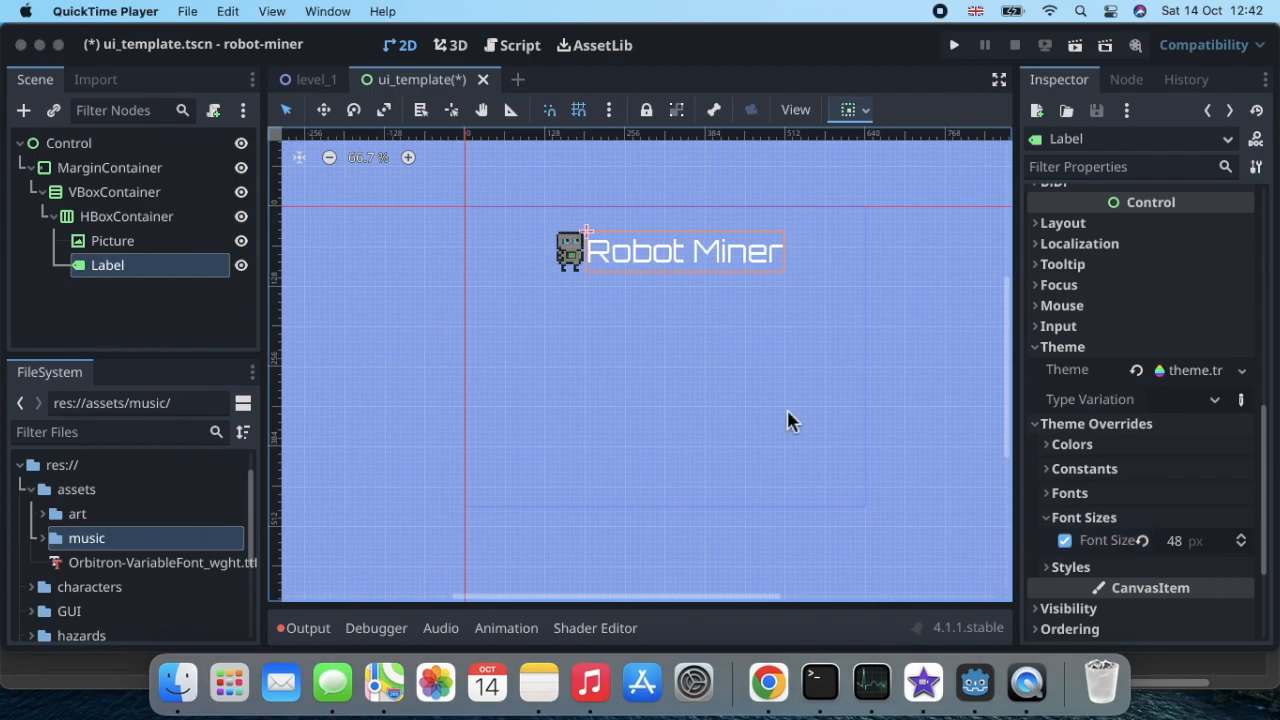
# Step: Filter the HBoxContainer's properties for "separation", set its Separation theme override to 20, and save the scene
pyautogui.click(143, 225)
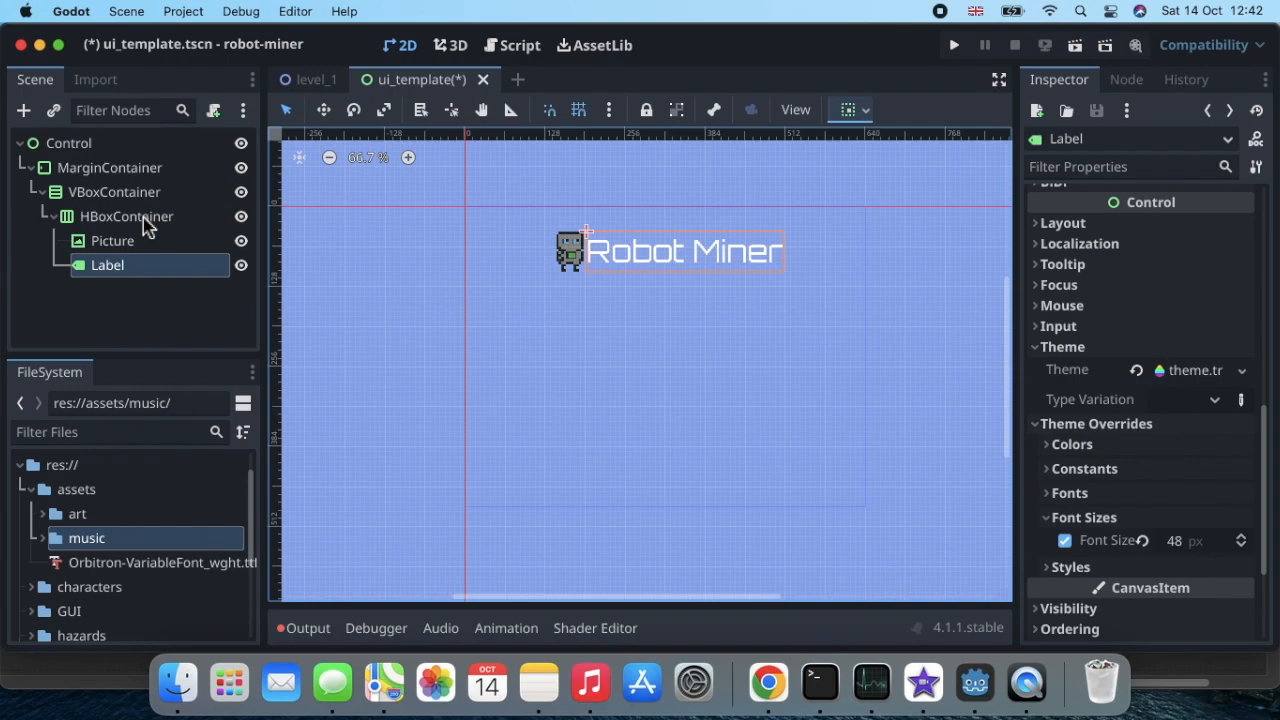
pyautogui.click(143, 225)
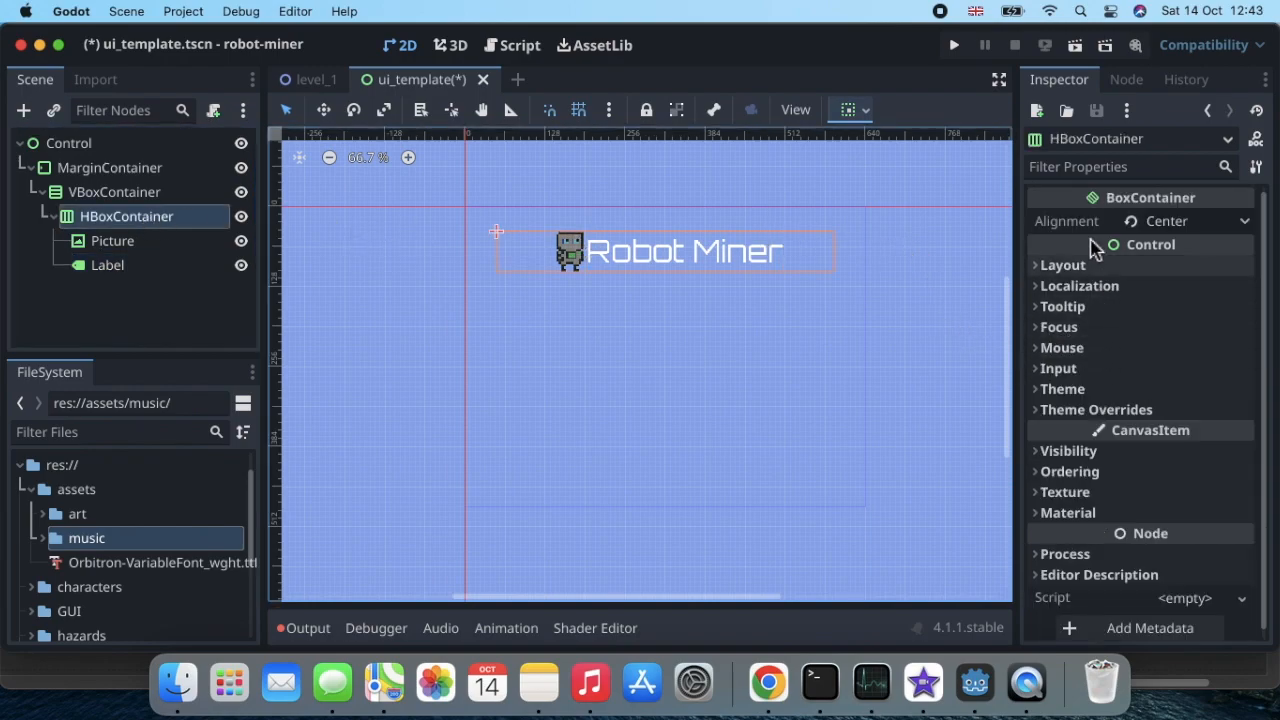
pyautogui.click(1113, 168)
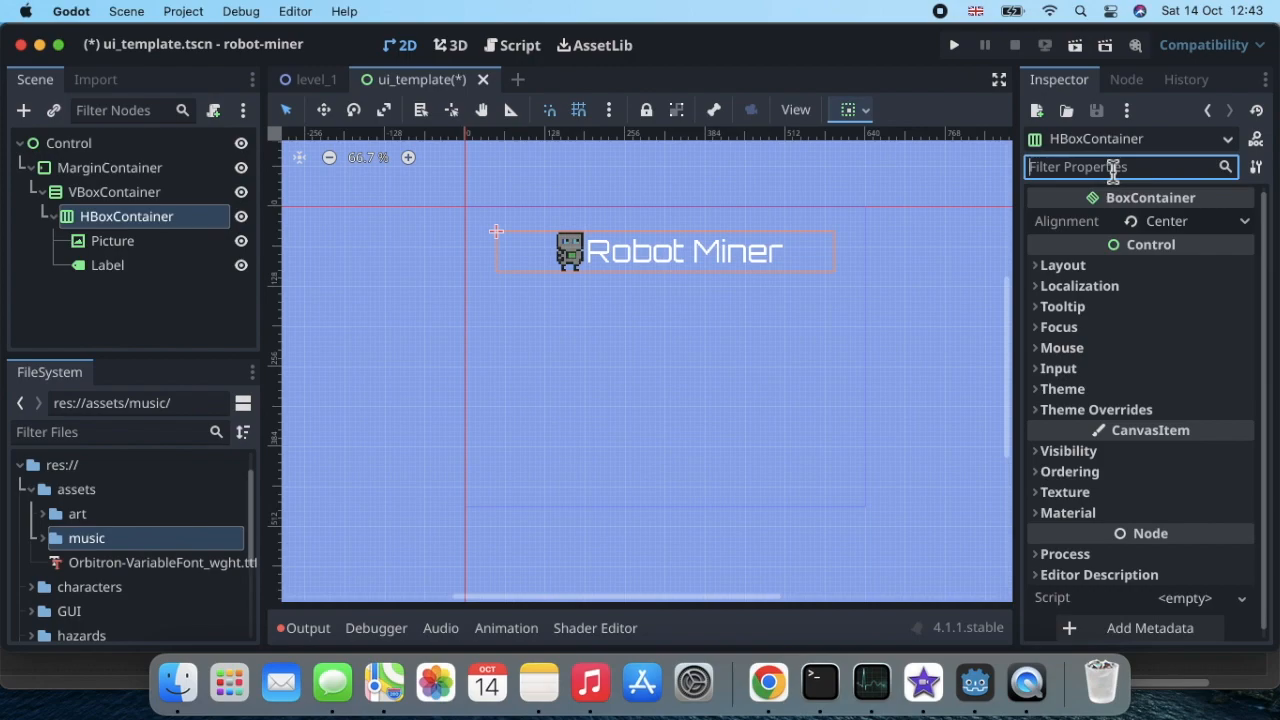
pyautogui.write('s')
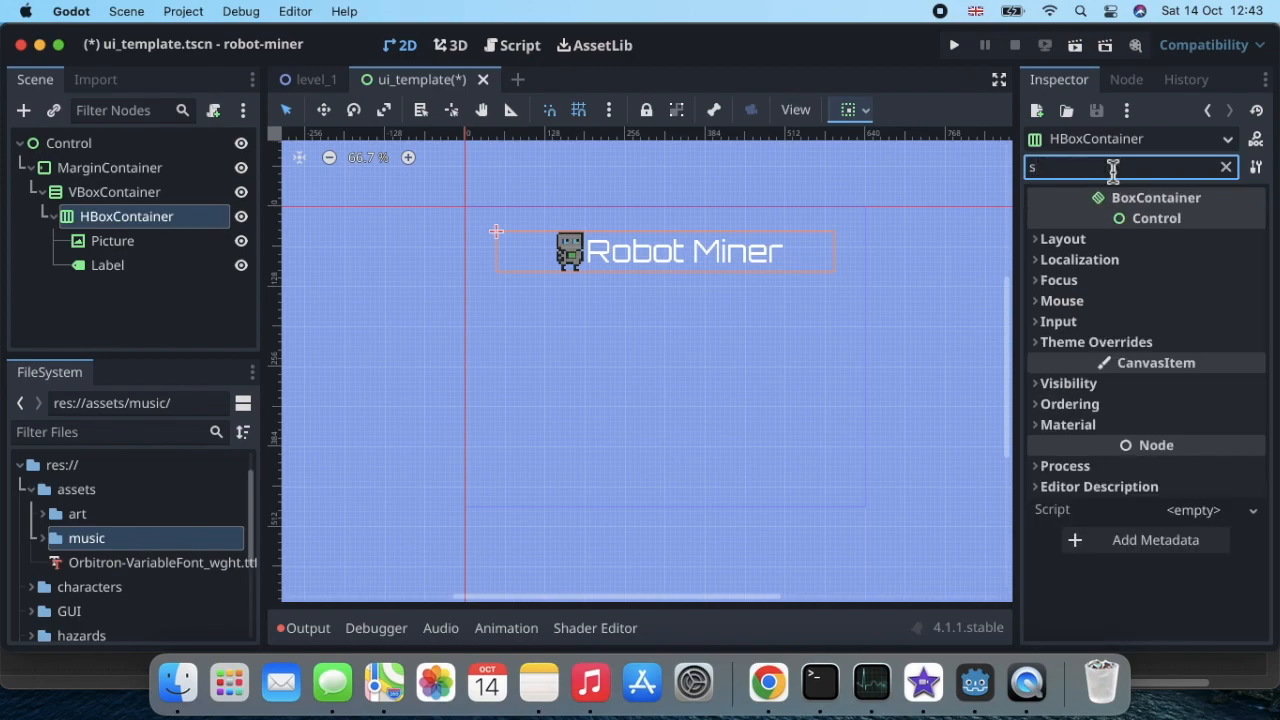
pyautogui.write('eparation')
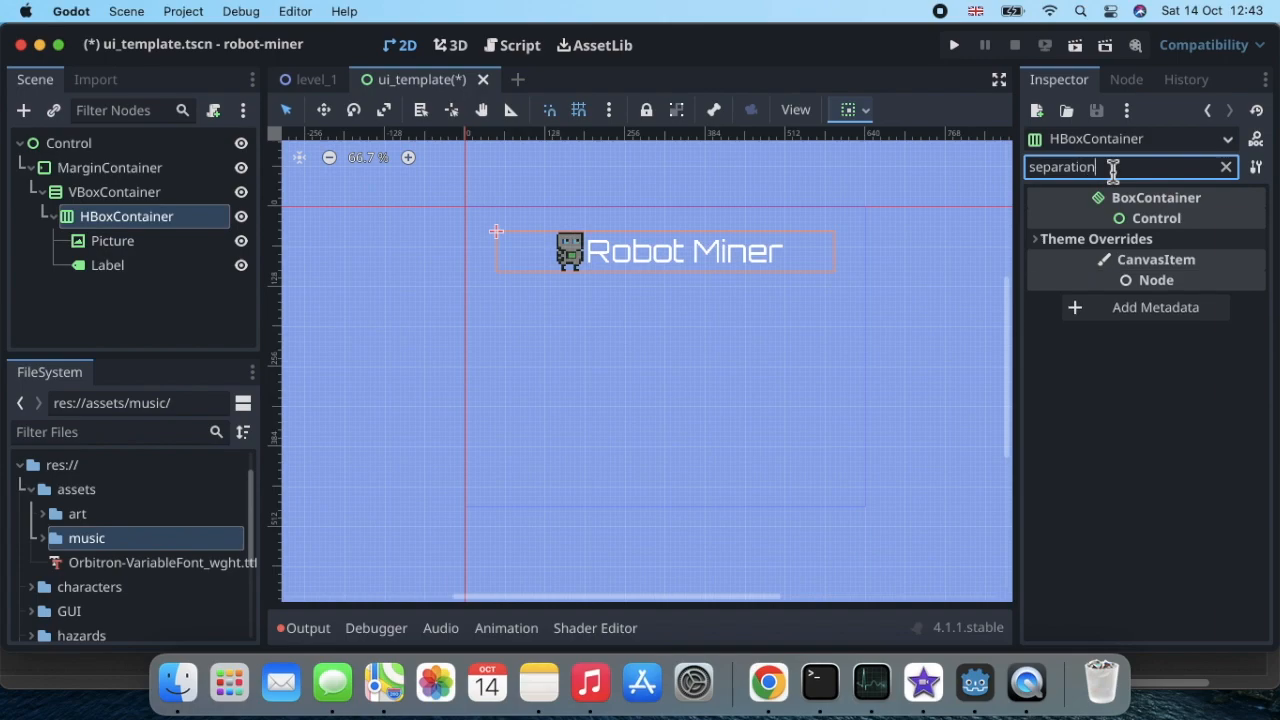
pyautogui.click(1040, 240)
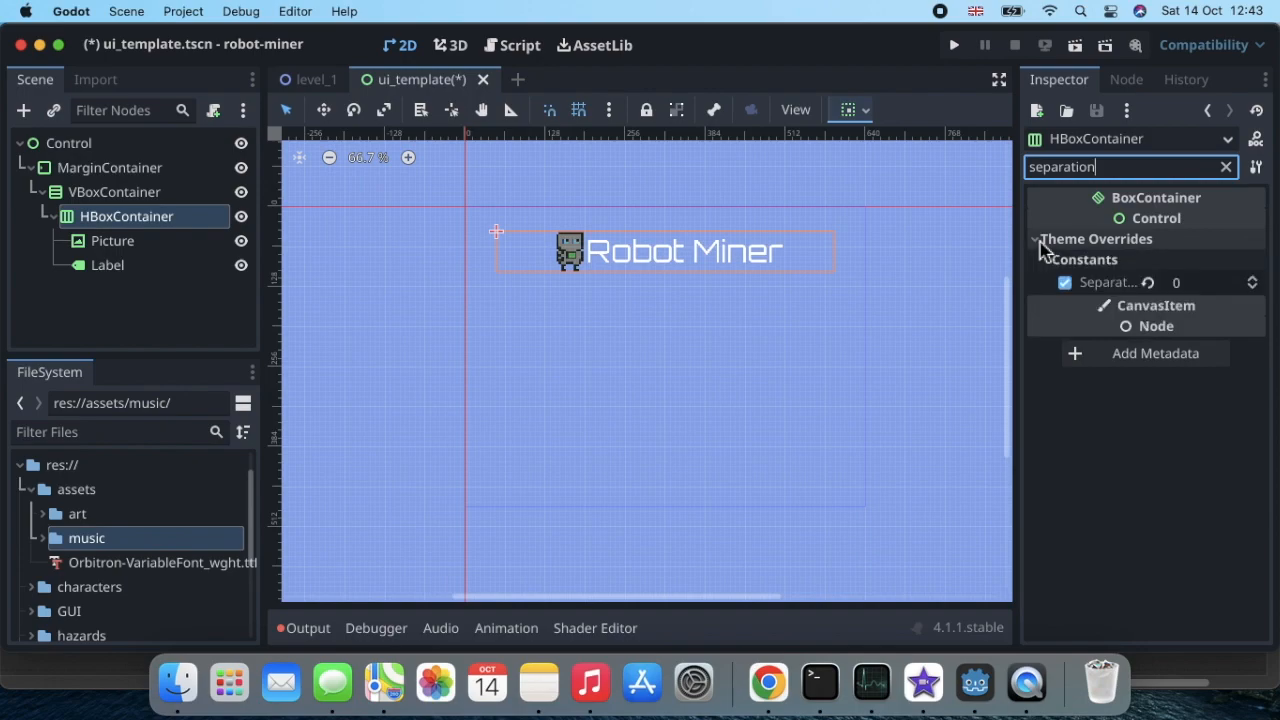
pyautogui.click(1195, 287)
pyautogui.write('2')
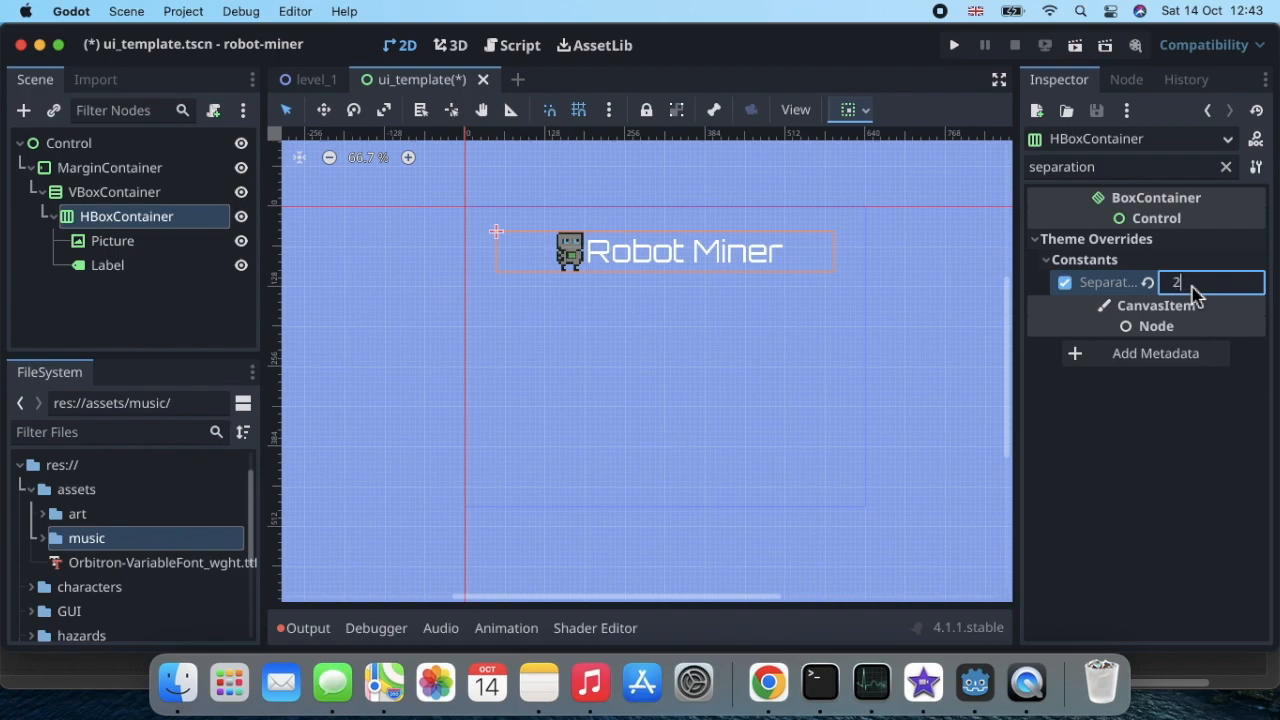
pyautogui.write('0')
pyautogui.press('Return')
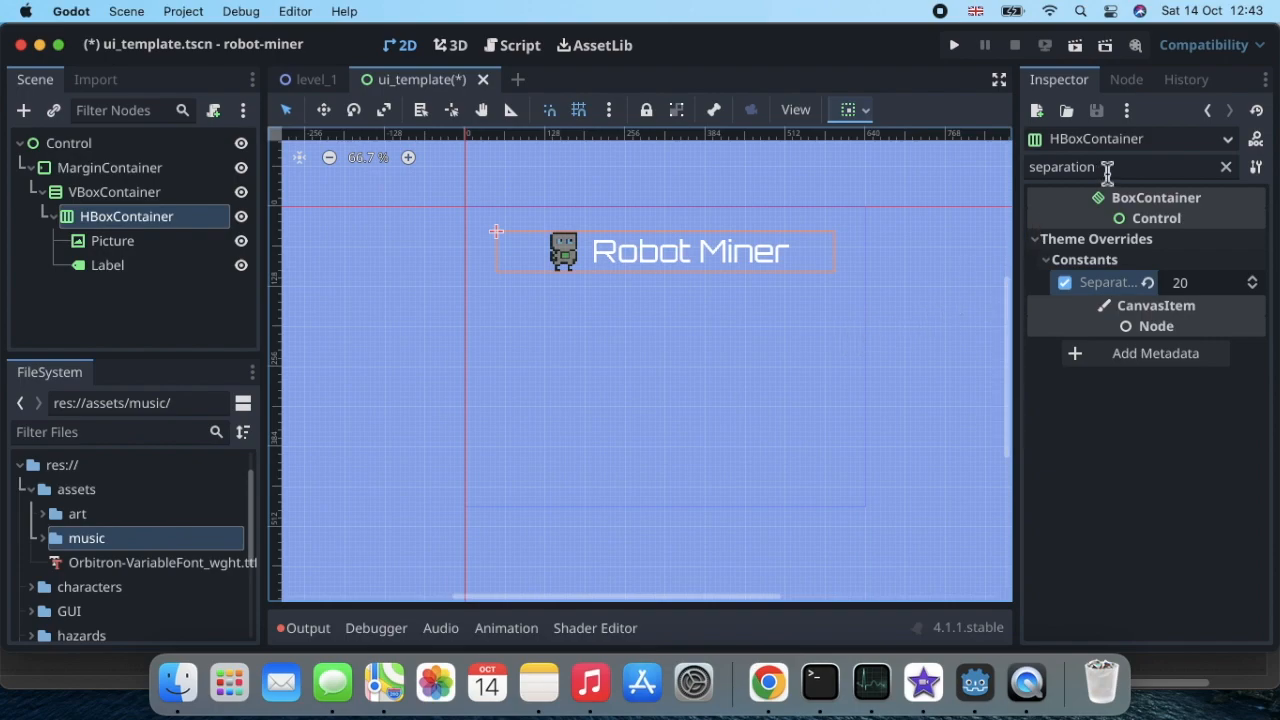
pyautogui.click(1227, 168)
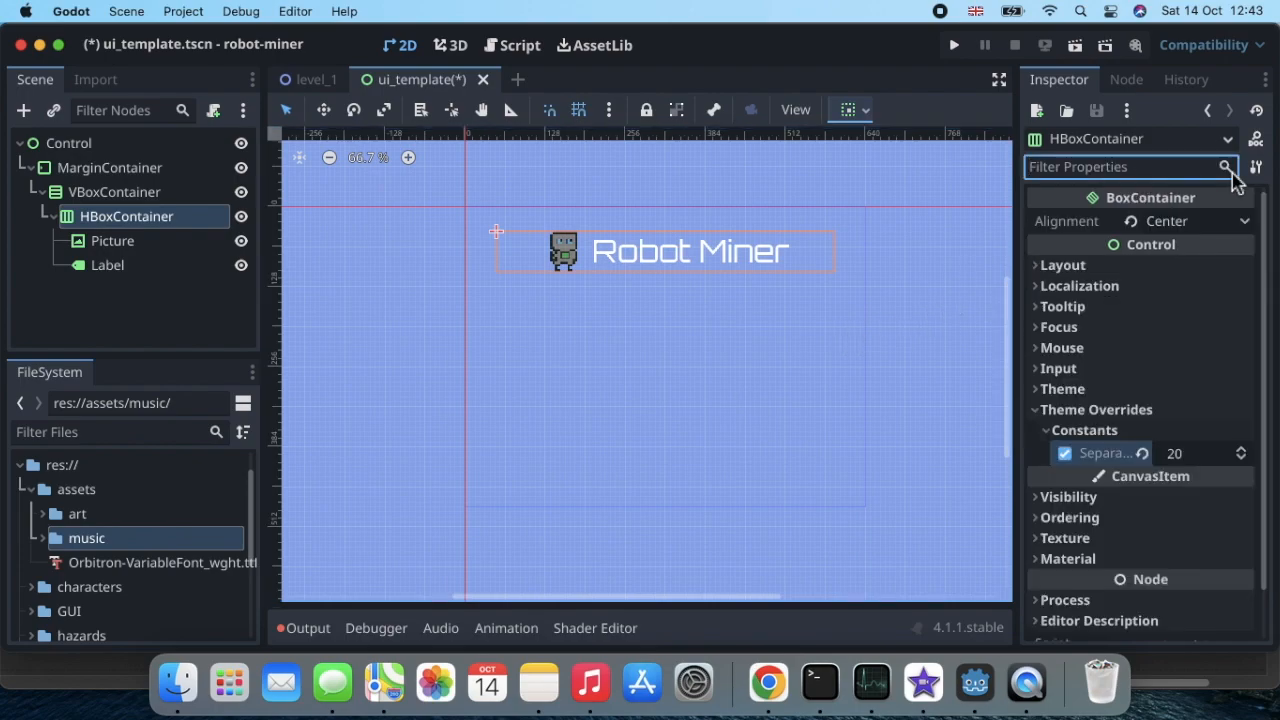
pyautogui.press('super+s')
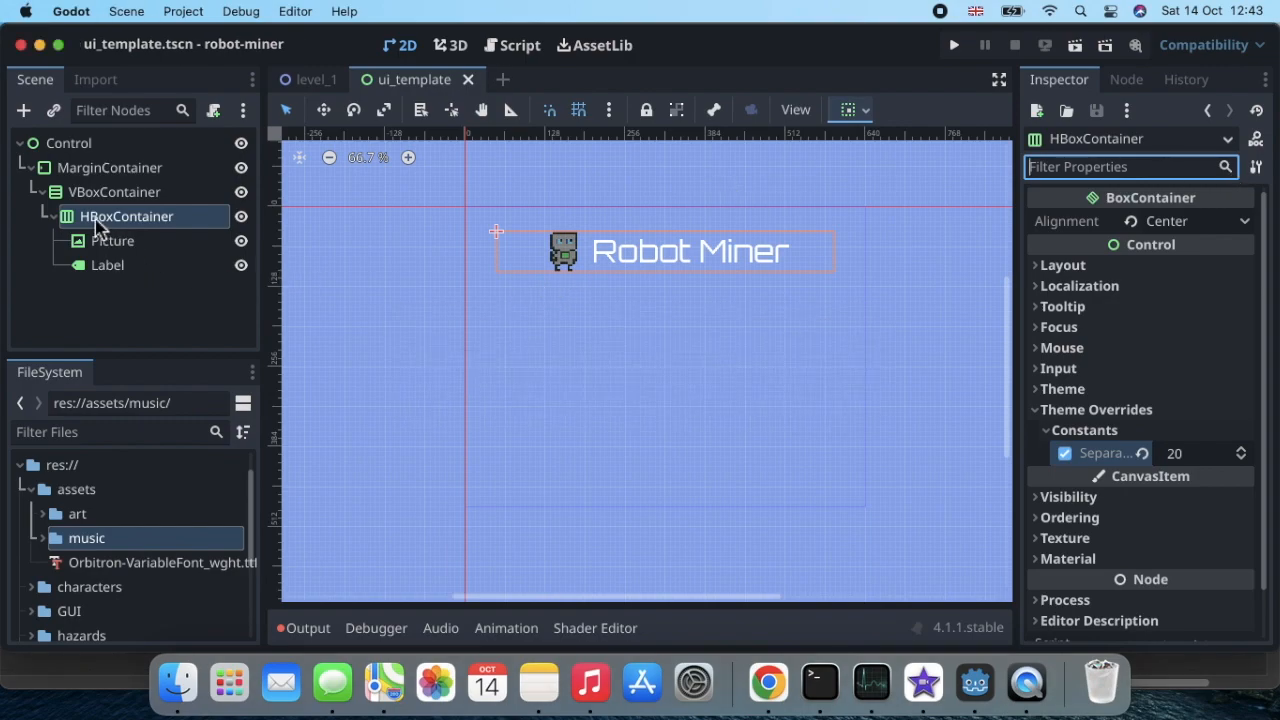
# Step: Collapse the HBoxContainer and VBoxContainer branches in the scene tree
pyautogui.click(55, 217)
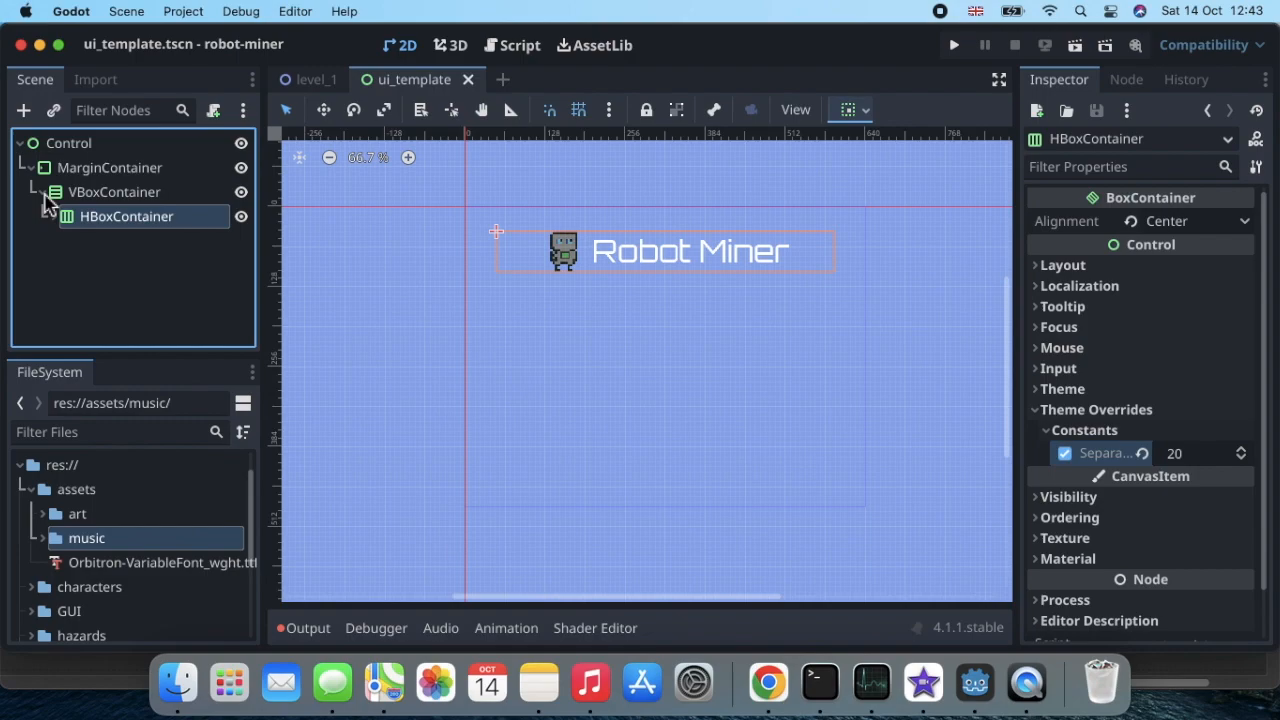
pyautogui.click(44, 194)
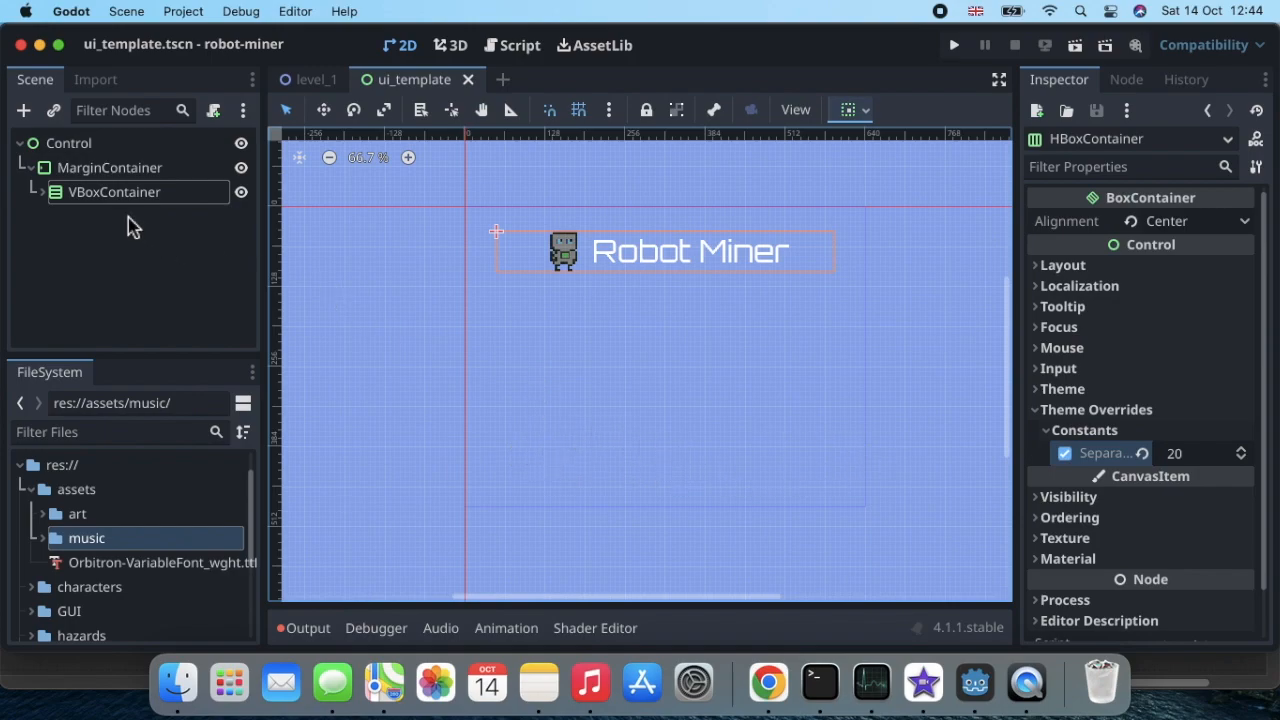
pyautogui.click(36, 172)
pyautogui.click(33, 169)
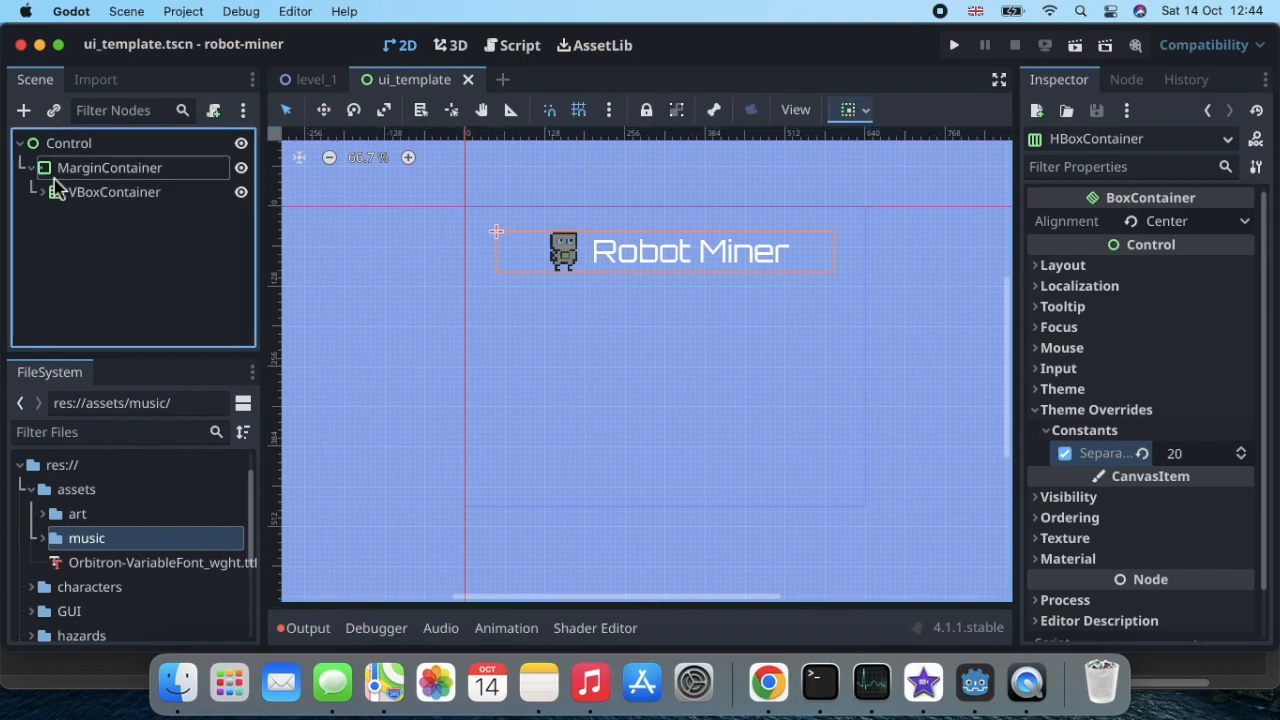
# Step: Add a Label node as a child of the VBoxContainer and name it MessageLargeFont
pyautogui.click(58, 196)
pyautogui.click(43, 193)
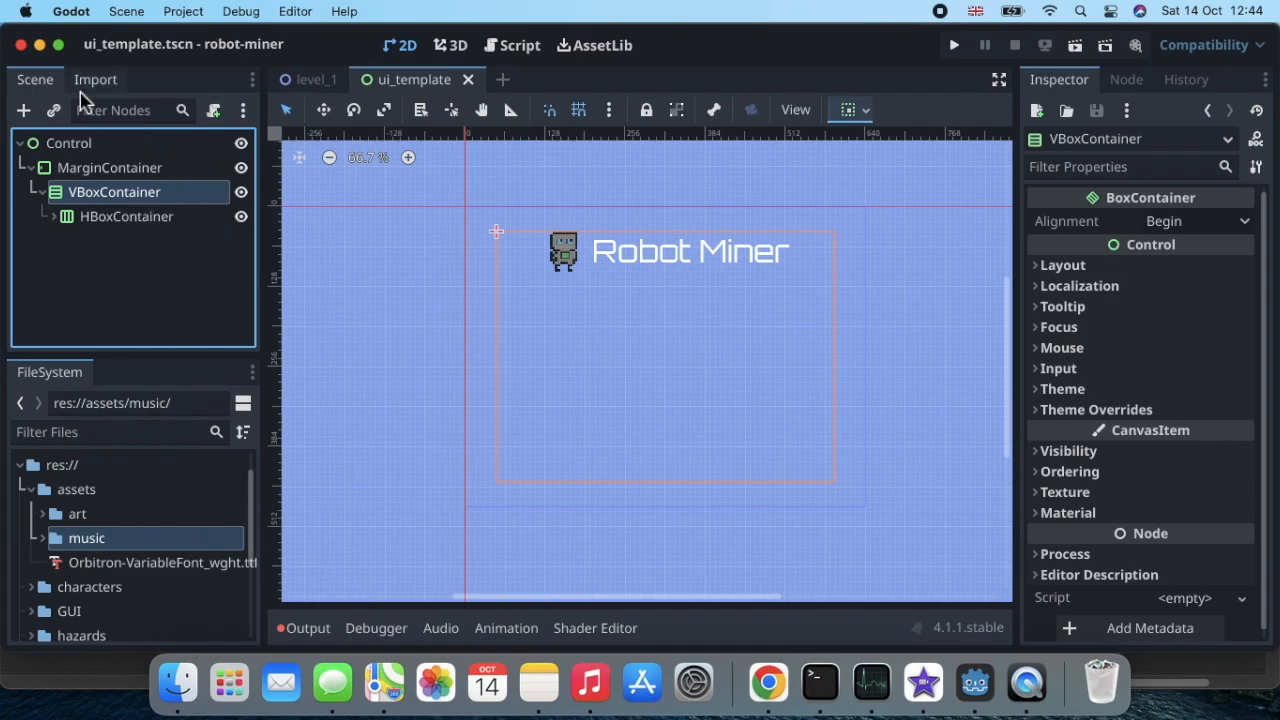
pyautogui.click(24, 111)
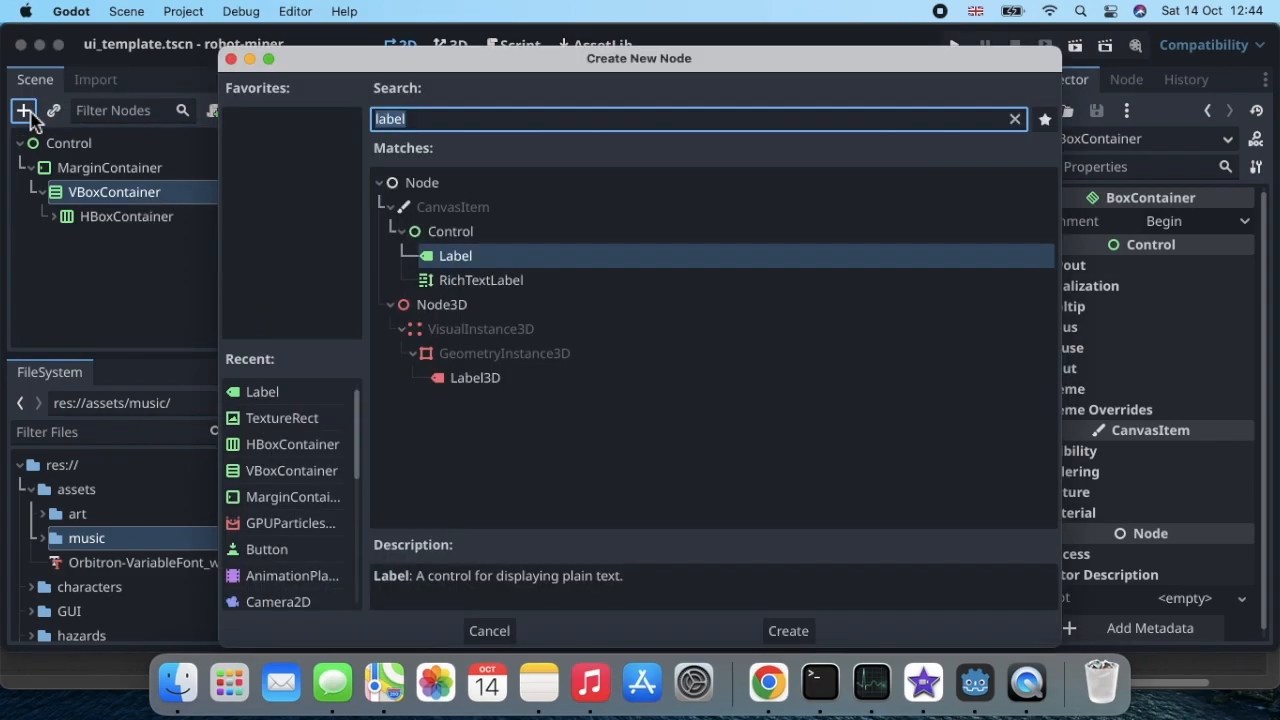
pyautogui.doubleClick(523, 257)
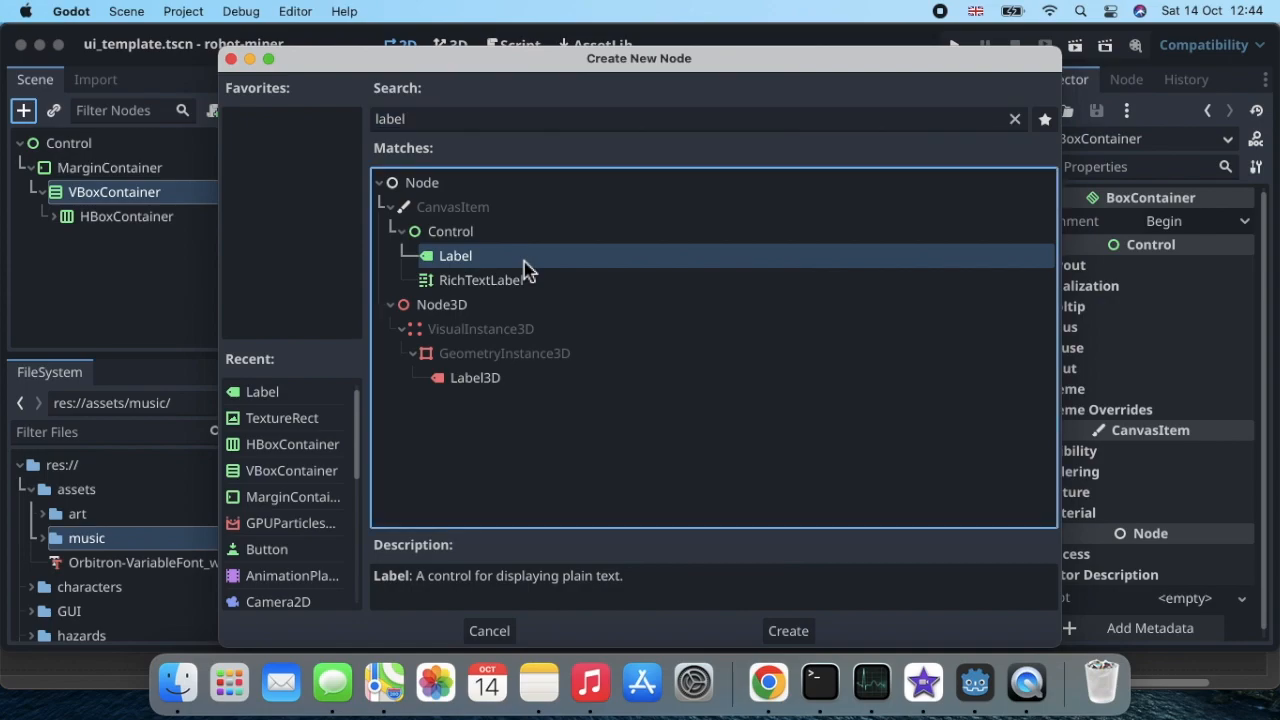
pyautogui.doubleClick(145, 251)
pyautogui.write('Me')
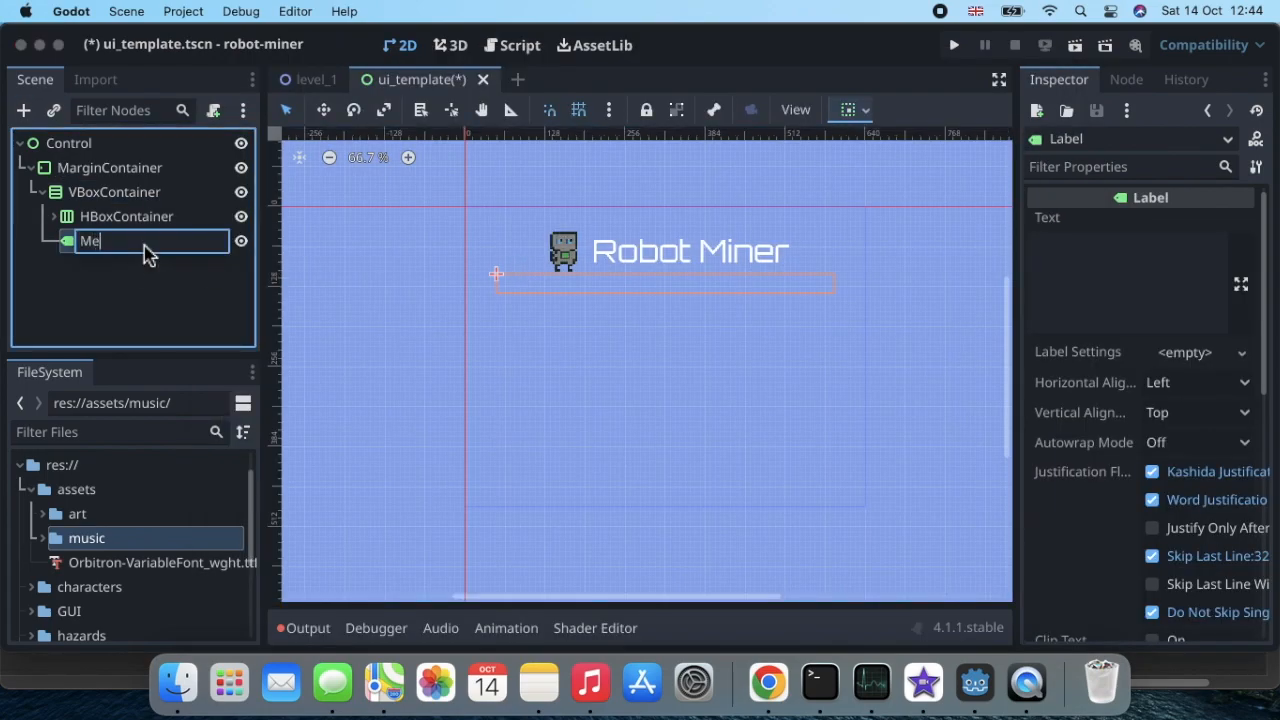
pyautogui.write('ssageLargeFont')
pyautogui.press('Return')
pyautogui.doubleClick(166, 246)
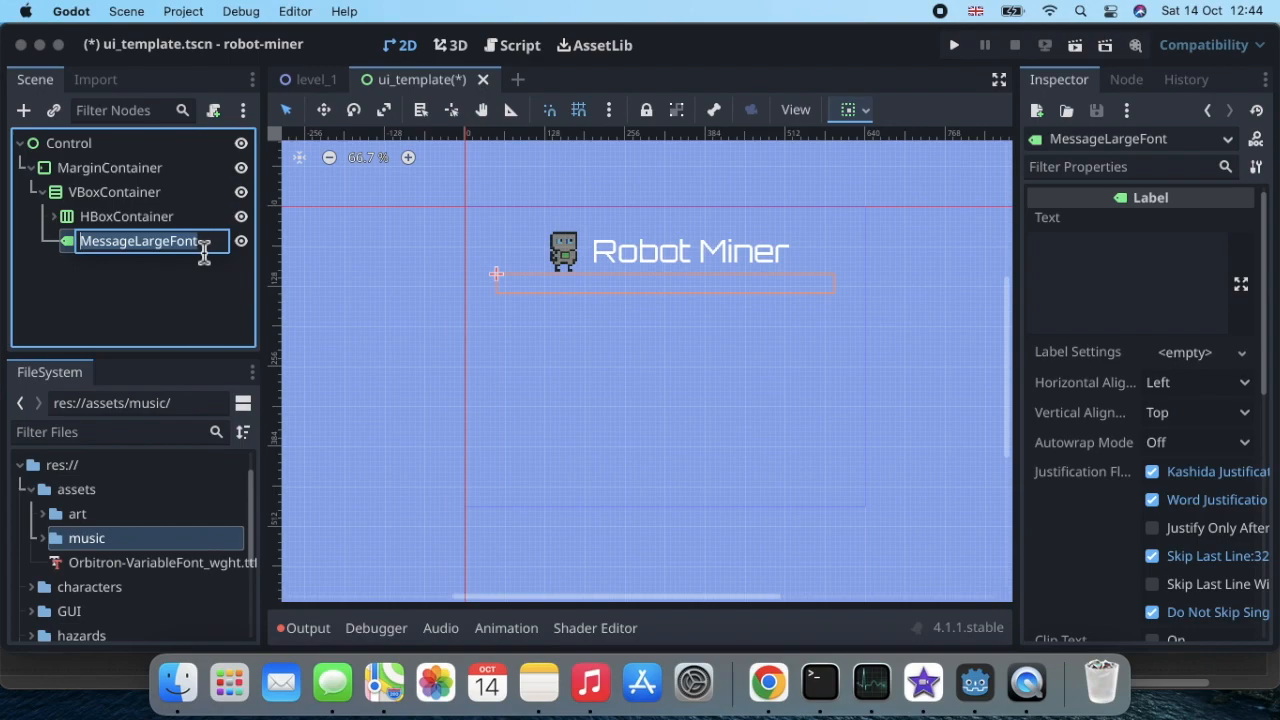
pyautogui.press('Return')
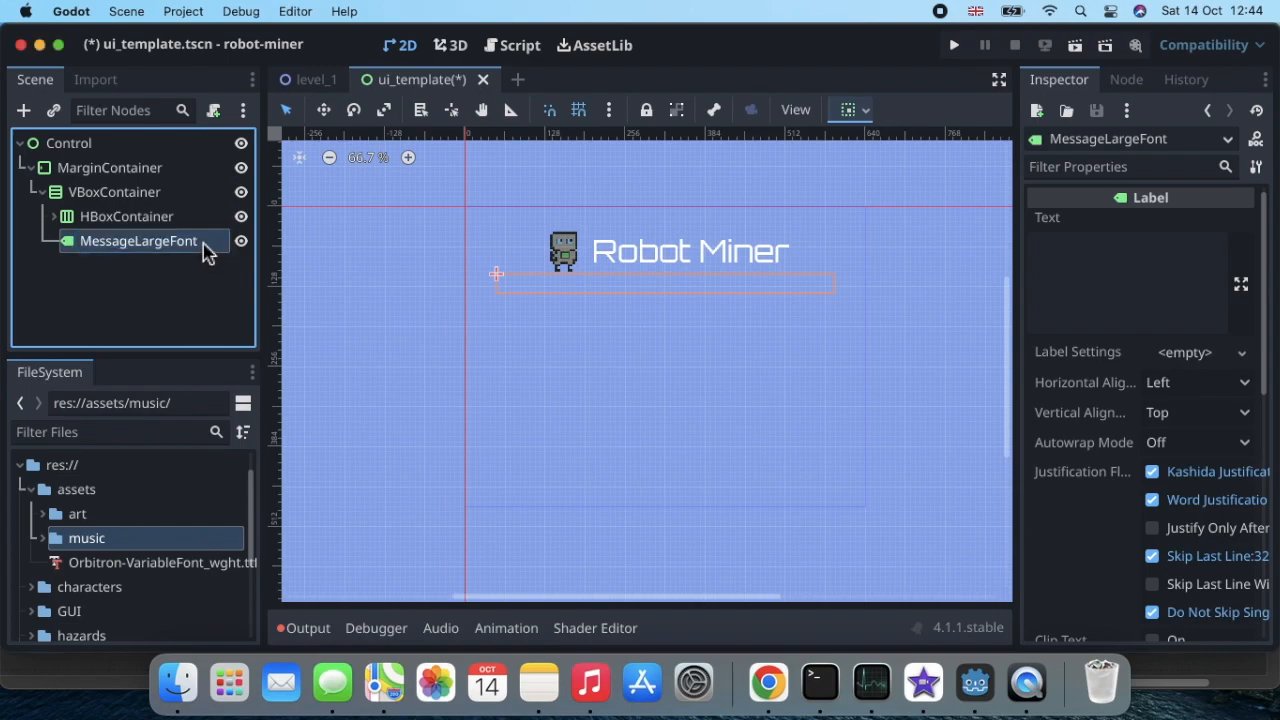
# Step: Duplicate the MessageLargeFont label and rename the copy MessageSmallFont
pyautogui.press('super+d')
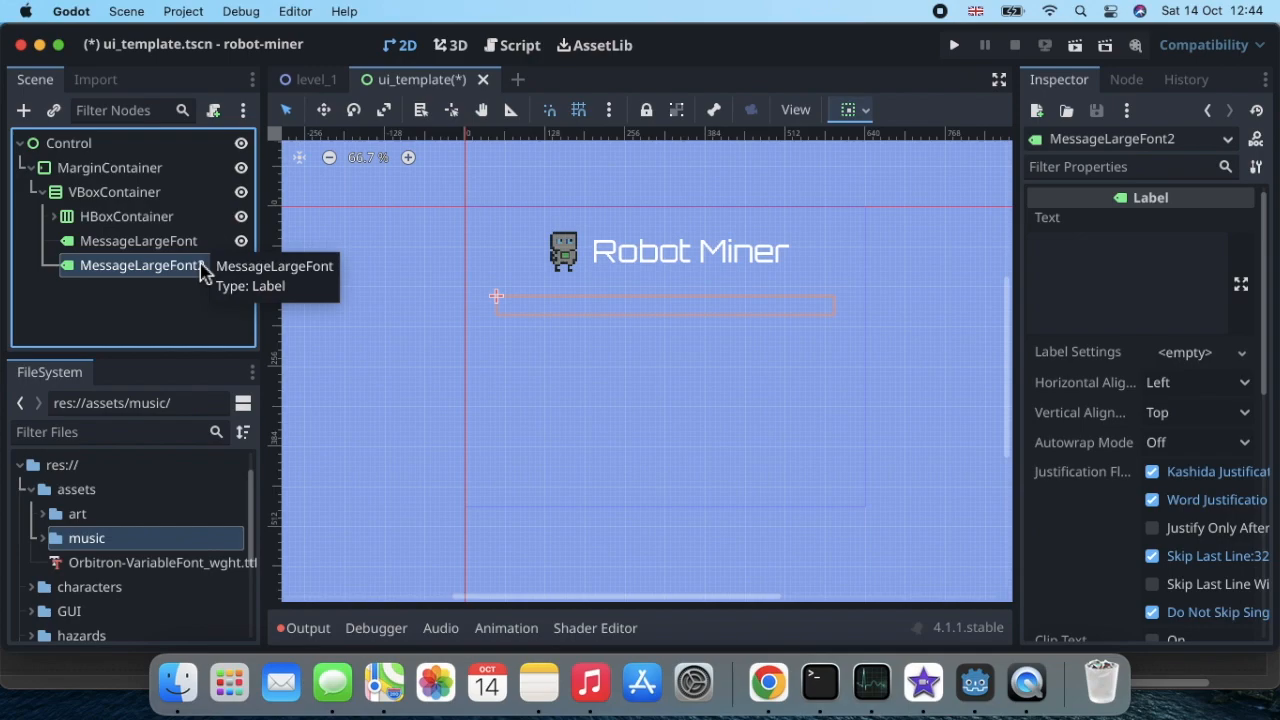
pyautogui.doubleClick(205, 267)
pyautogui.click(212, 269)
pyautogui.press('BackSpace')
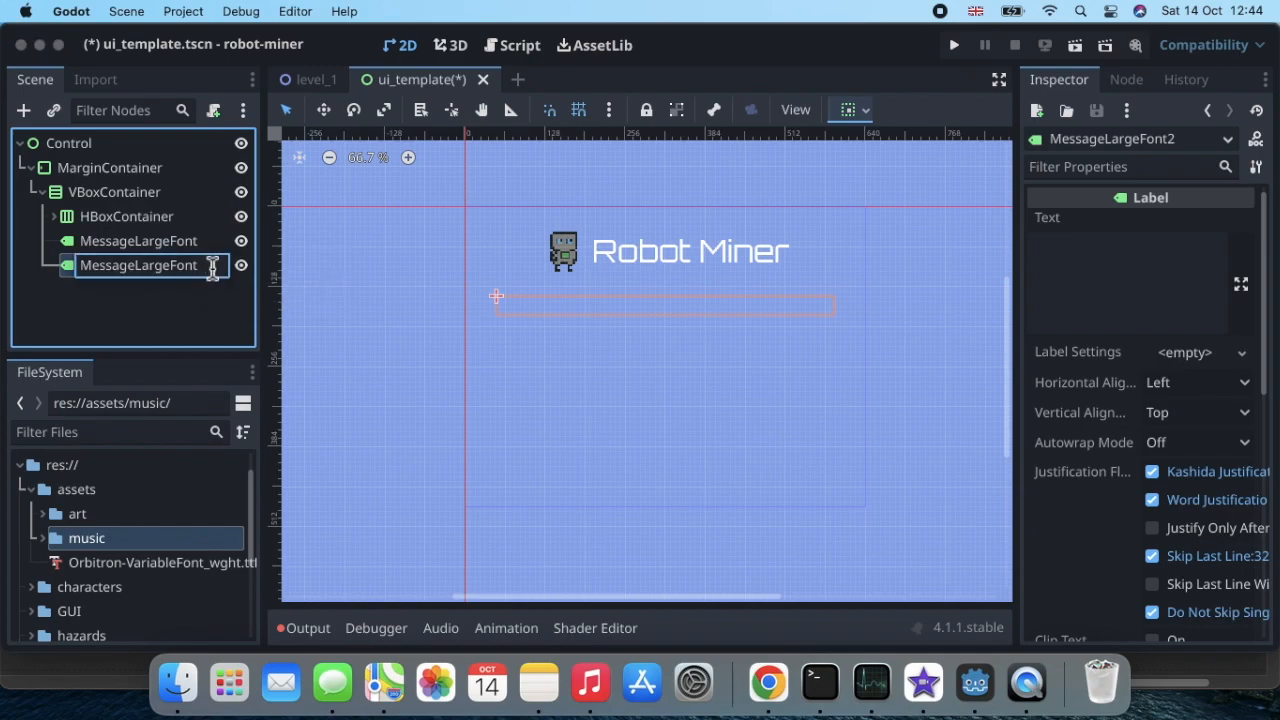
pyautogui.press('BackSpace')
pyautogui.press('BackSpace')
pyautogui.press('BackSpace')
pyautogui.press('BackSpace')
pyautogui.press('BackSpace')
pyautogui.write('Small')
pyautogui.press('Return')
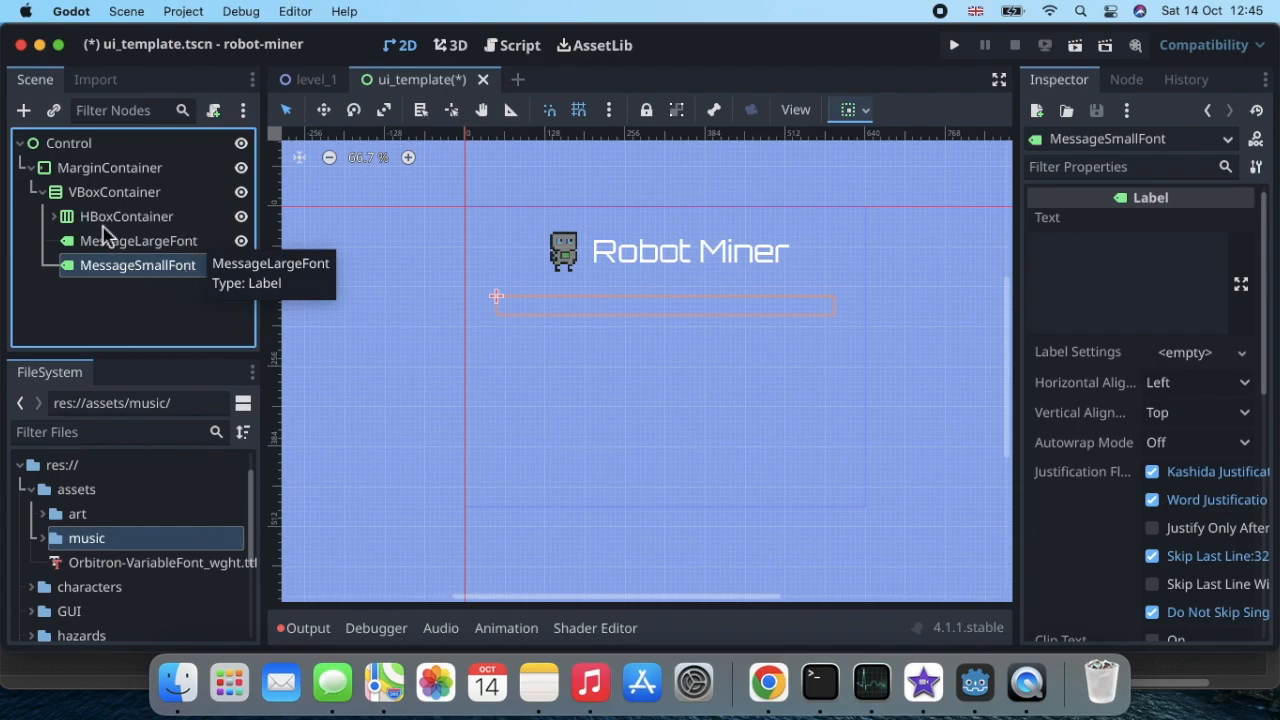
# Step: Add a Button node as a child of the VBoxContainer, below the two message labels
pyautogui.click(125, 197)
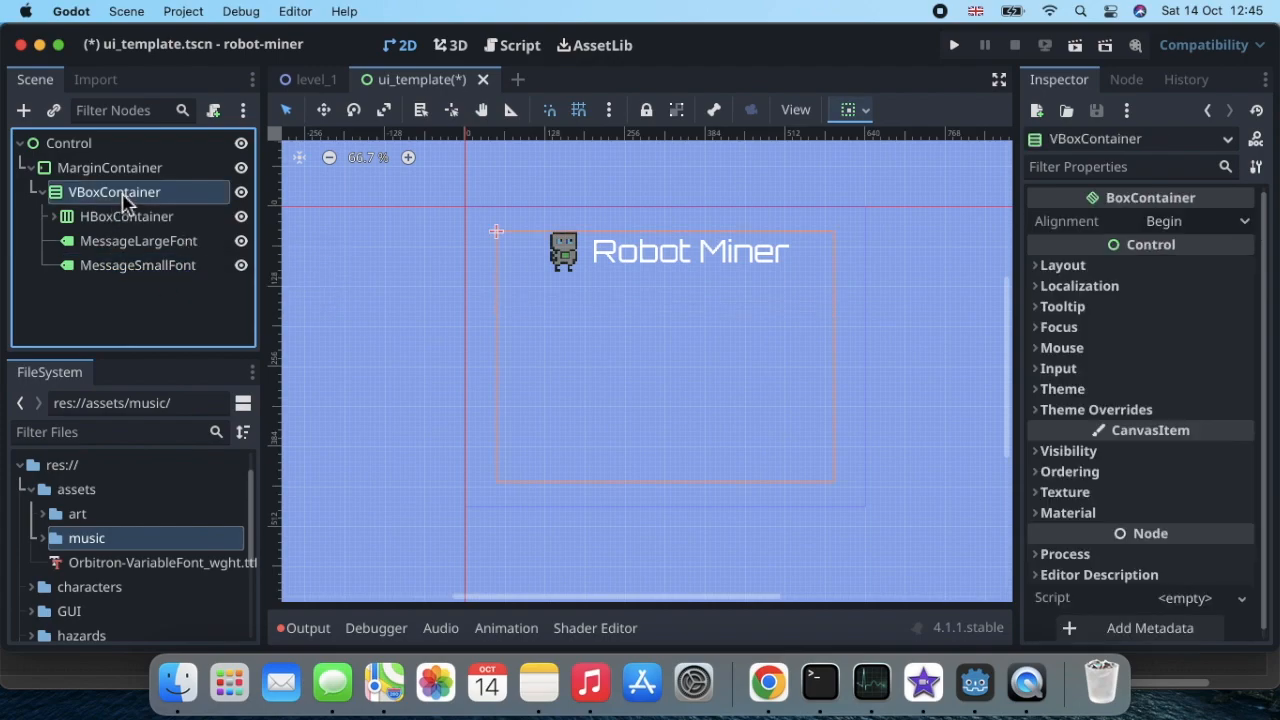
pyautogui.click(25, 115)
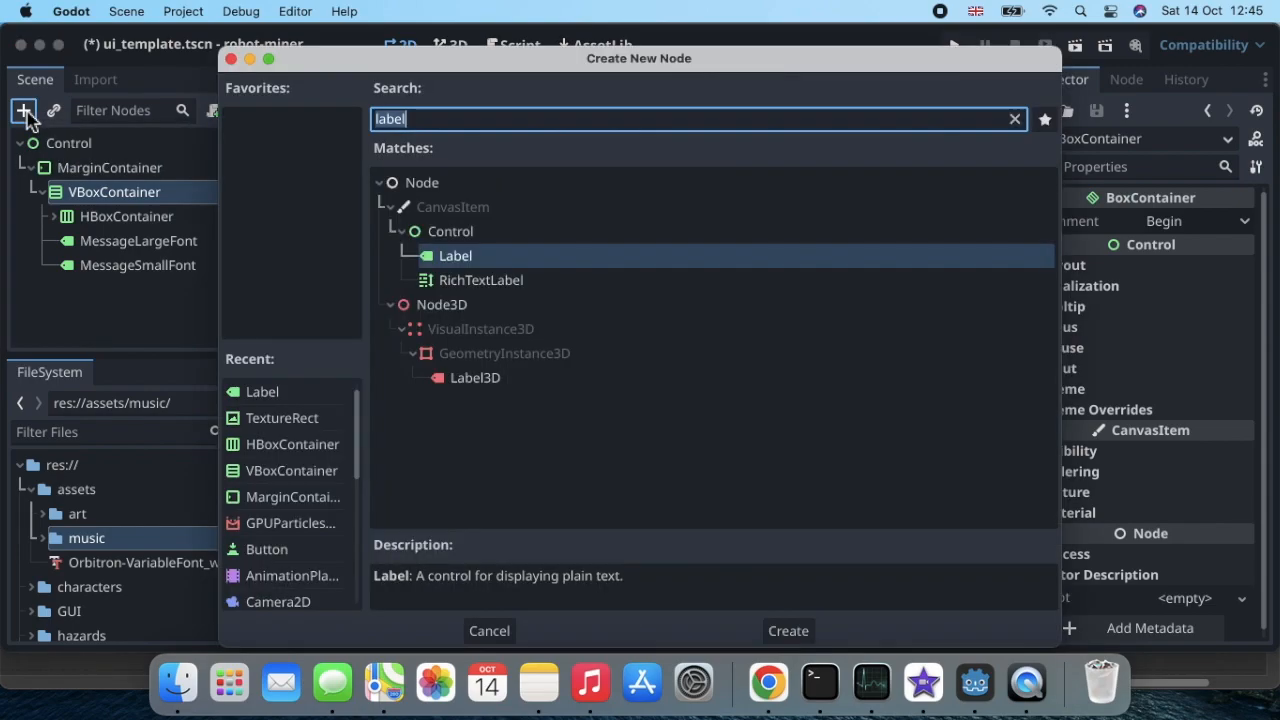
pyautogui.write('bo')
pyautogui.press('BackSpace')
pyautogui.write('itt')
pyautogui.press('BackSpace')
pyautogui.press('BackSpace')
pyautogui.press('BackSpace')
pyautogui.write('o')
pyautogui.press('BackSpace')
pyautogui.write('u')
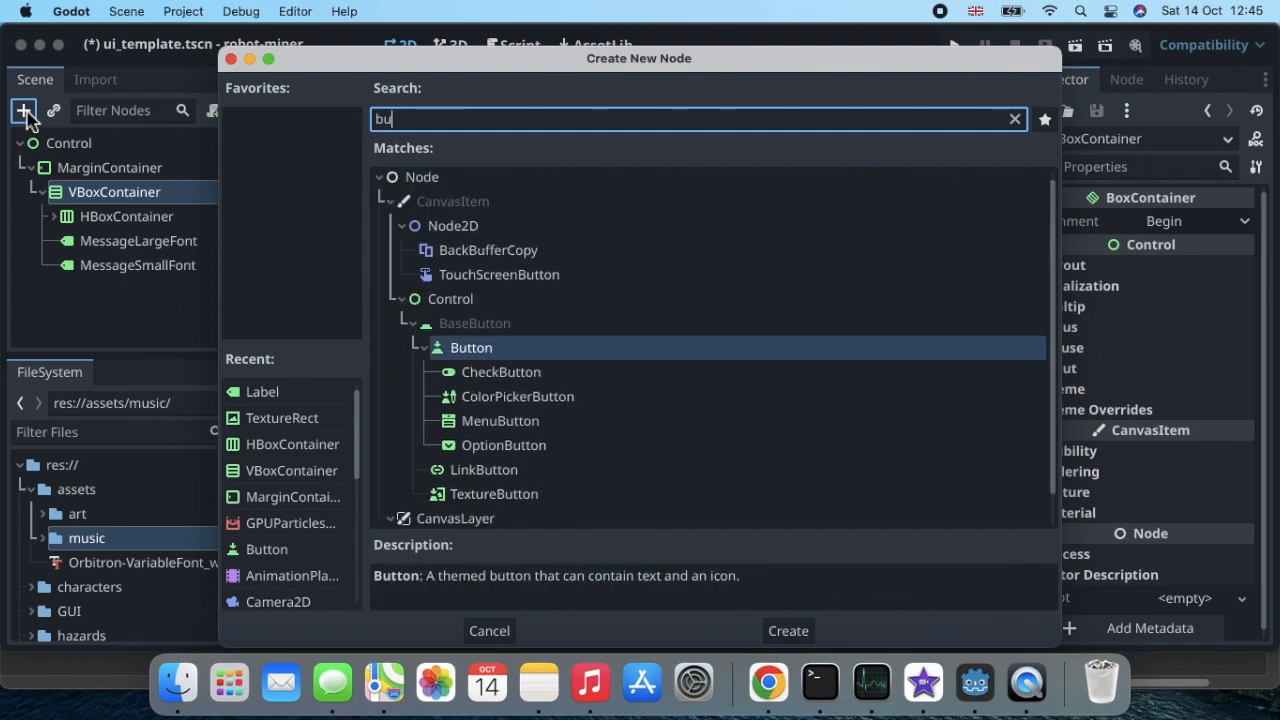
pyautogui.write('tt')
pyautogui.click(543, 285)
pyautogui.doubleClick(543, 284)
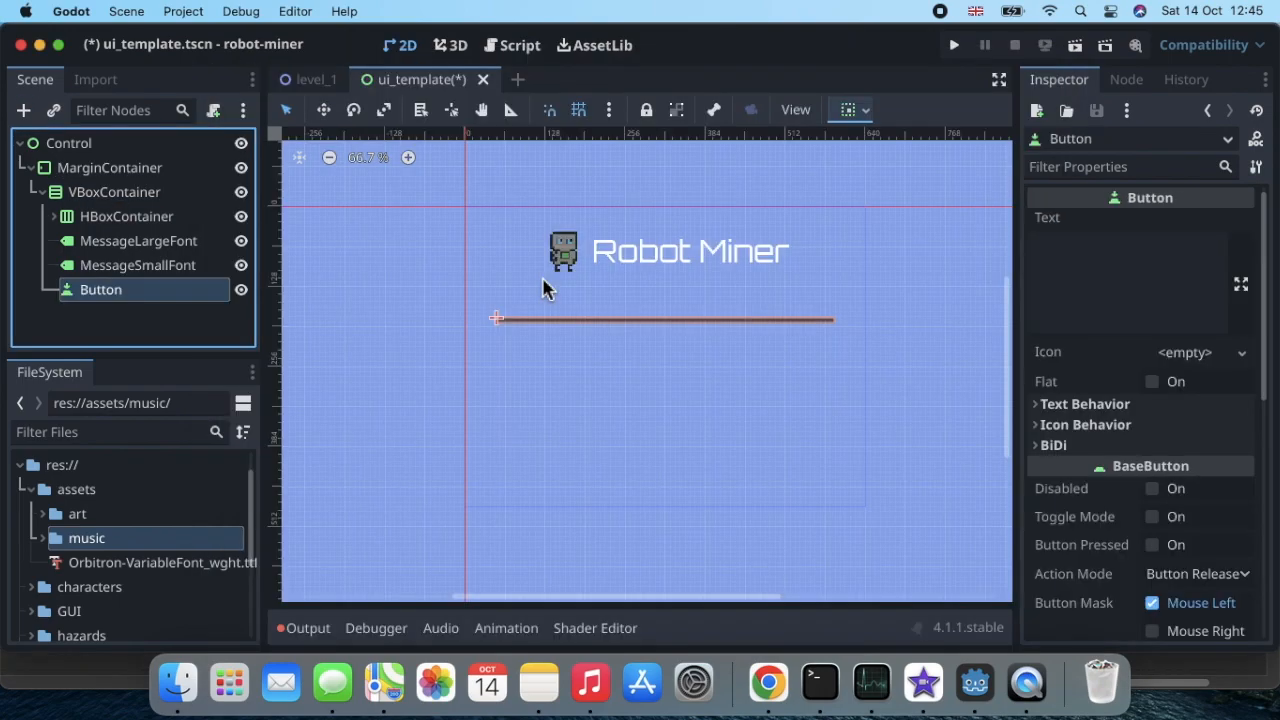
# Step: Rename the Button node under the VBoxContainer as ButtonPlay
pyautogui.click(175, 304)
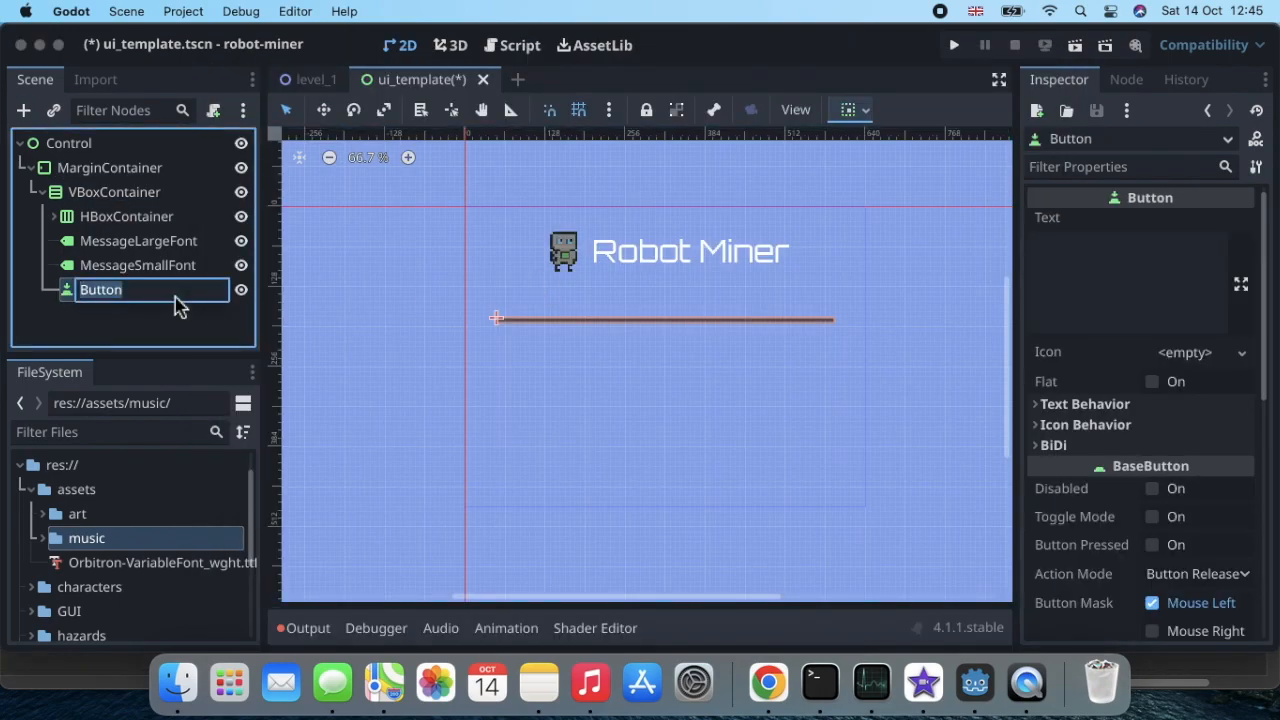
pyautogui.press('Right')
pyautogui.write('Play')
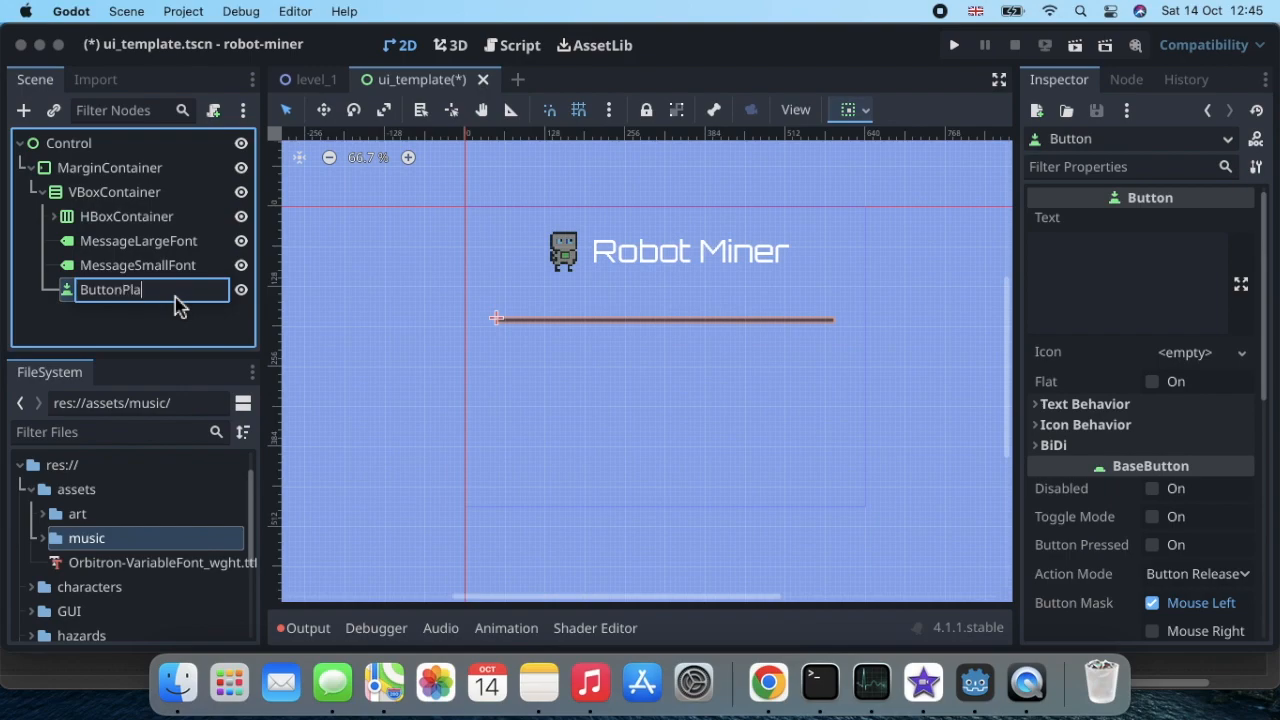
pyautogui.press('Return')
pyautogui.click(177, 332)
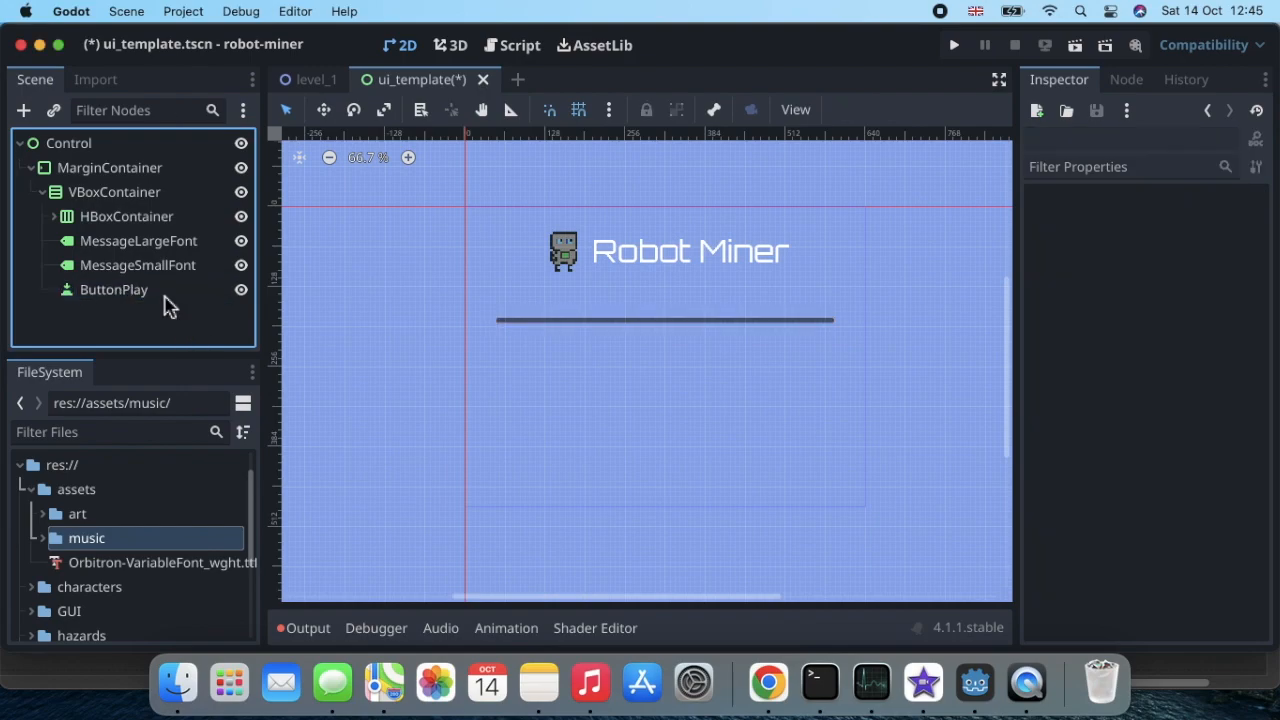
# Step: Duplicate the ButtonPlay node and rename the copy ButtonQuit
pyautogui.click(165, 292)
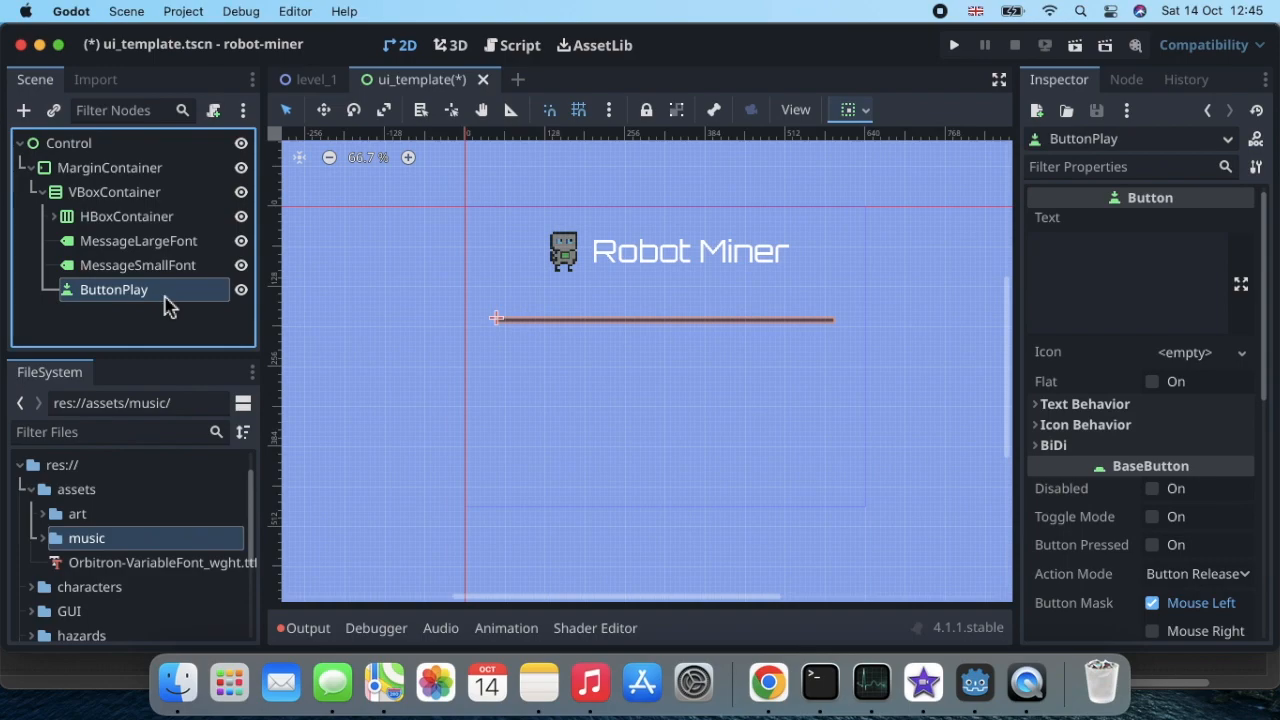
pyautogui.press('super+d')
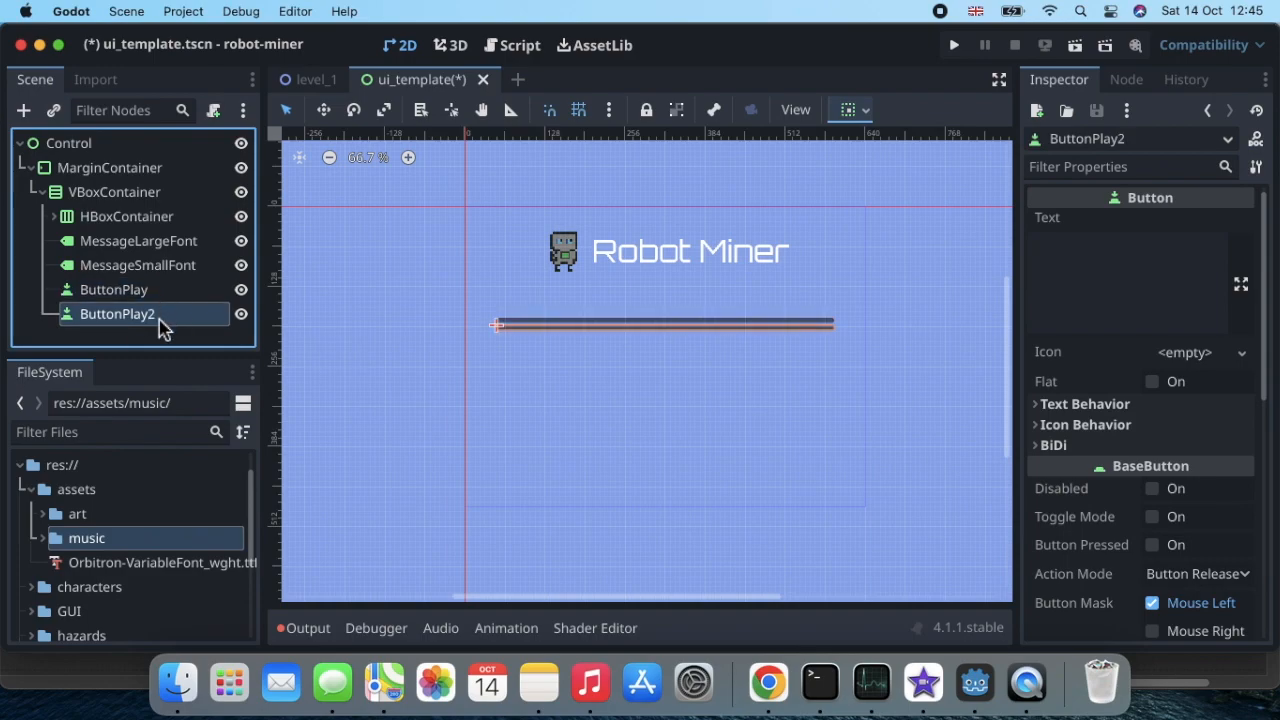
pyautogui.doubleClick(160, 315)
pyautogui.click(165, 318)
pyautogui.press('BackSpace')
pyautogui.press('BackSpace')
pyautogui.press('BackSpace')
pyautogui.press('BackSpace')
pyautogui.press('BackSpace')
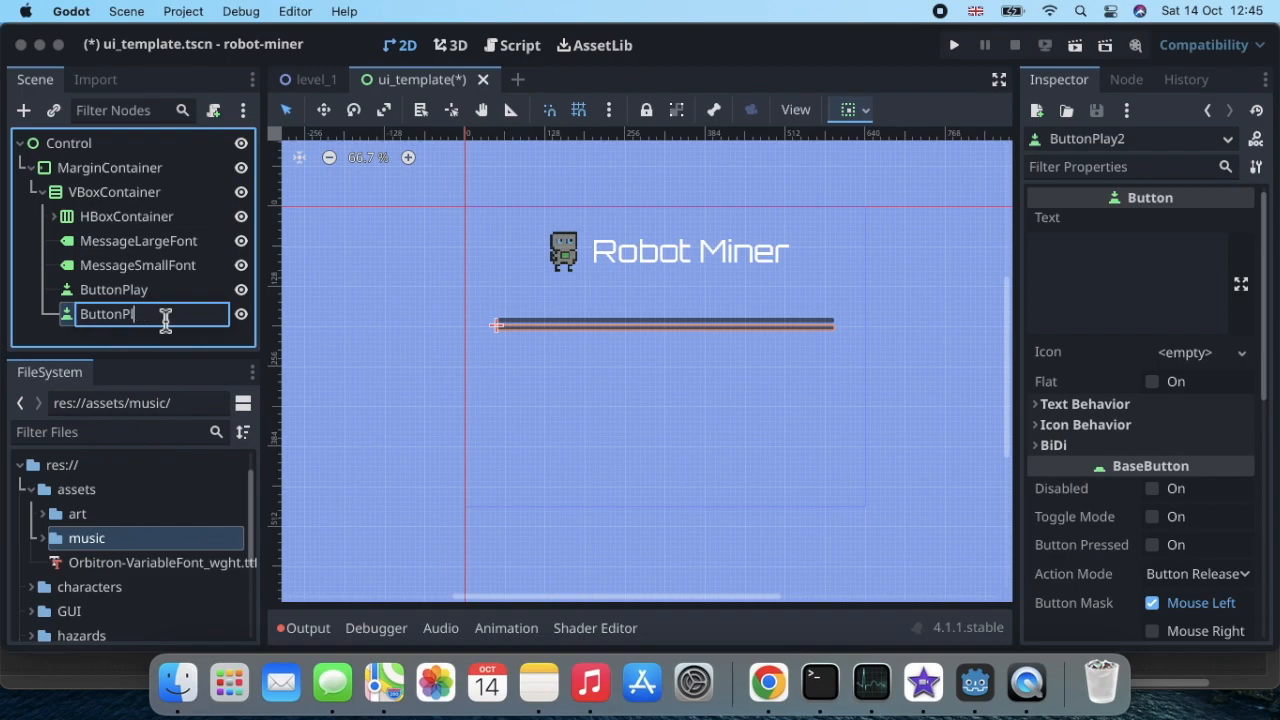
pyautogui.write('Quit')
pyautogui.press('Return')
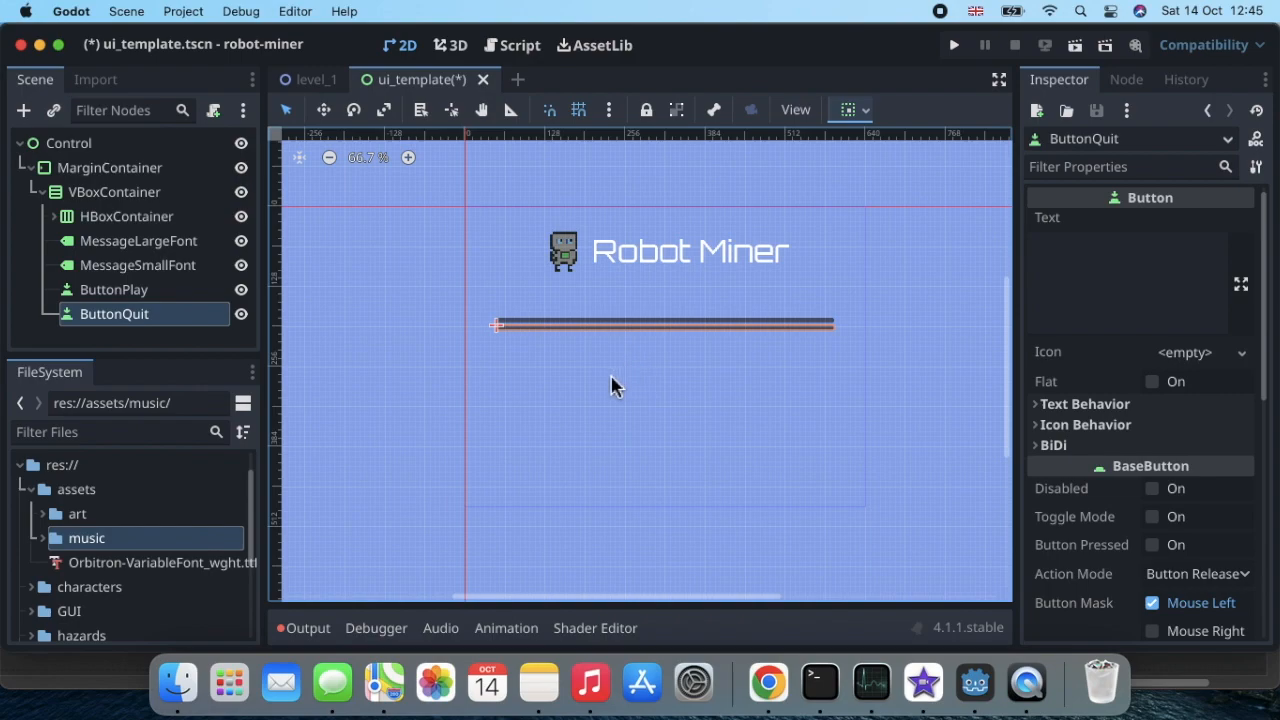
# Step: Set the text of the ButtonQuit node to "Quit"
pyautogui.click(170, 294)
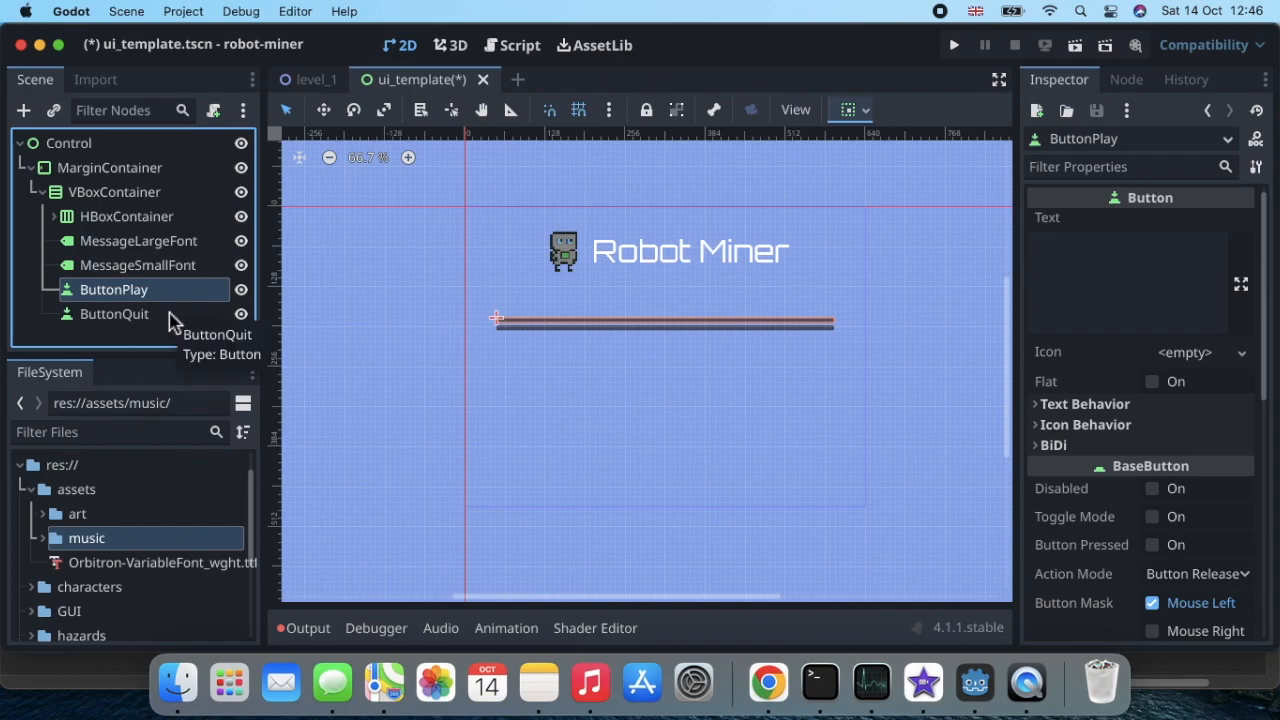
pyautogui.click(170, 318)
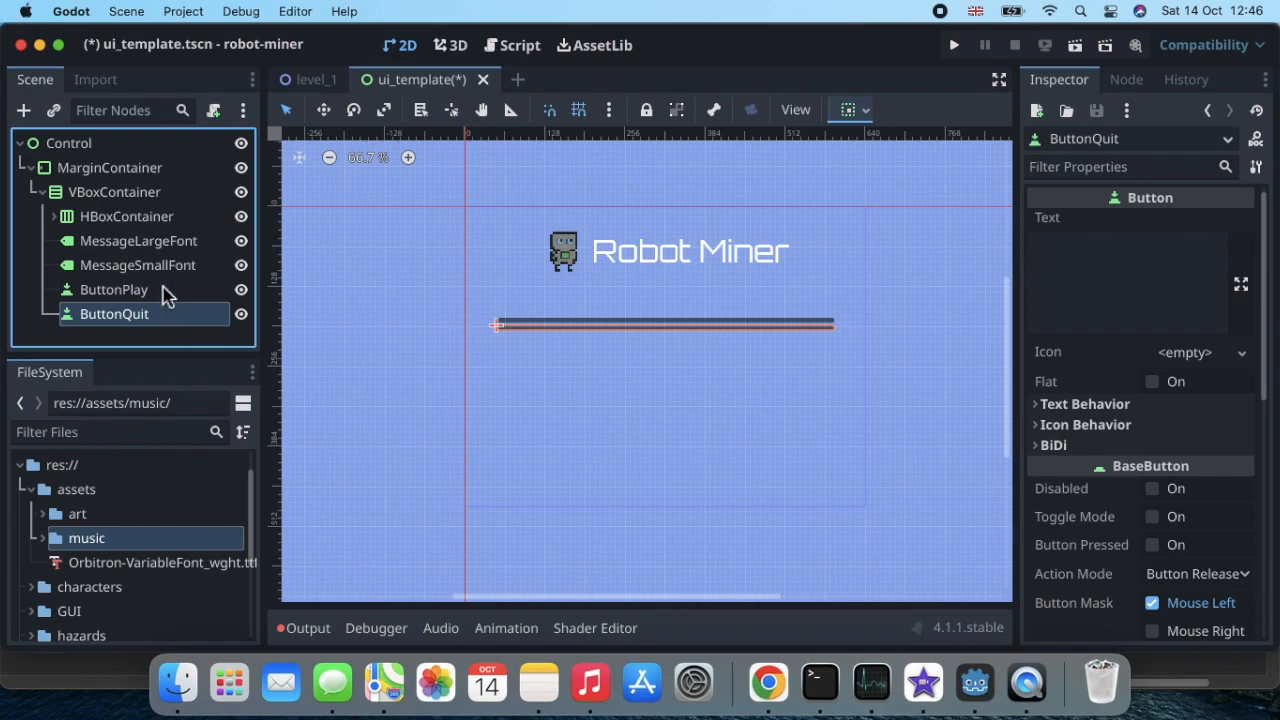
pyautogui.click(160, 299)
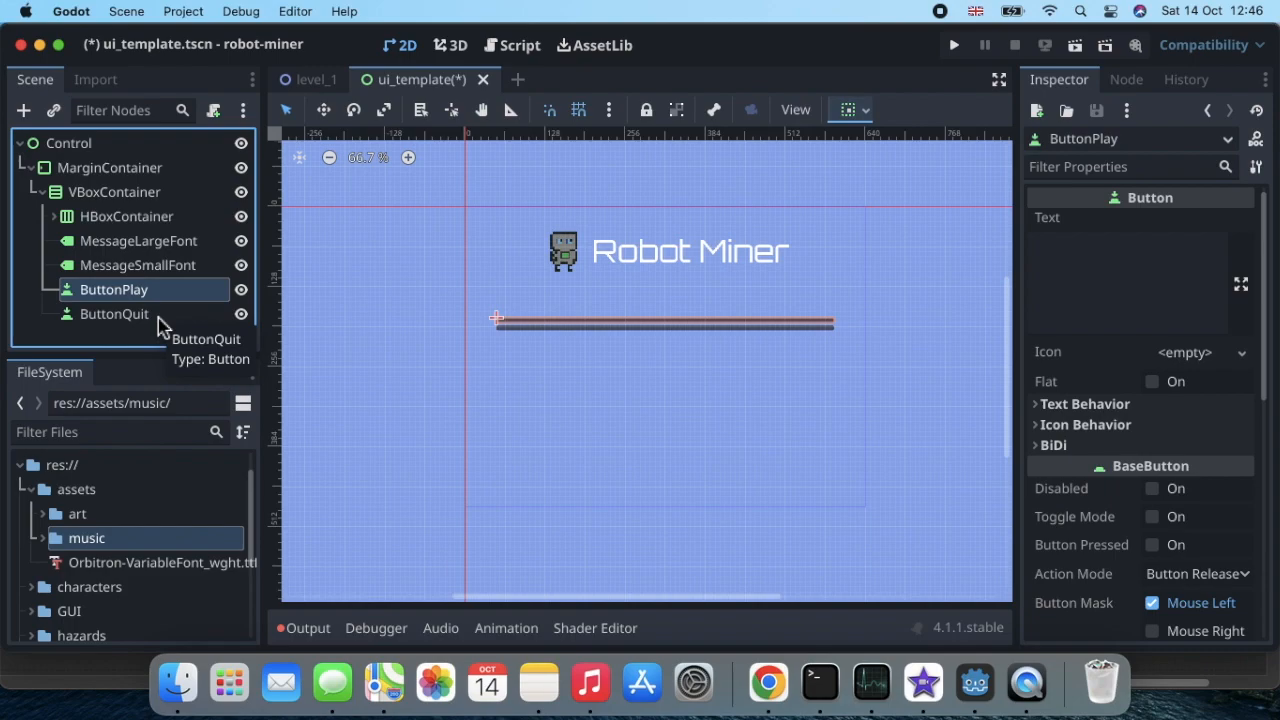
pyautogui.click(160, 318)
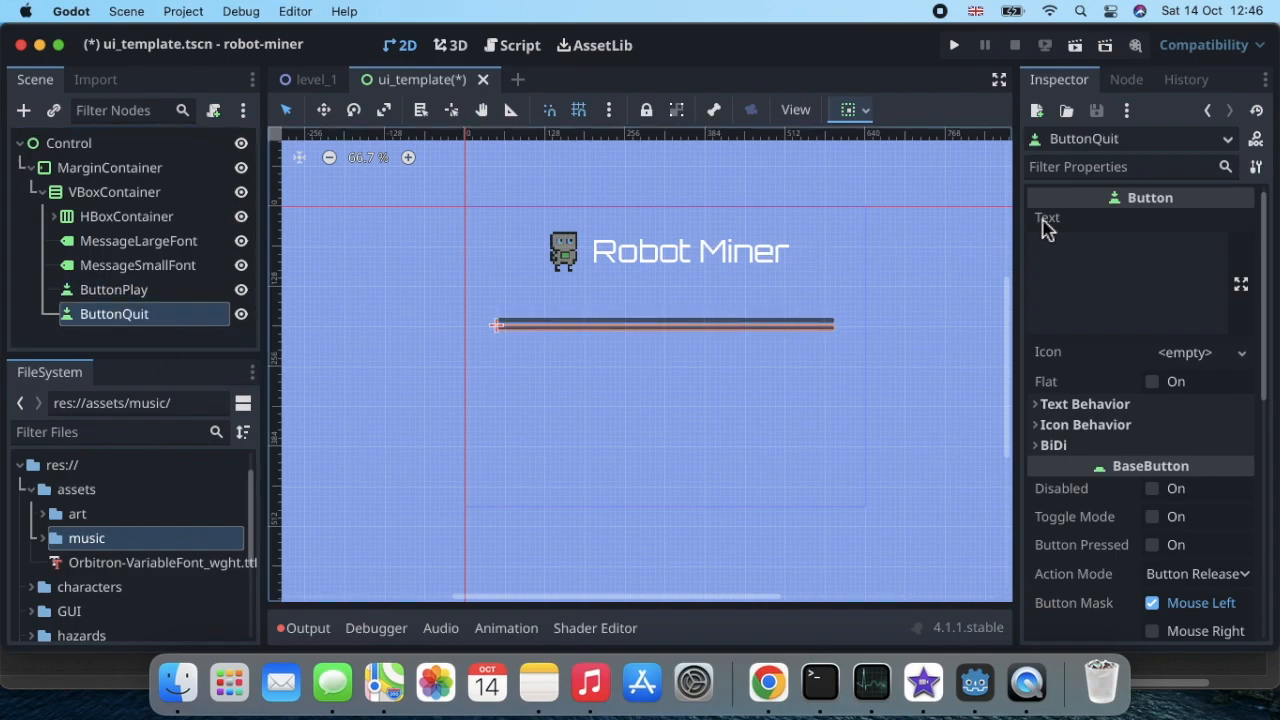
pyautogui.click(1090, 251)
pyautogui.write('Quit')
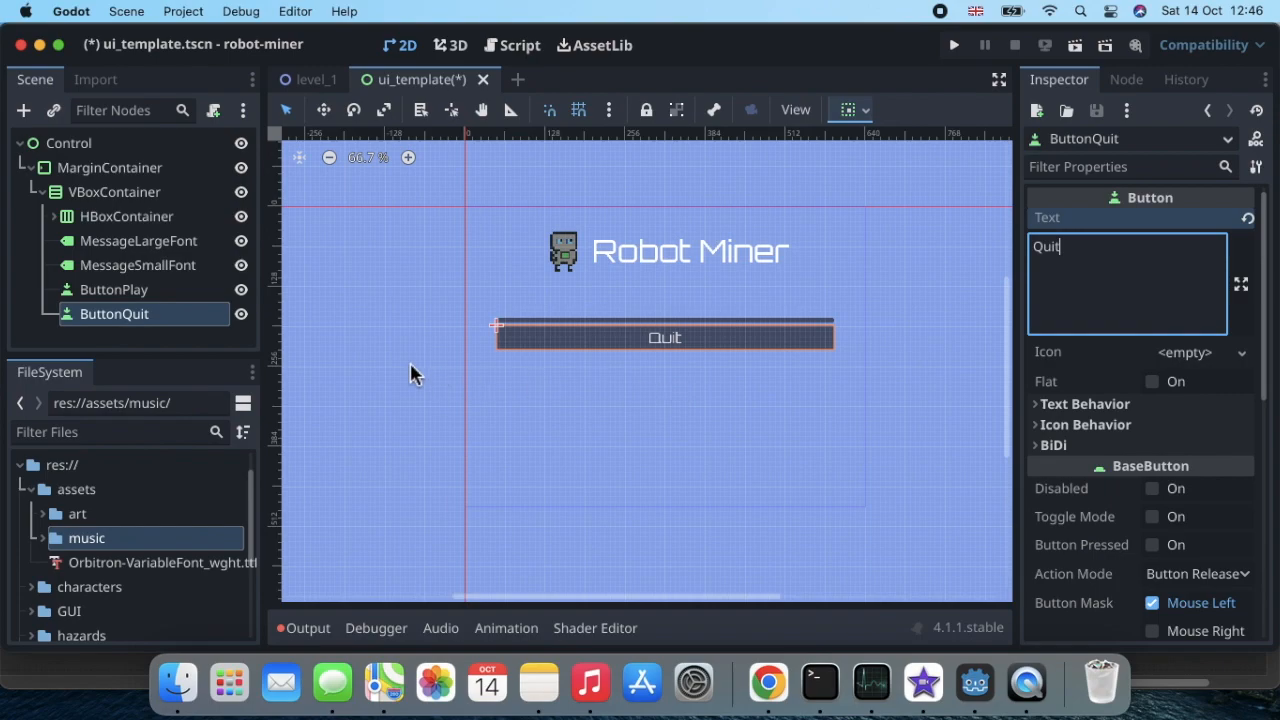
pyautogui.scroll(-10, 1063, 377)
pyautogui.scroll(-1, 1063, 377)
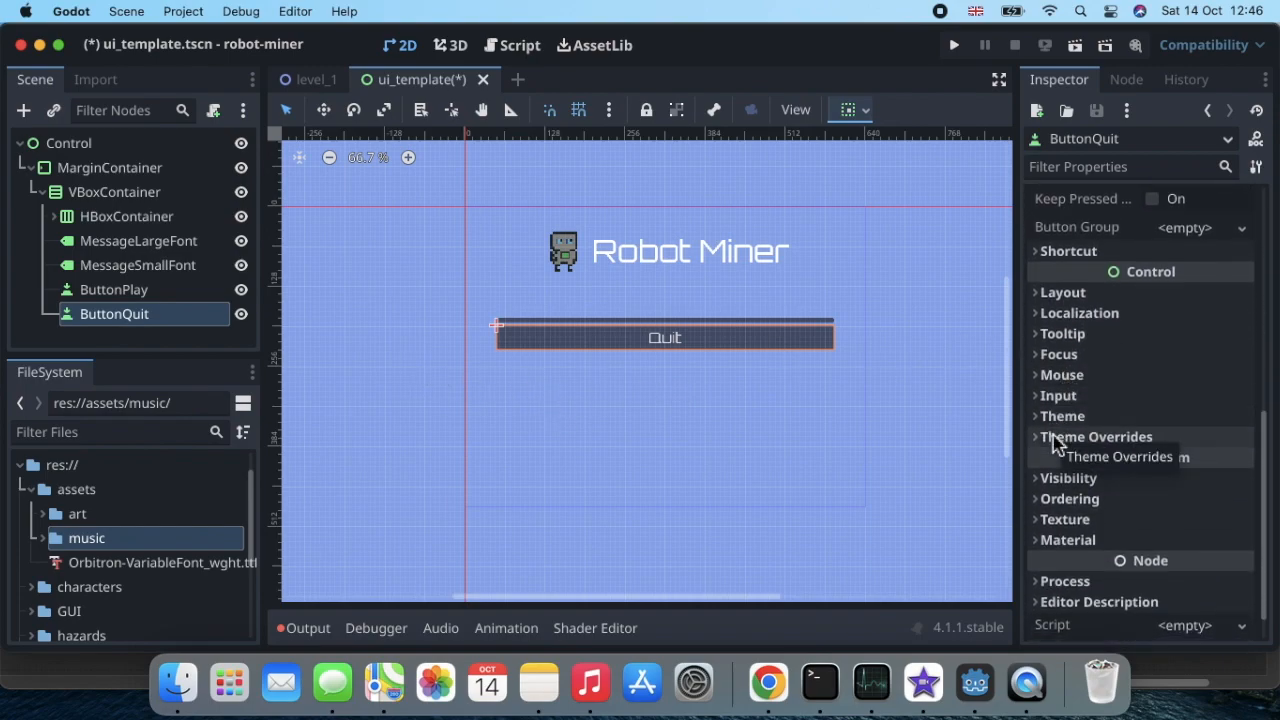
pyautogui.scroll(10, 1060, 440)
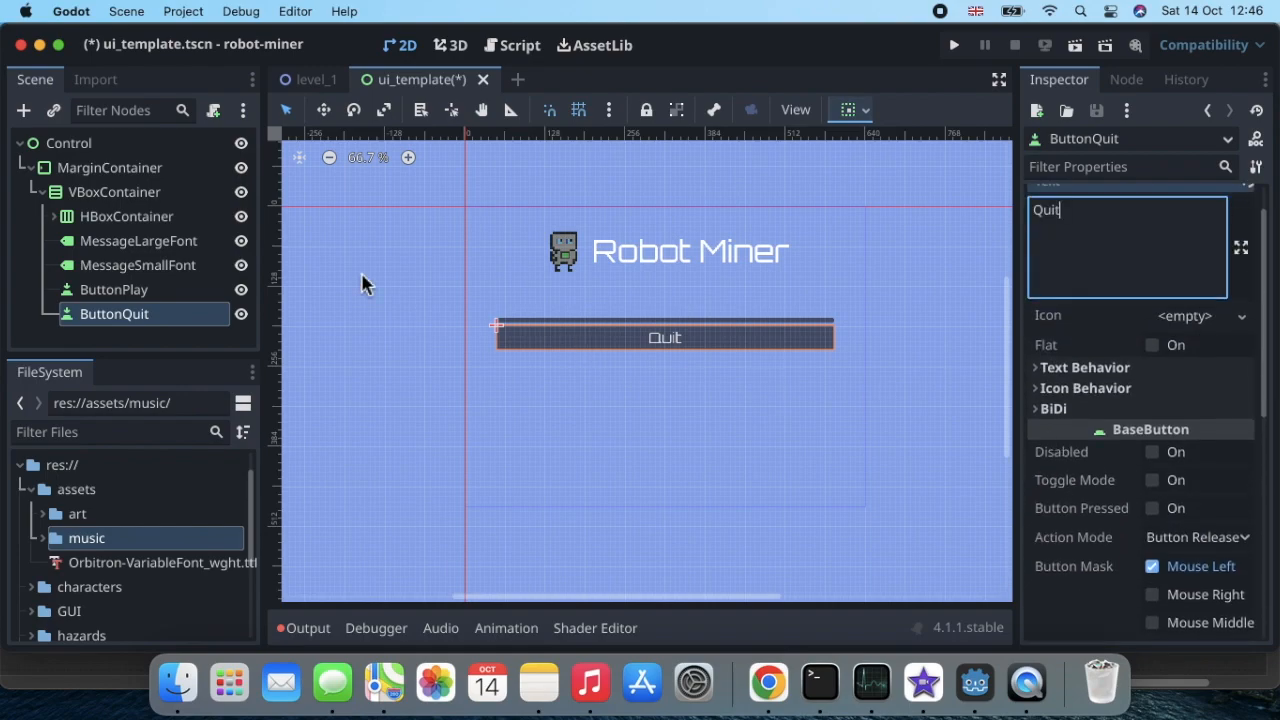
pyautogui.scroll(1, 1066, 363)
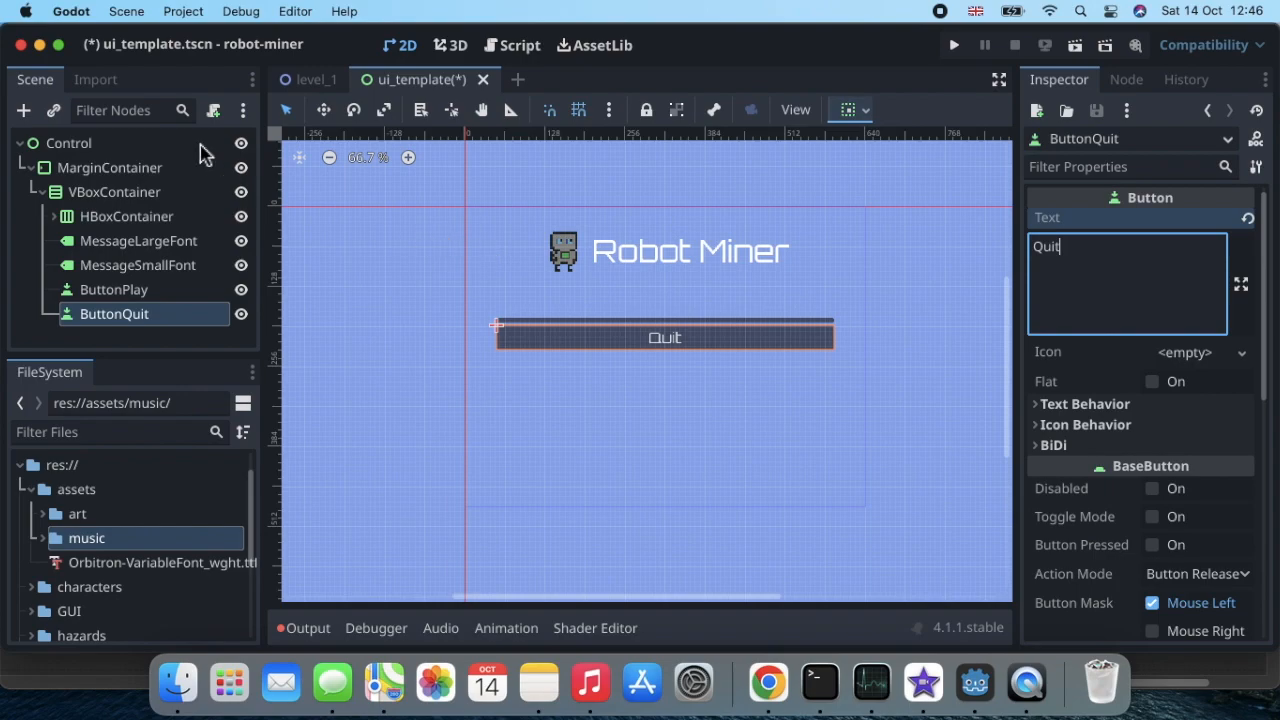
# Step: Attach a new GDScript, res://GUI/ui_template.gd, to the root Control node using the Object: Empty template, and save the scene
pyautogui.click(108, 150)
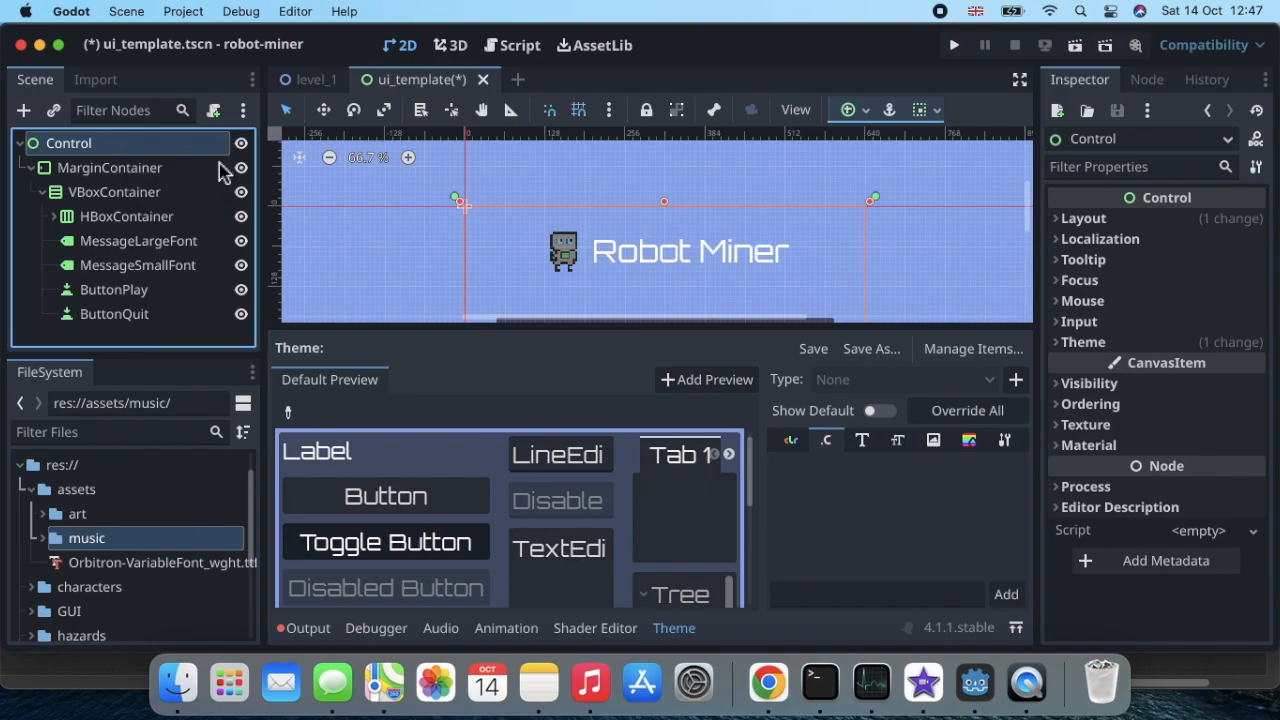
pyautogui.click(214, 111)
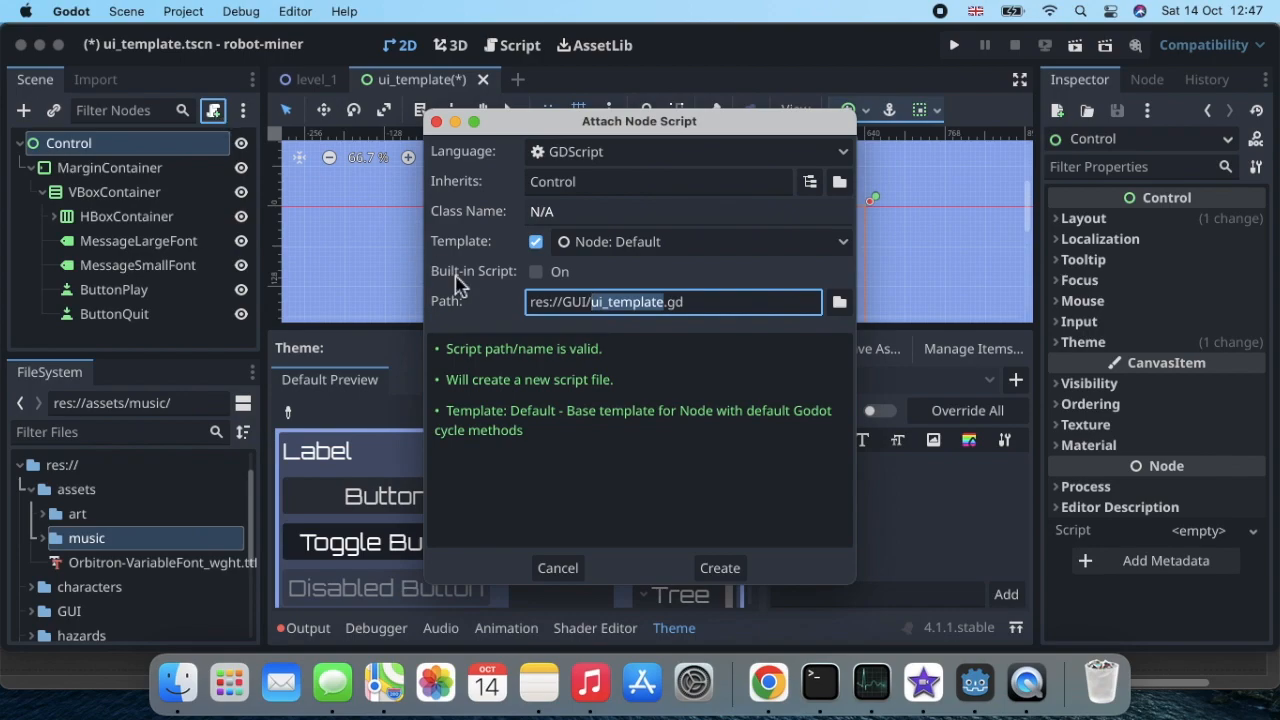
pyautogui.click(710, 252)
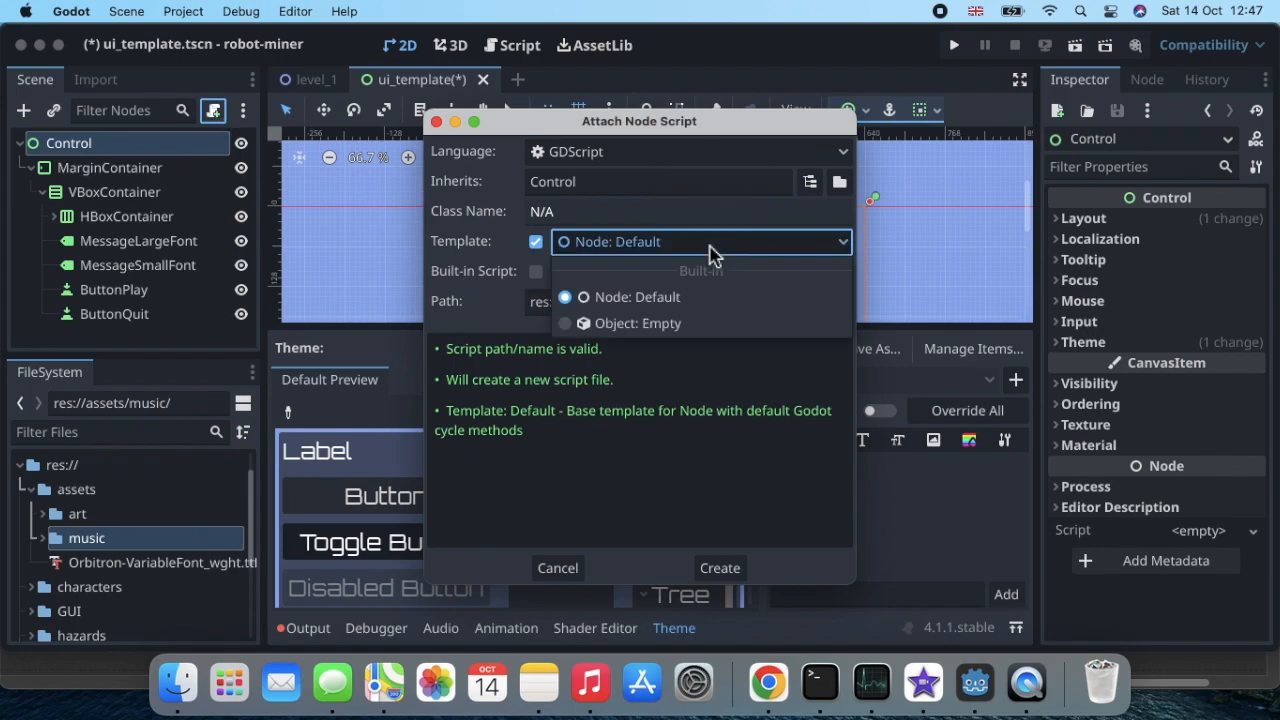
pyautogui.click(699, 325)
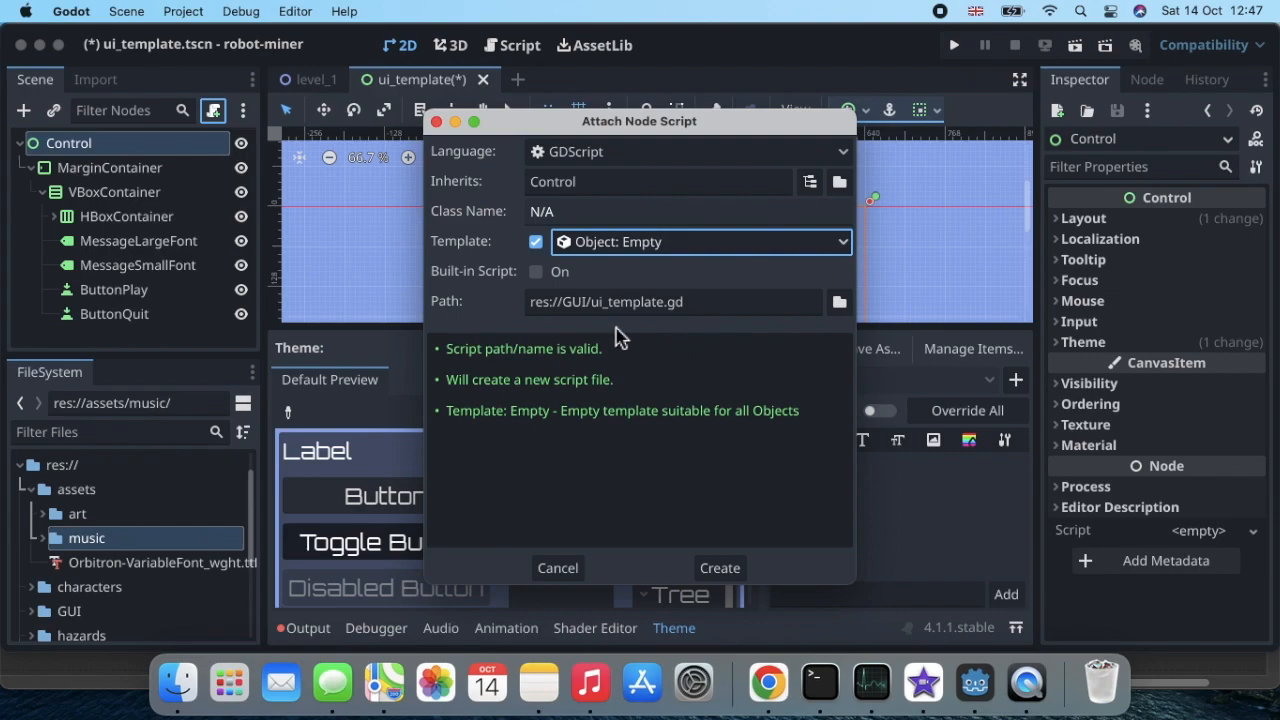
pyautogui.click(719, 568)
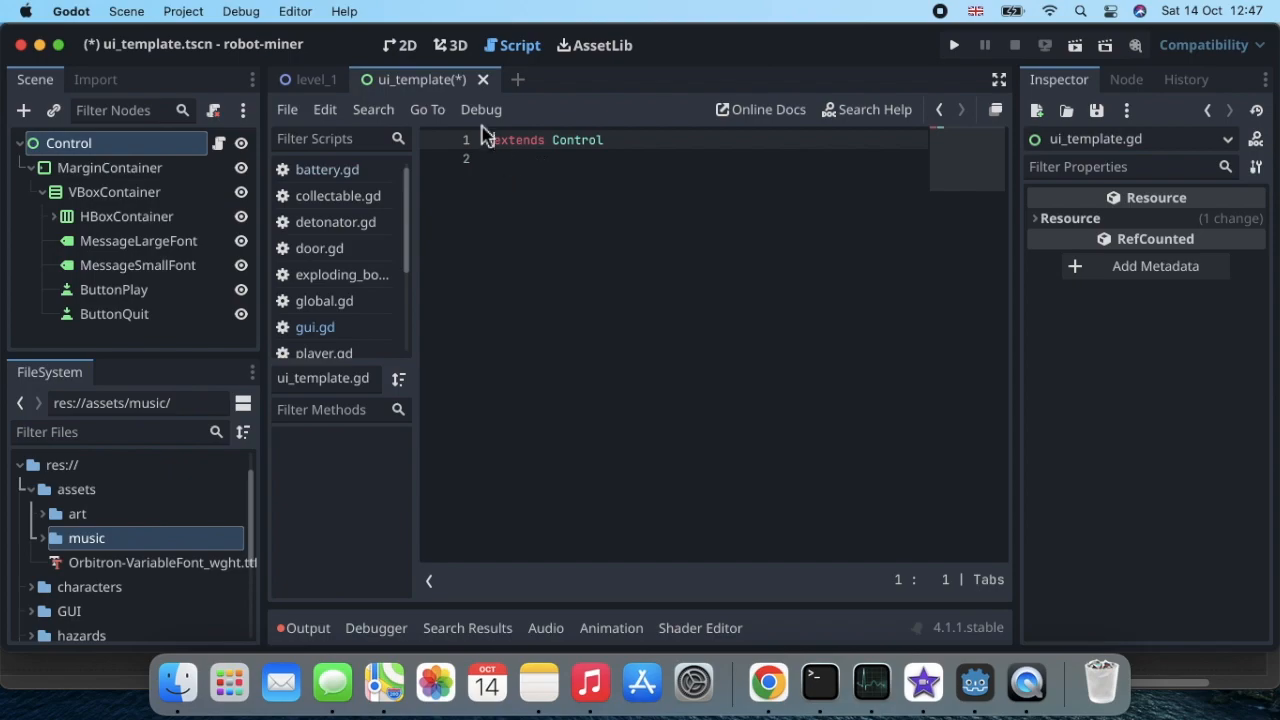
pyautogui.press('super+s')
# Step: Connect ButtonQuit's pressed() signal to the Control node's script with the receiver method _on_button_quit_pressed
pyautogui.click(404, 45)
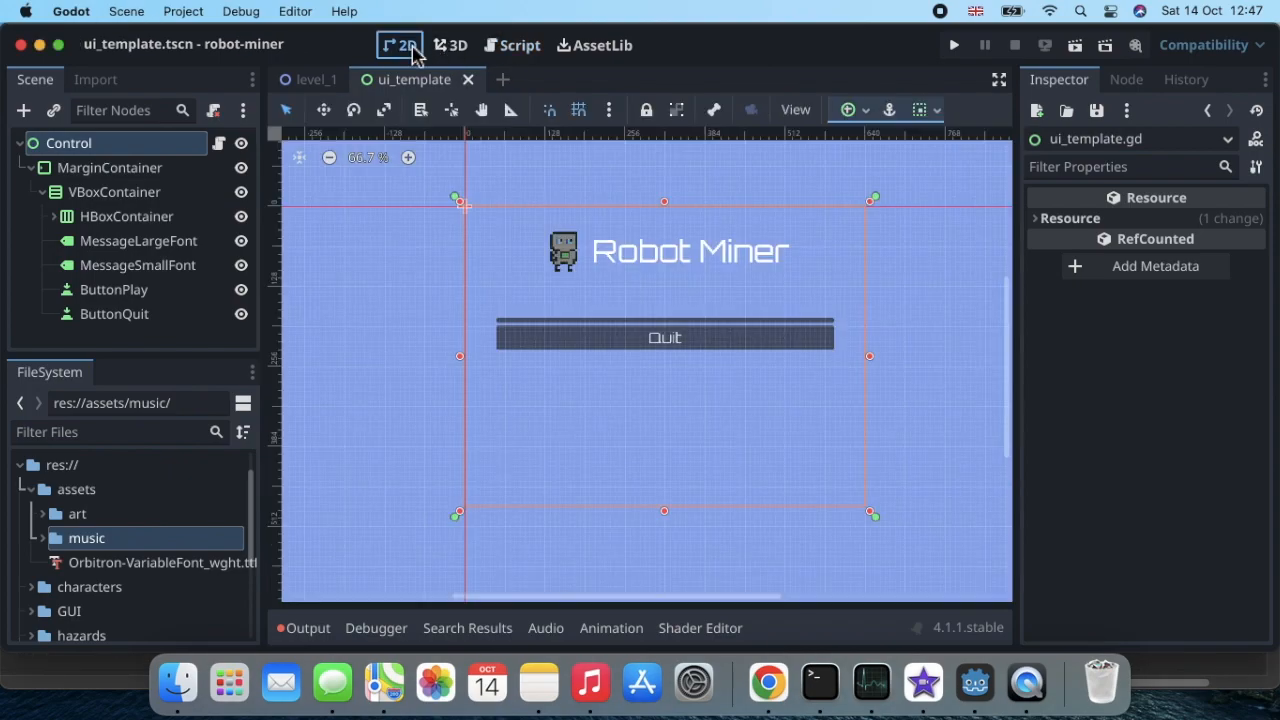
pyautogui.click(131, 316)
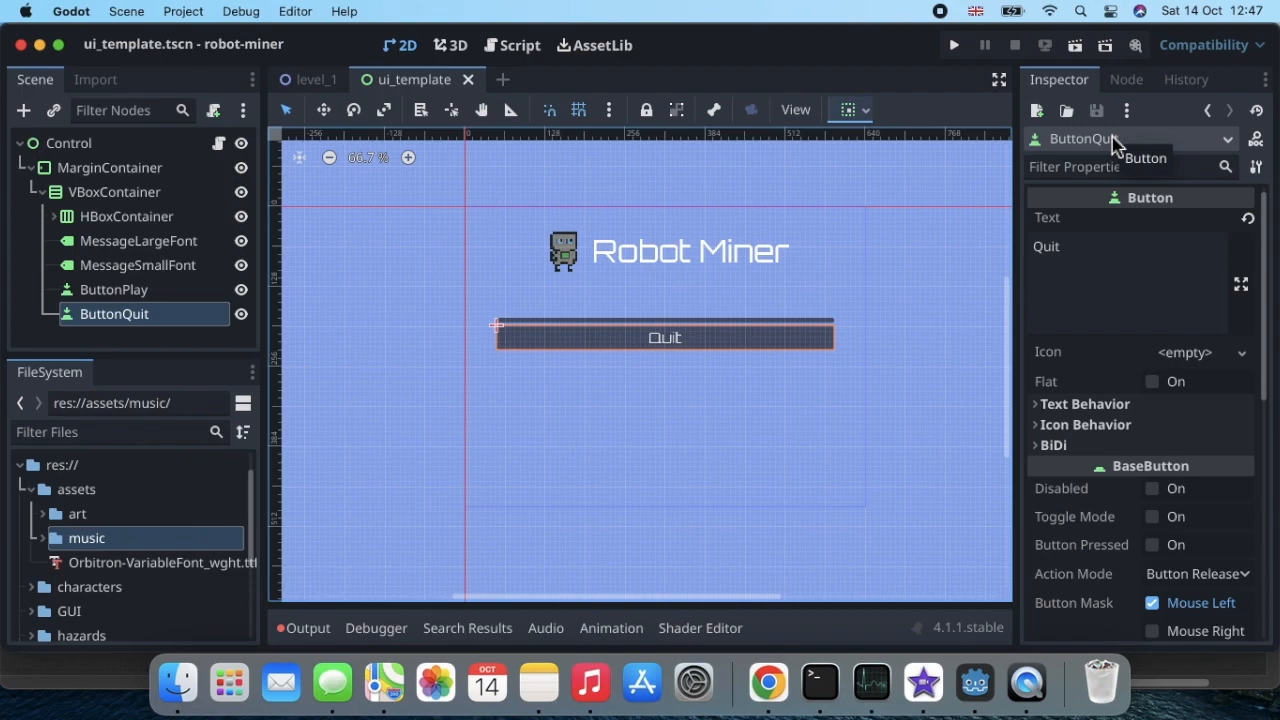
pyautogui.click(1127, 80)
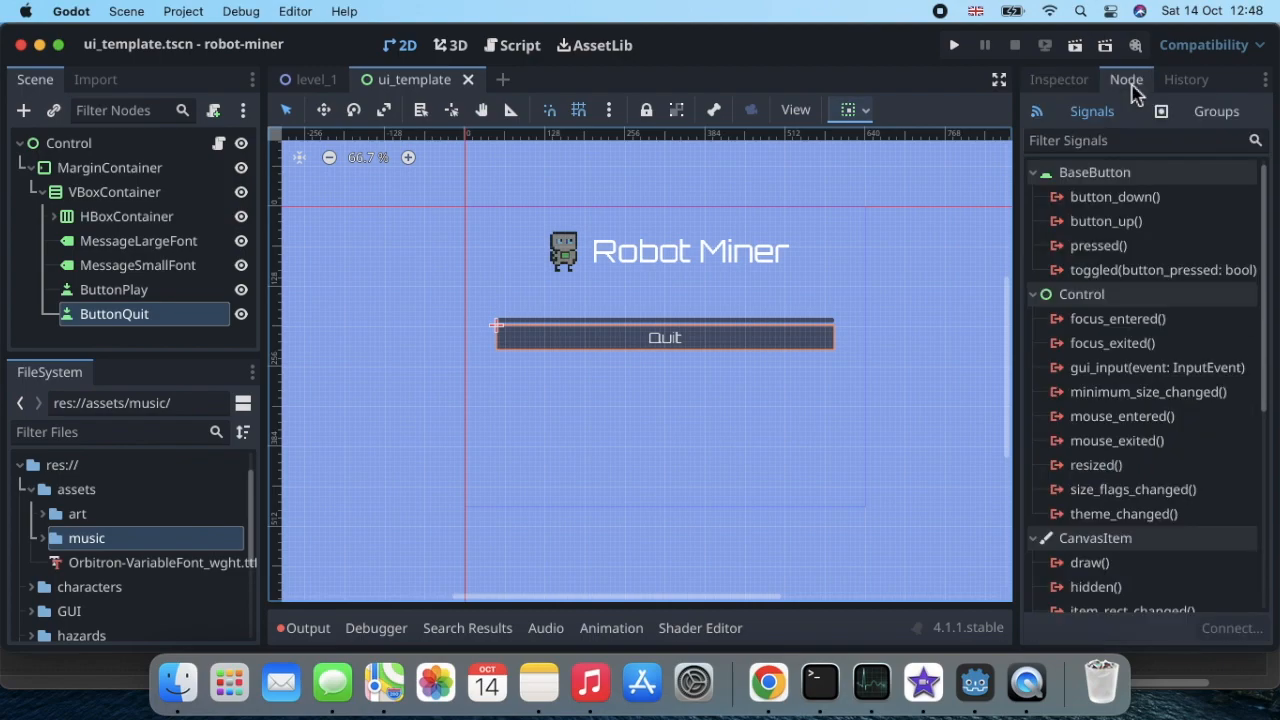
pyautogui.moveTo(1133, 253)
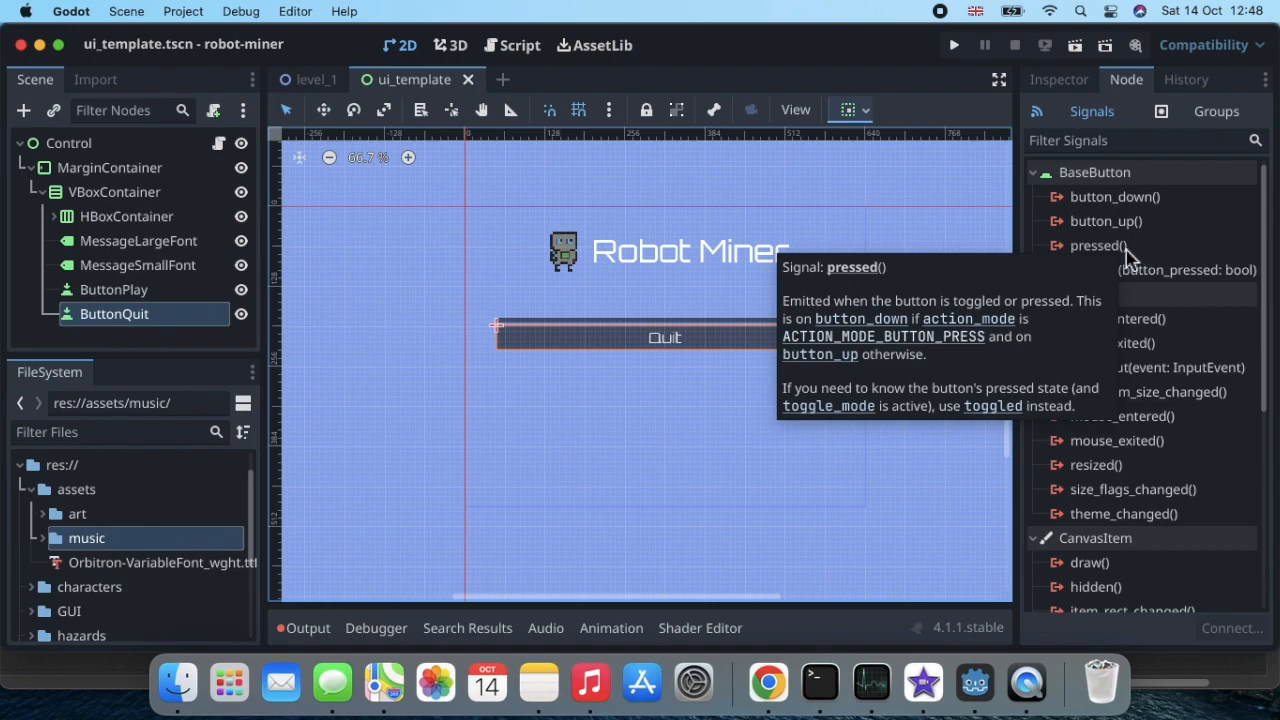
pyautogui.doubleClick(1100, 246)
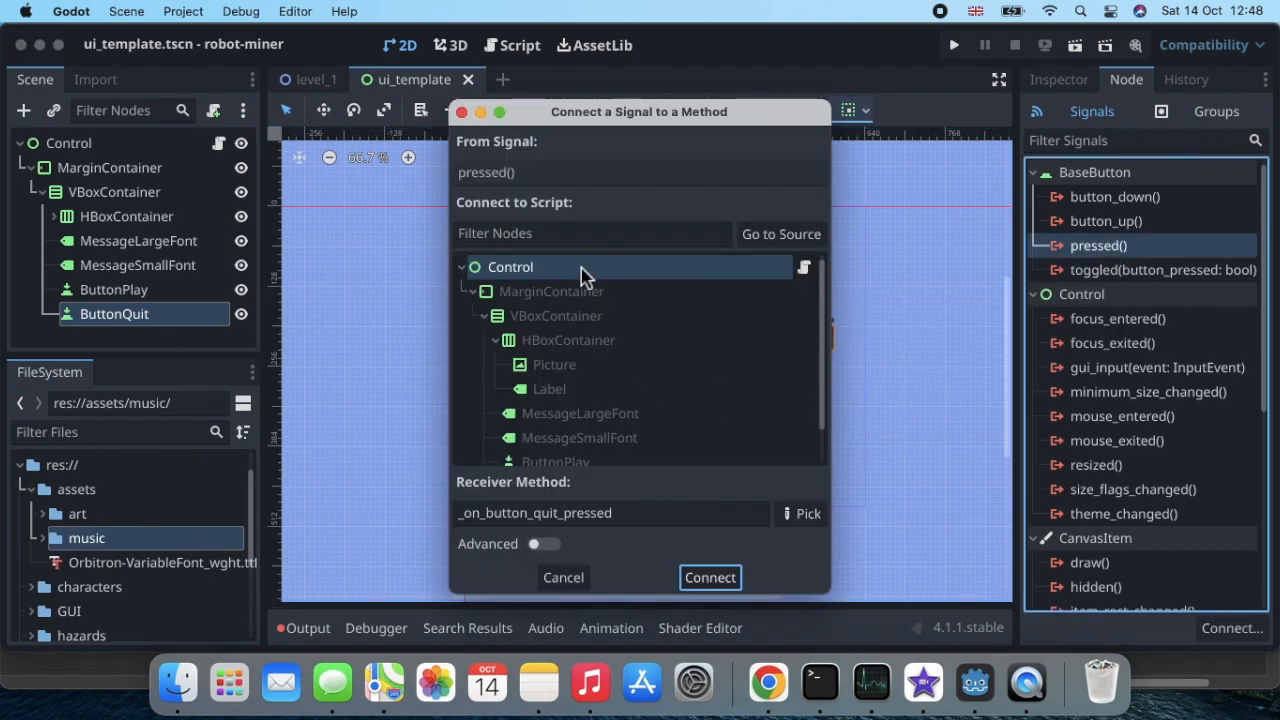
pyautogui.click(710, 578)
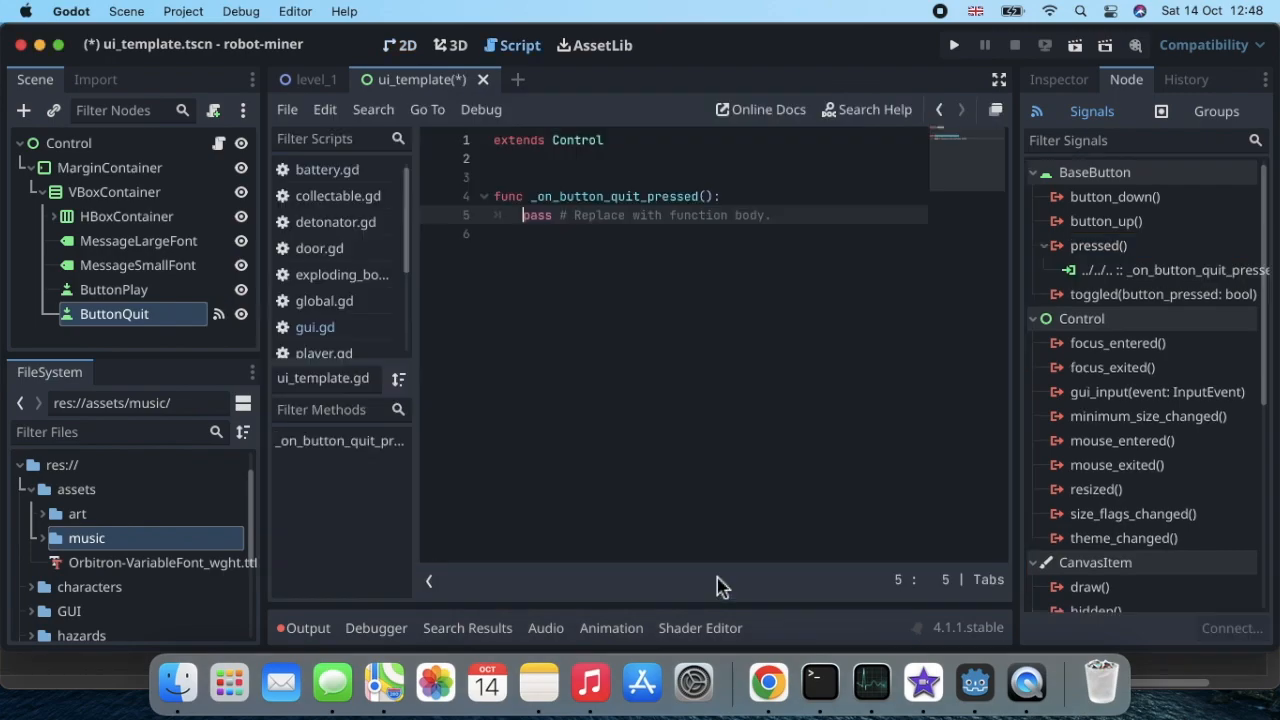
# Step: Replace the placeholder body of _on_button_quit_pressed with get_tree().quit() and save
pyautogui.click(775, 216)
pyautogui.moveTo(777, 217); pyautogui.dragTo(523, 226)
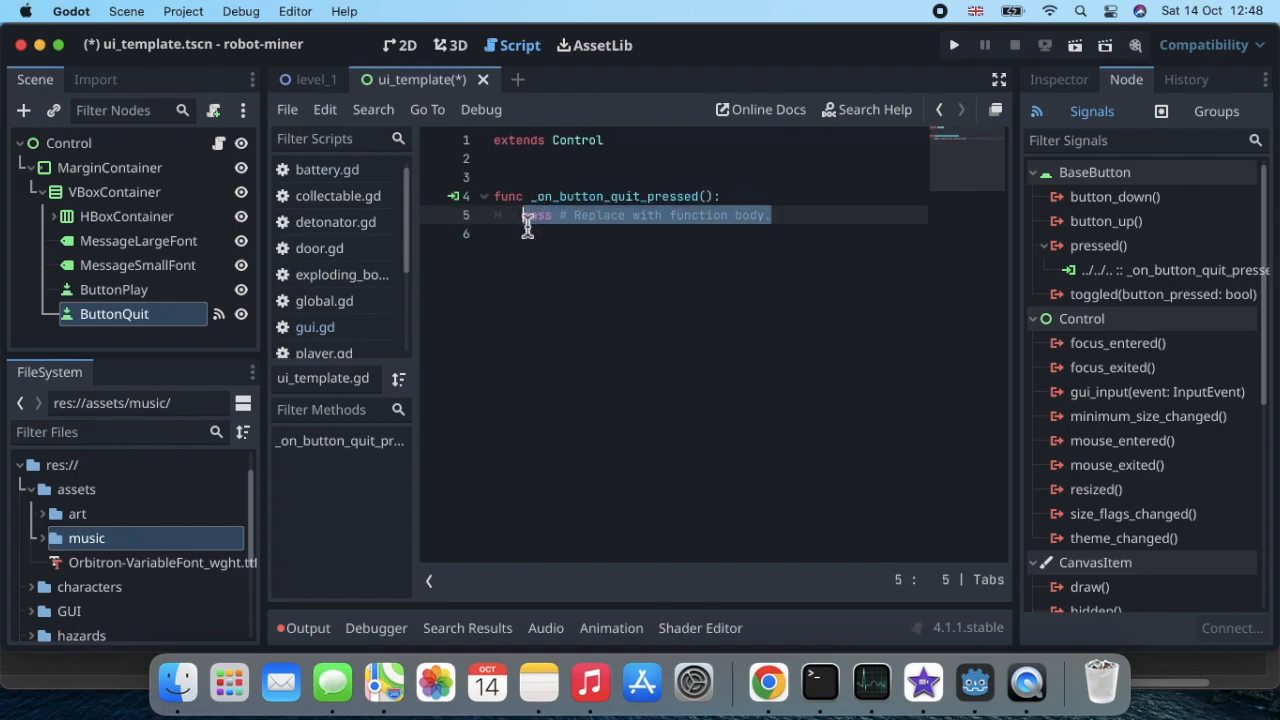
pyautogui.write('get')
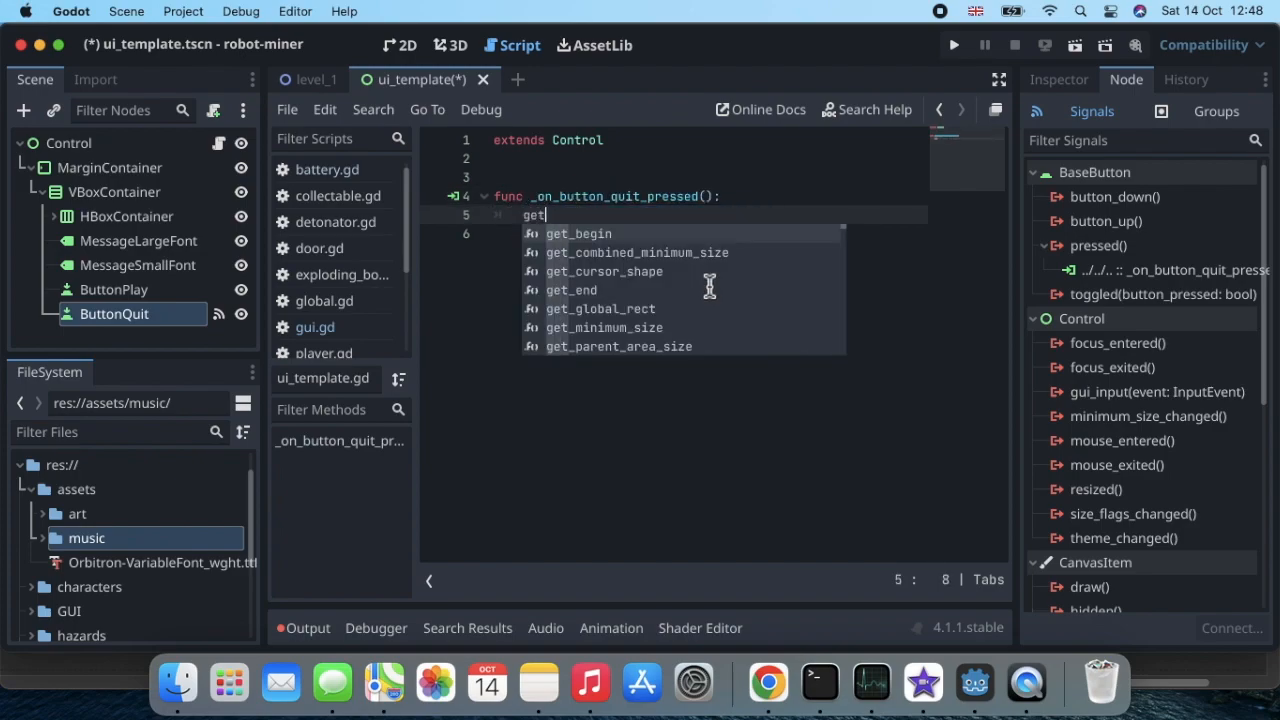
pyautogui.write('_tree')
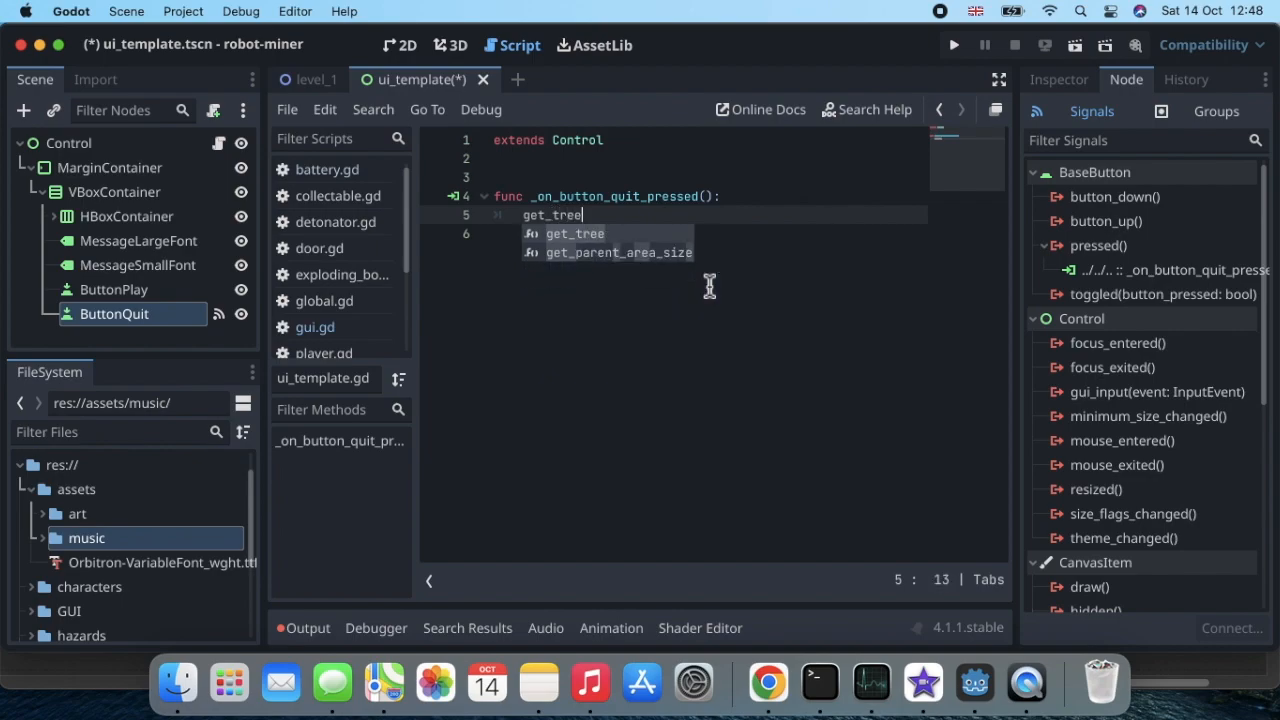
pyautogui.press('Return')
pyautogui.press('Right')
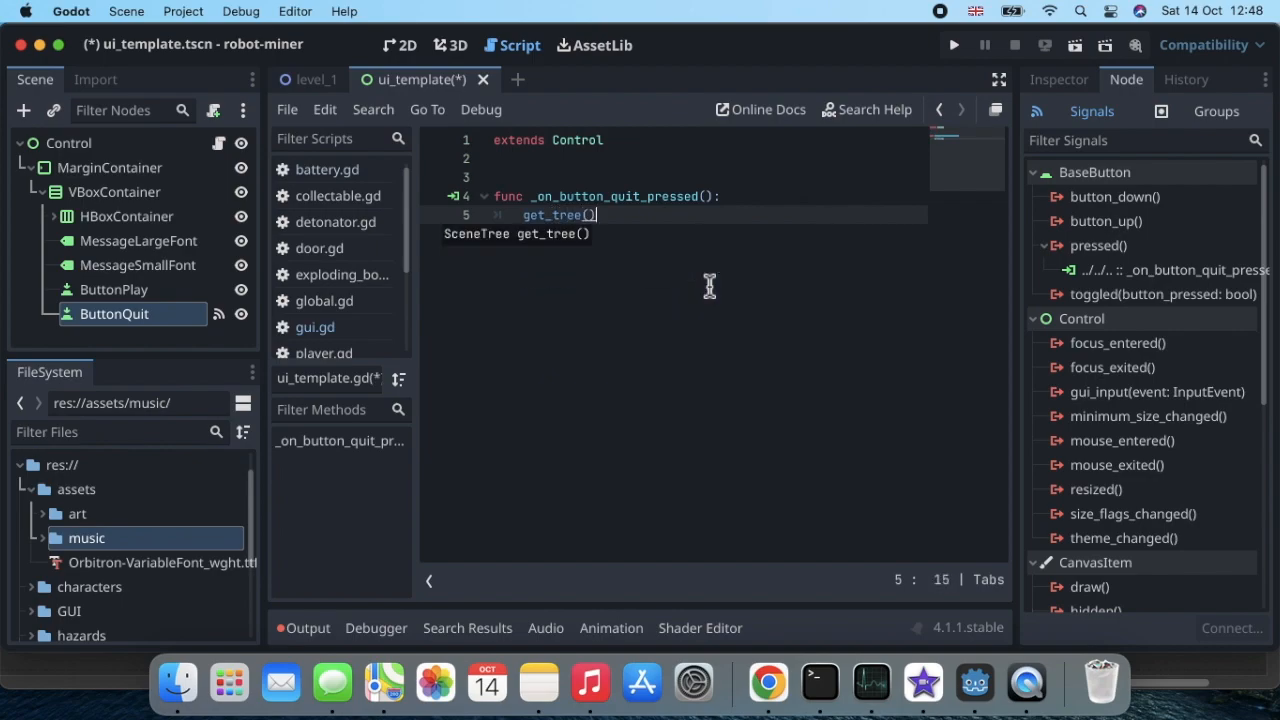
pyautogui.write('.')
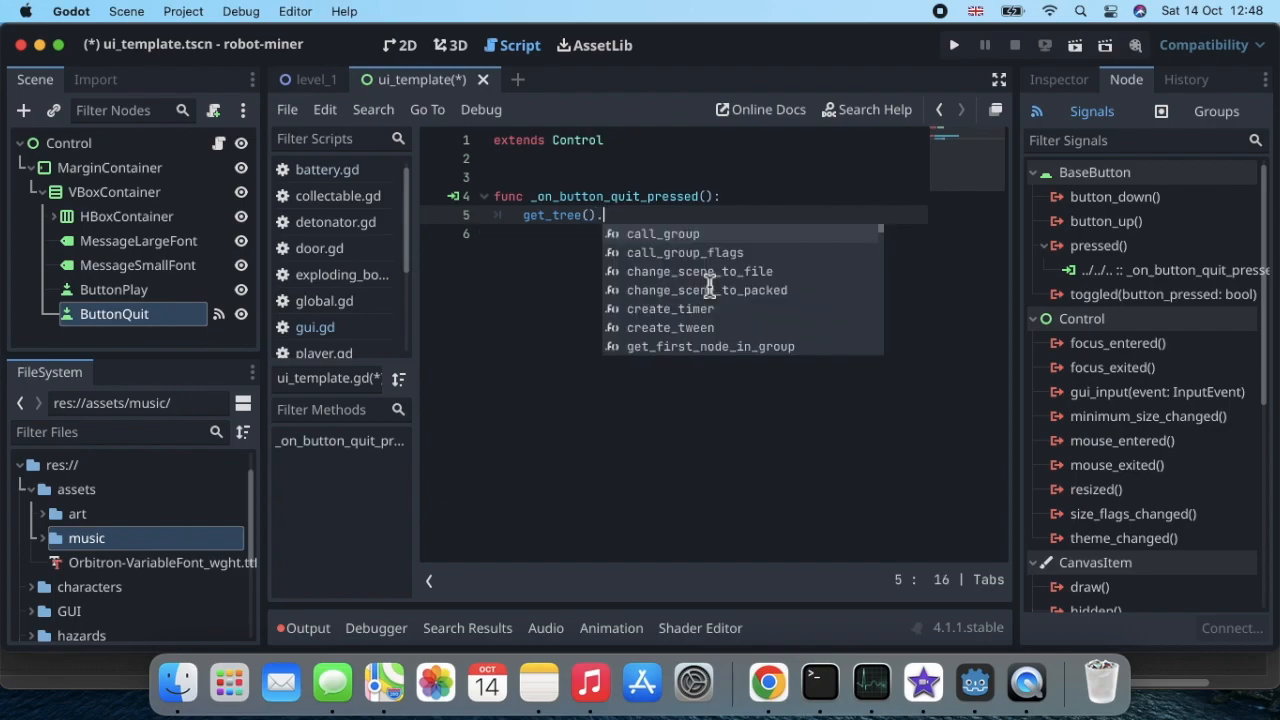
pyautogui.write('quit')
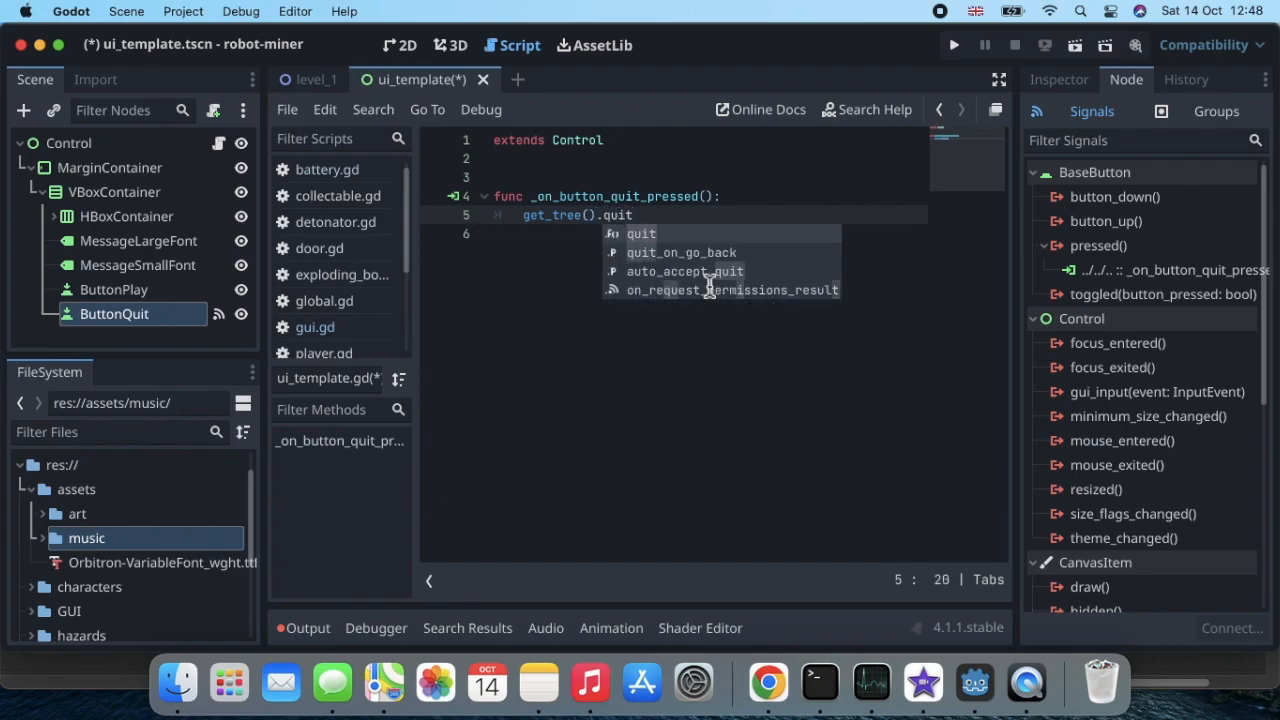
pyautogui.write('(')
pyautogui.press('super+s')
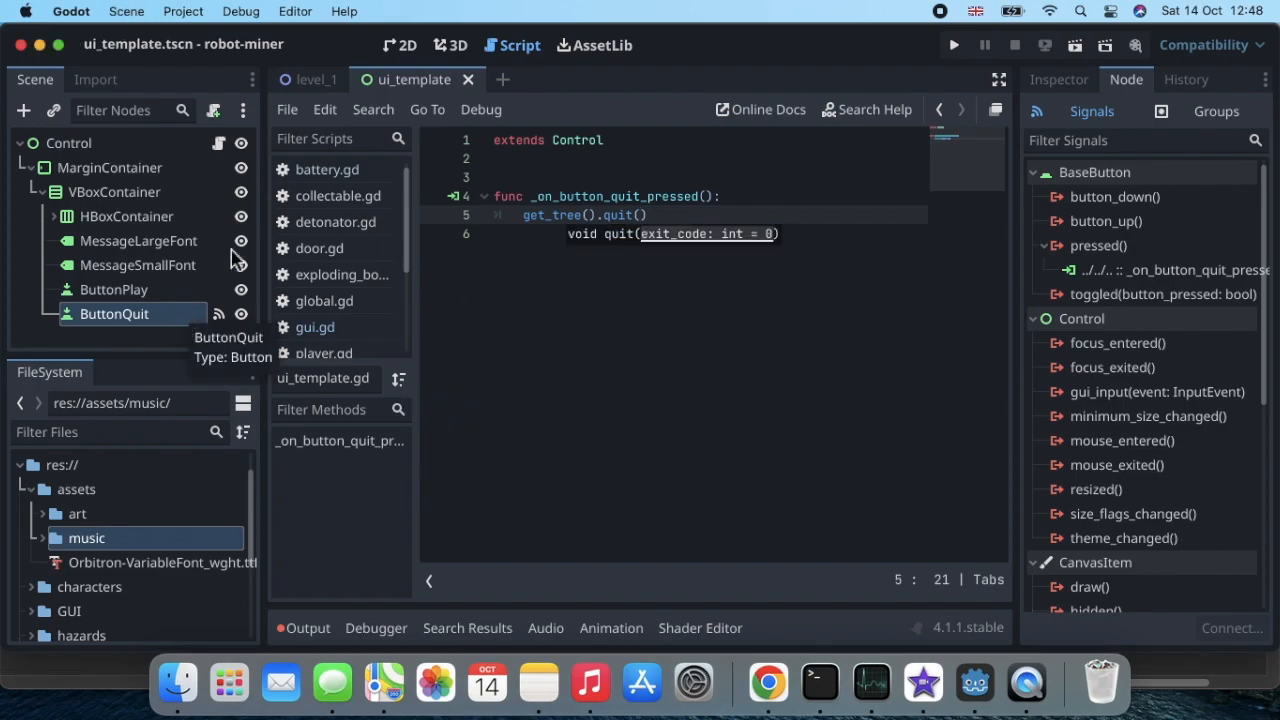
# Step: Run the current UI template scene and test its Quit button
pyautogui.click(403, 46)
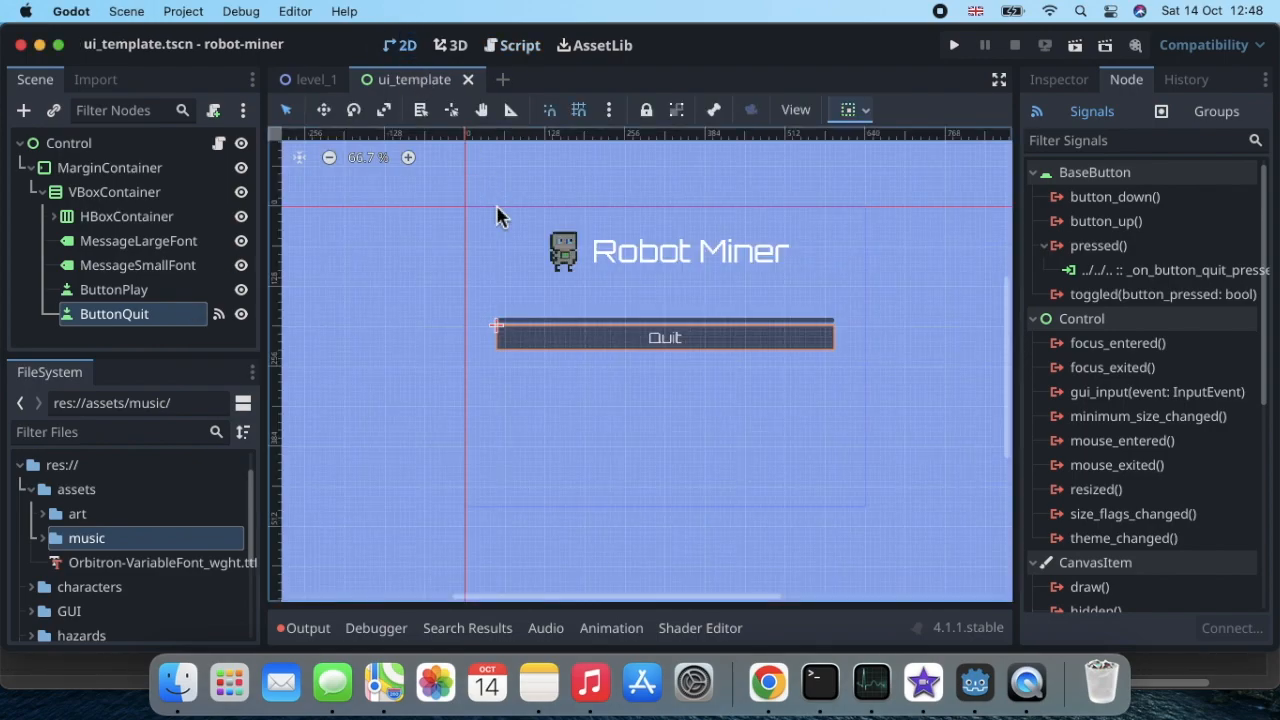
pyautogui.click(1052, 82)
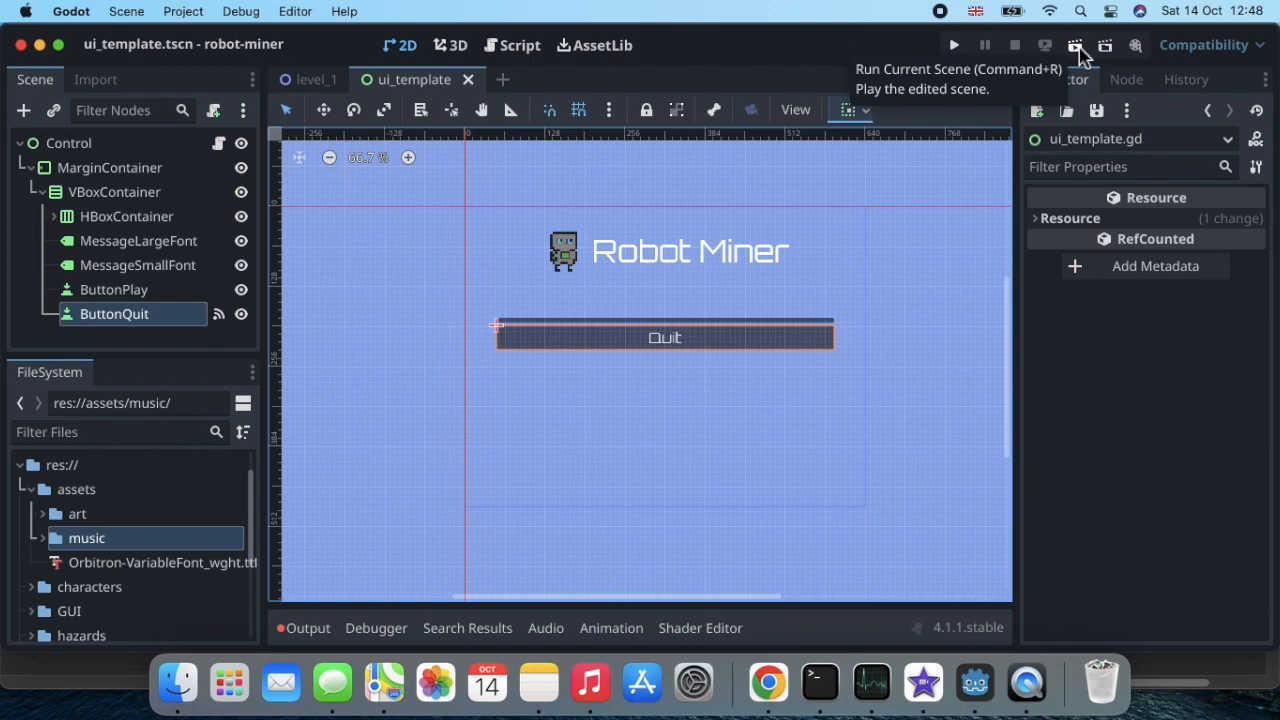
pyautogui.click(1078, 48)
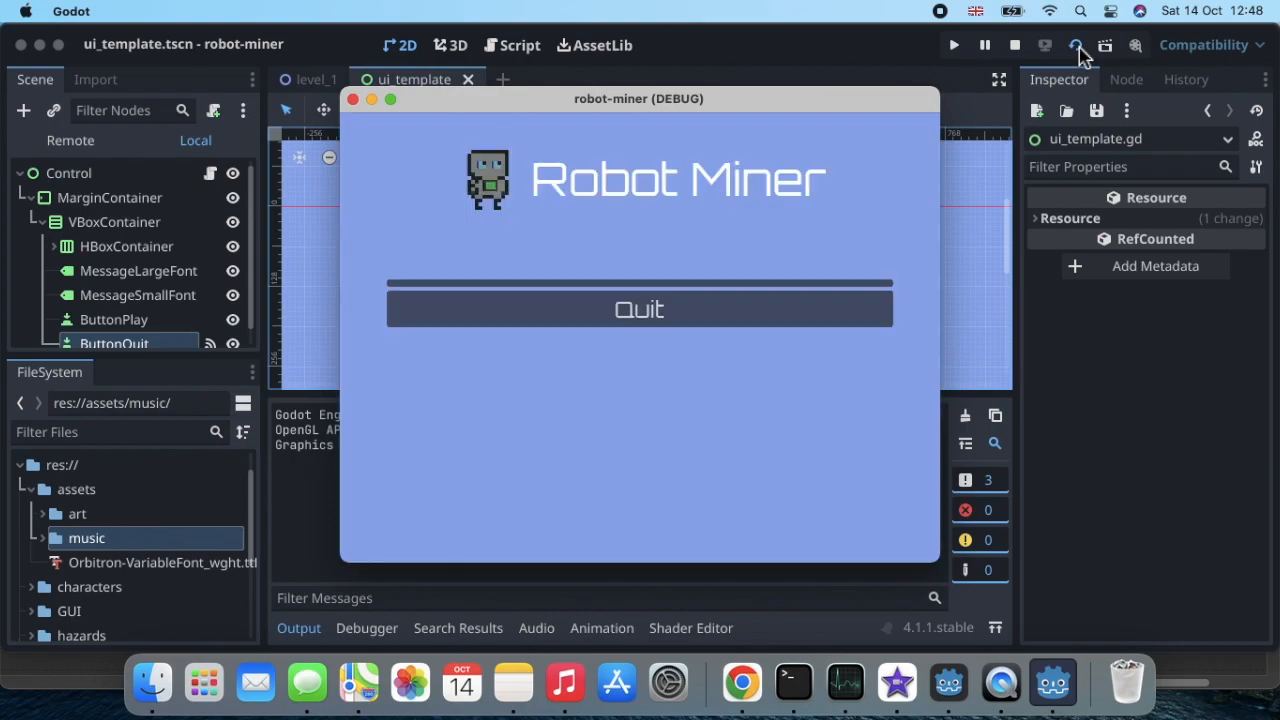
pyautogui.click(651, 325)
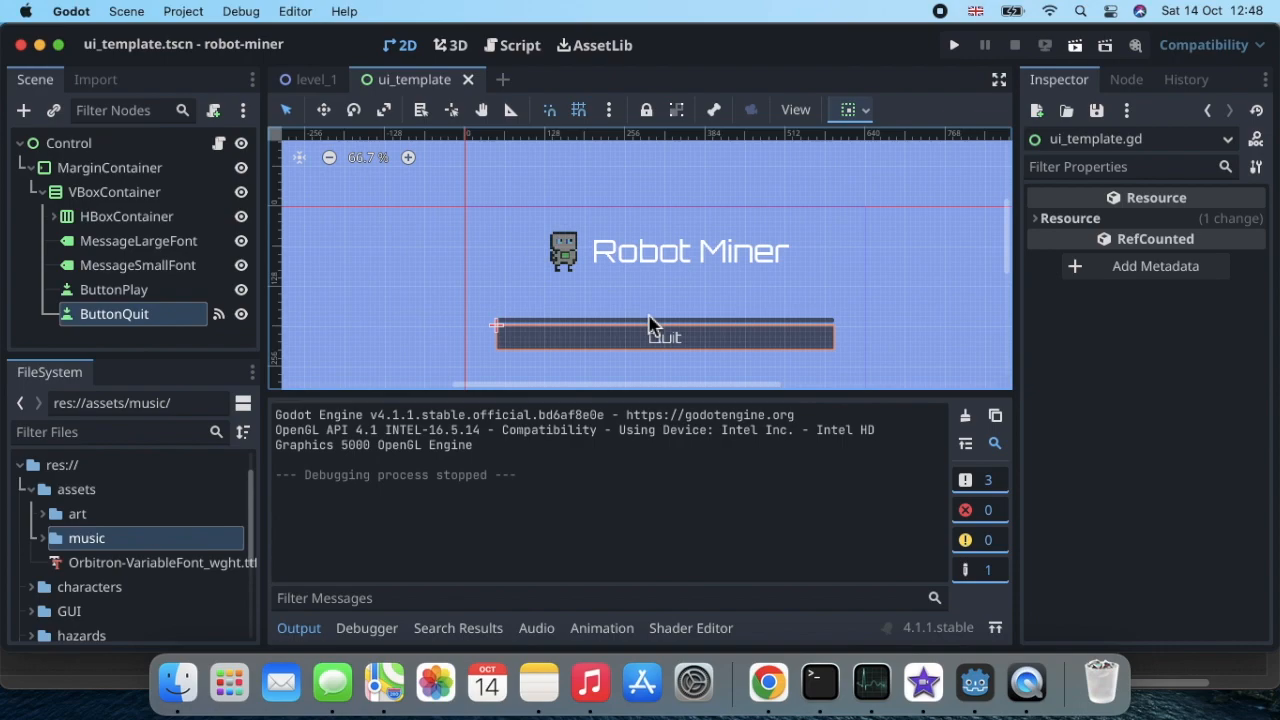
# Step: Collapse the MarginContainer branch in the scene tree
pyautogui.click(33, 169)
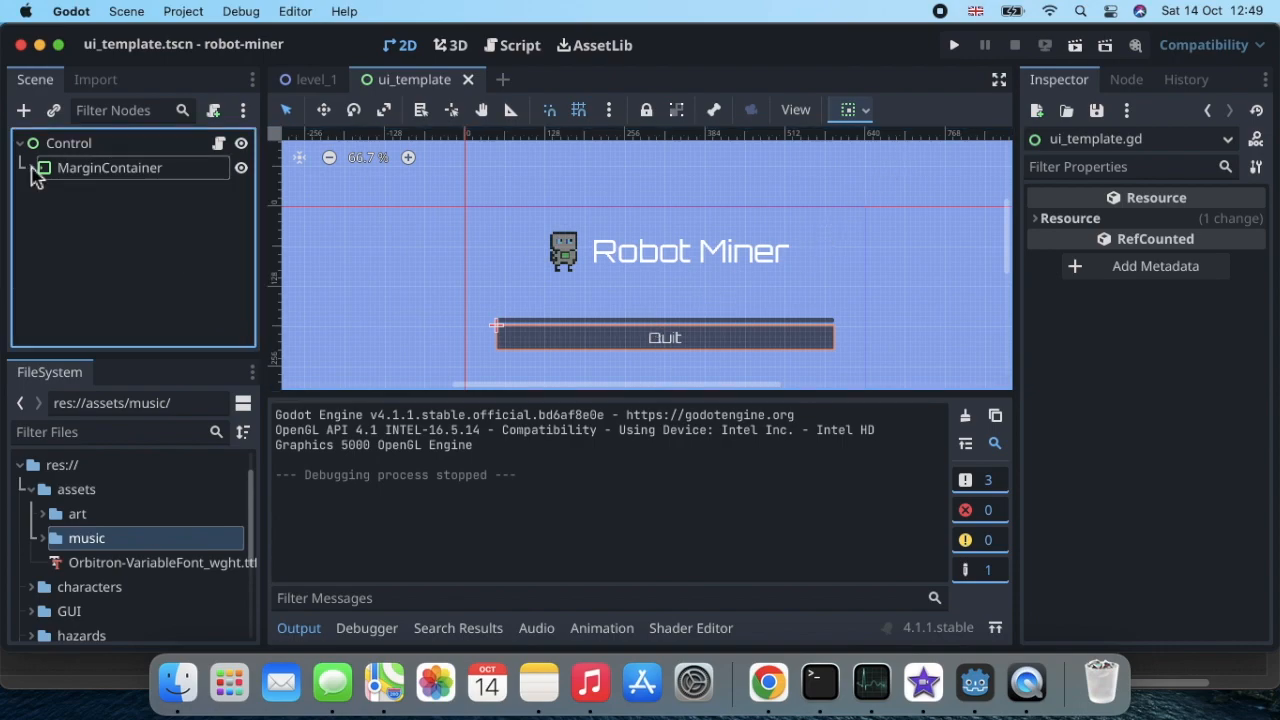